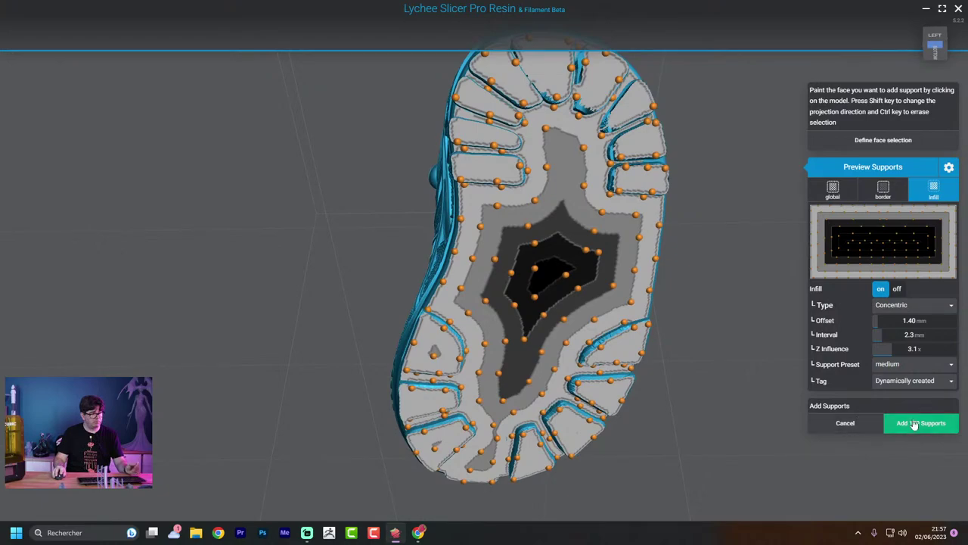
Add the previewed projection supports to the sole of foot_1 and select one of the supports at the toe
click(914, 424)
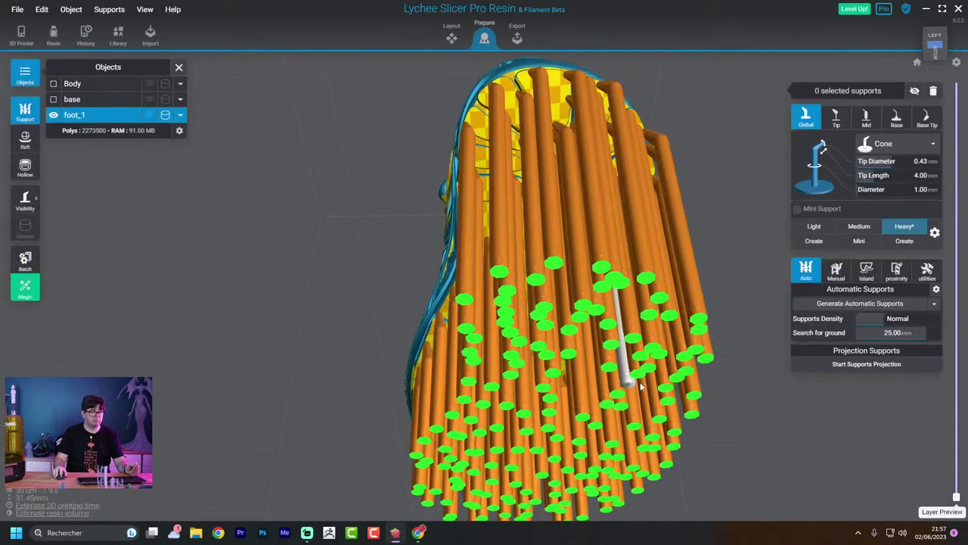
drag(641, 385, 598, 209)
scroll(618, 275, up, 3)
scroll(575, 317, up, 5)
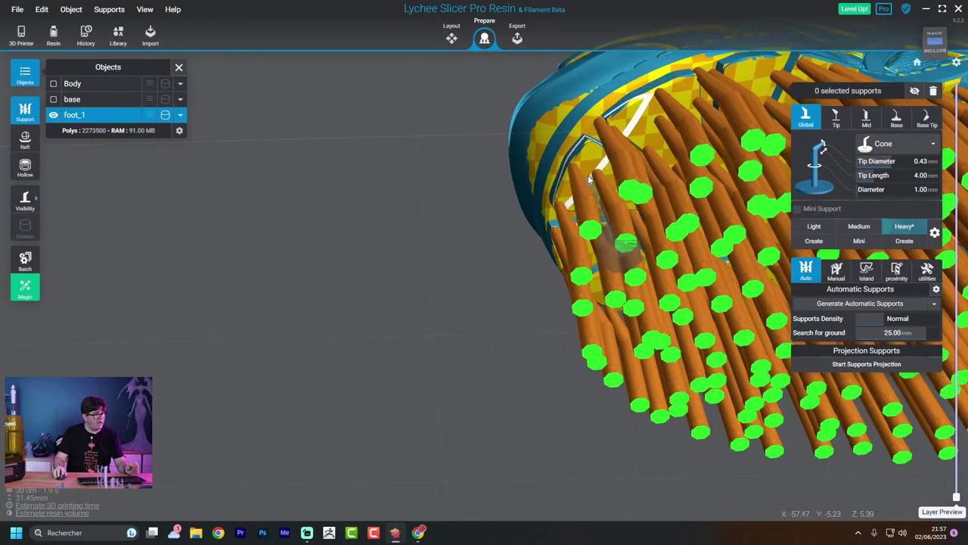
click(581, 177)
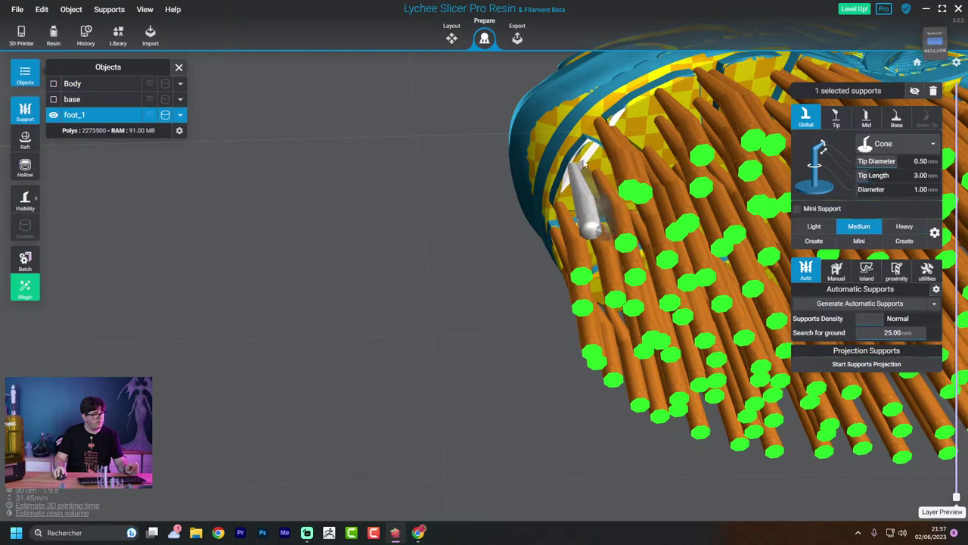
mouse_move(593, 154)
mouse_down()
mouse_move(606, 142)
mouse_move(634, 189)
mouse_move(620, 227)
mouse_move(583, 254)
mouse_move(637, 219)
mouse_move(582, 227)
mouse_move(530, 204)
mouse_move(556, 178)
mouse_move(598, 204)
mouse_move(606, 193)
mouse_move(553, 170)
mouse_move(562, 172)
mouse_up()
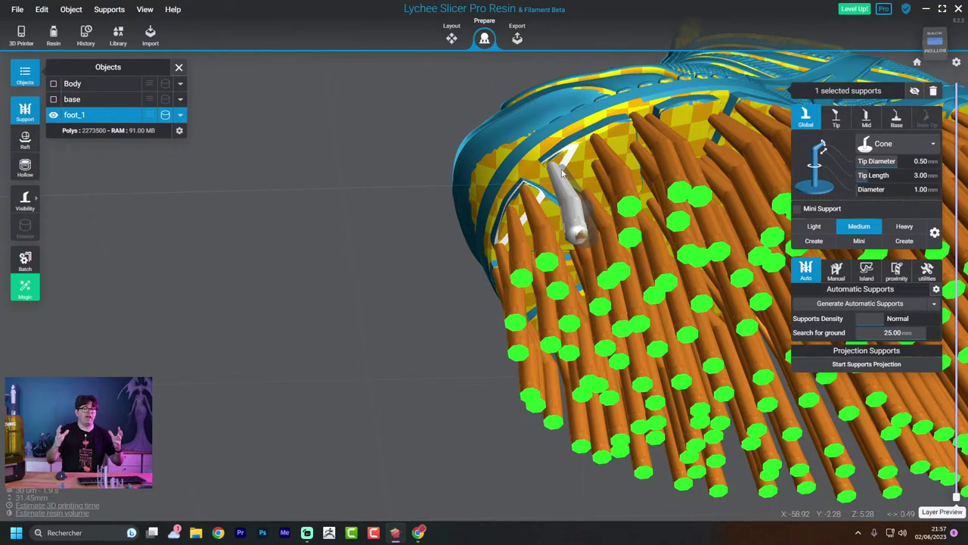
right_drag(562, 172, 534, 365)
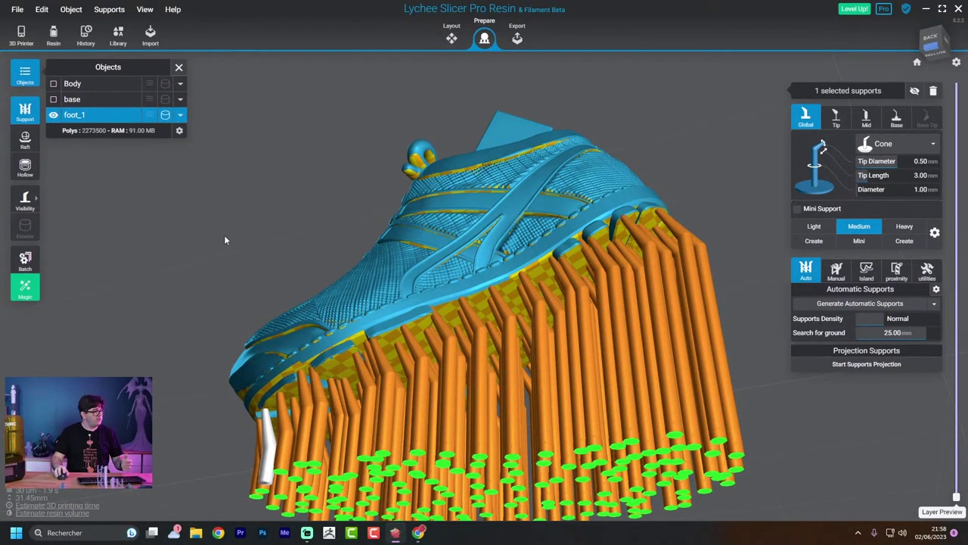
Set the support visibility to Contact and turn off the support lines
click(32, 200)
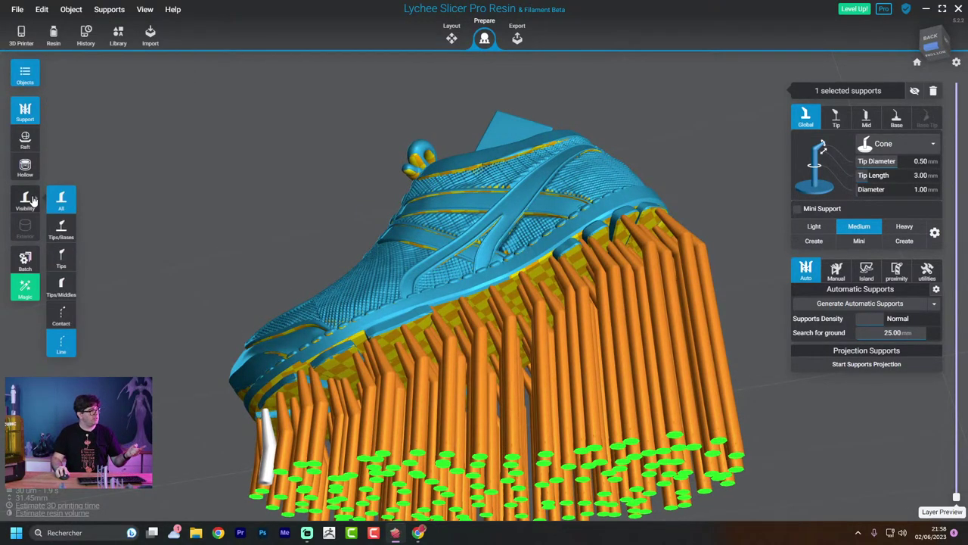
click(62, 319)
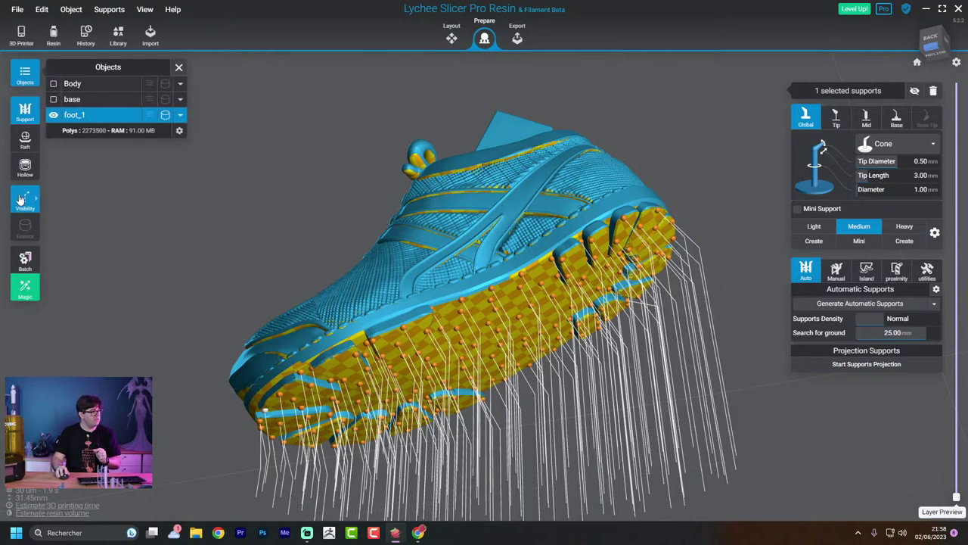
mouse_move(25, 200)
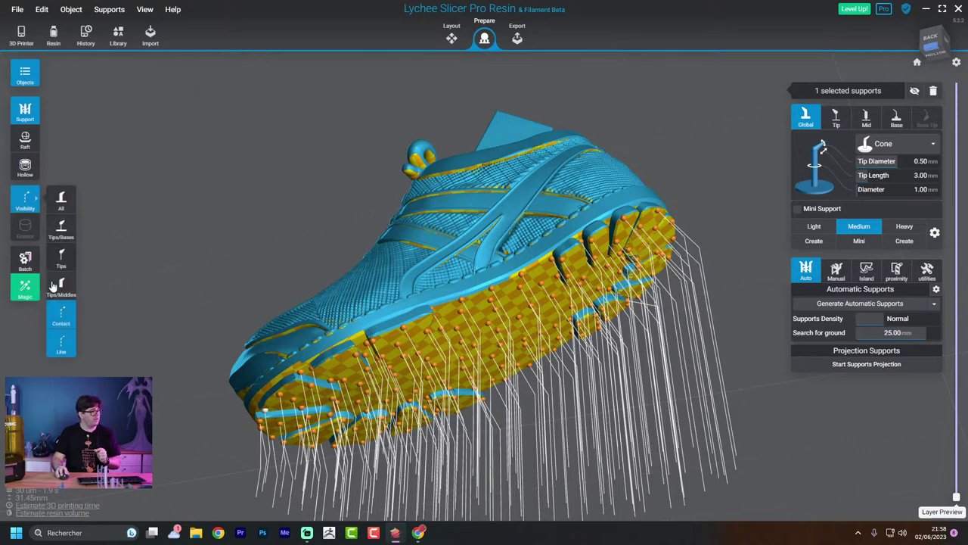
click(58, 342)
Examine how the support contact points are distributed over the sole, from the toe's tread blocks to the midfoot
drag(369, 365, 340, 369)
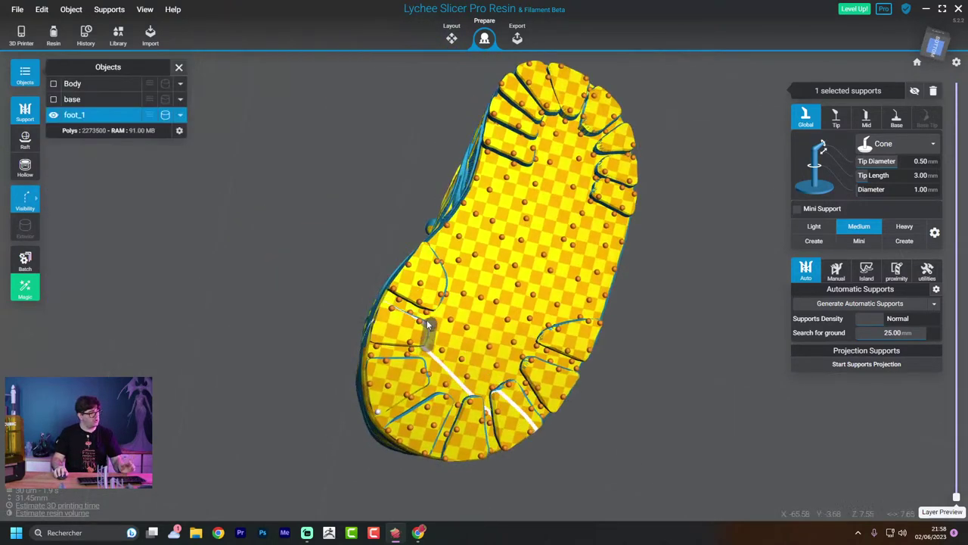
scroll(342, 371, up, 6)
scroll(343, 371, down, 5)
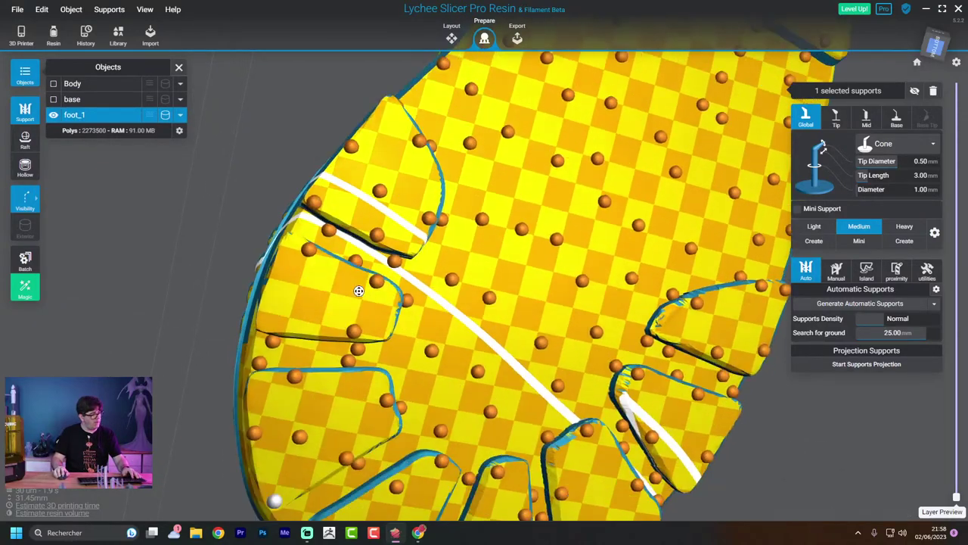
drag(356, 287, 336, 220)
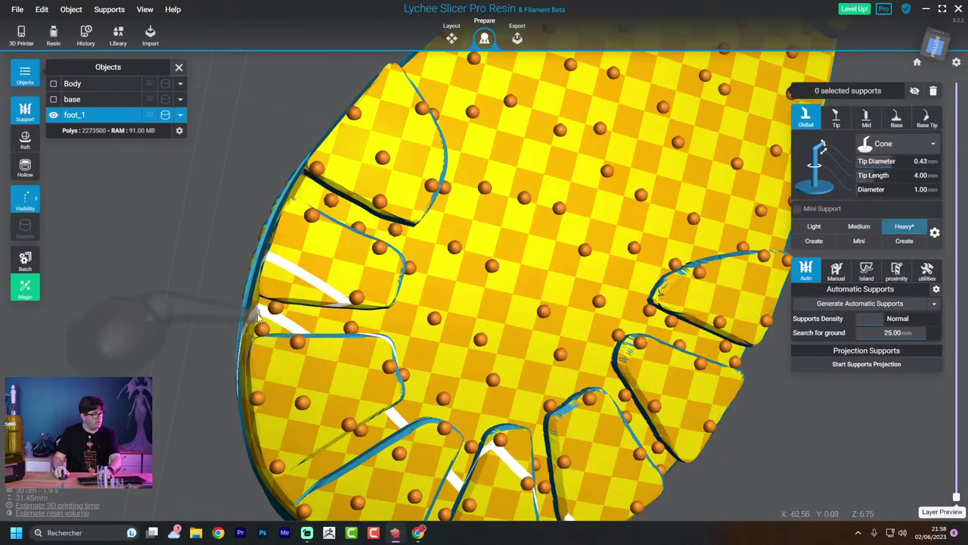
right_drag(393, 356, 497, 278)
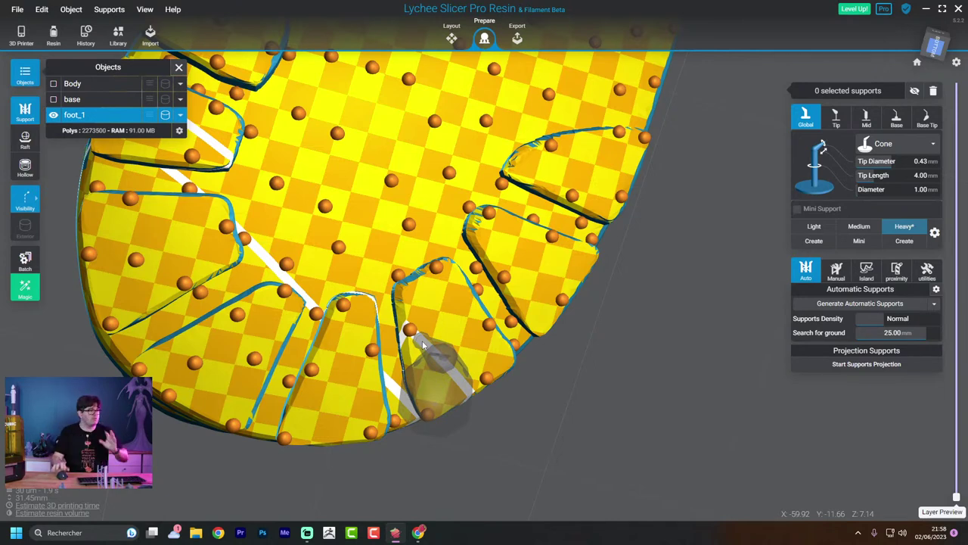
right_drag(423, 345, 494, 282)
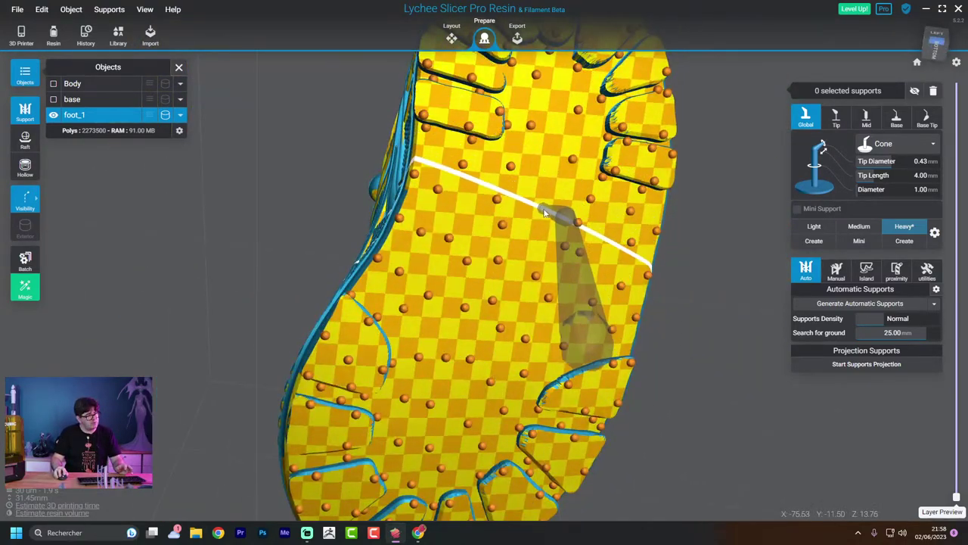
right_drag(543, 212, 399, 322)
click(560, 213)
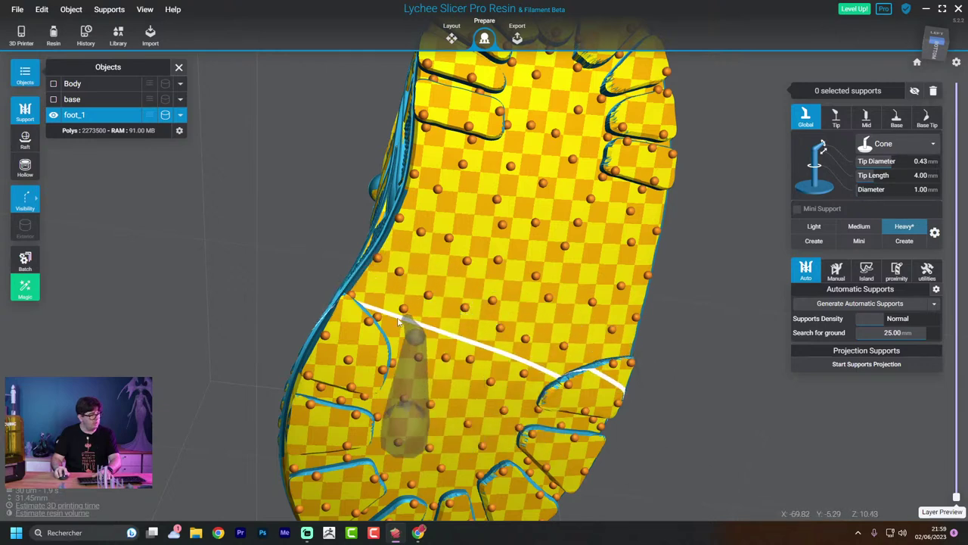
click(366, 299)
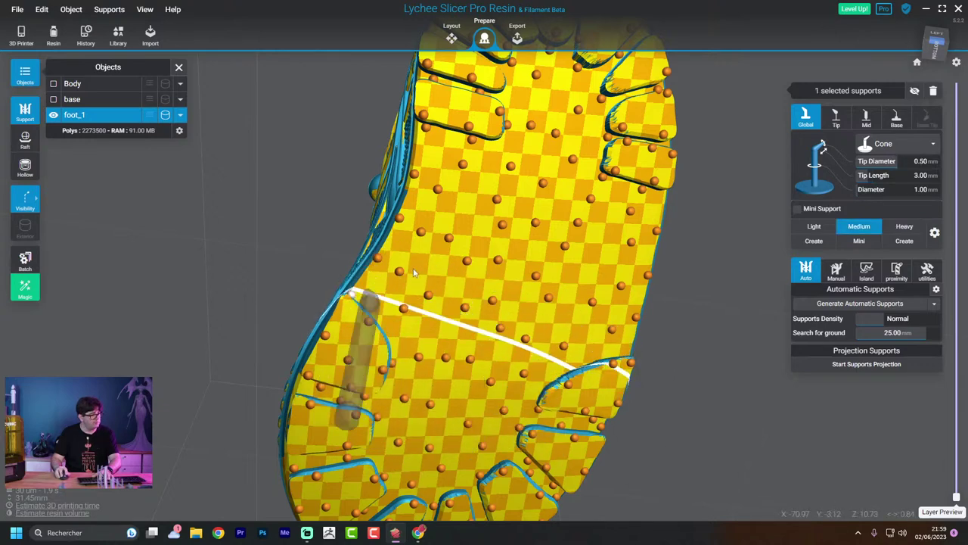
right_drag(413, 272, 605, 258)
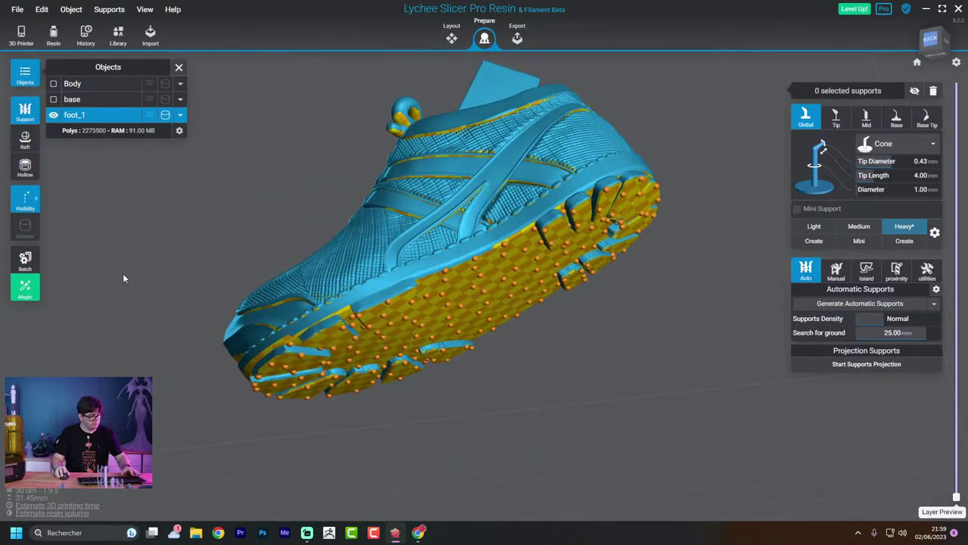
right_drag(133, 276, 165, 268)
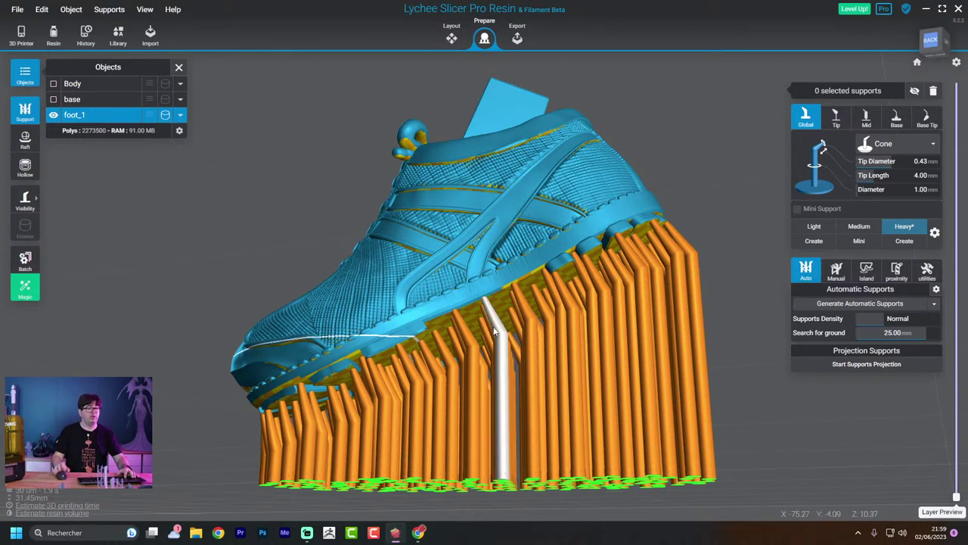
Switch the support visibility back and forth between contact points and full supports, ending with the full supports
key(v)
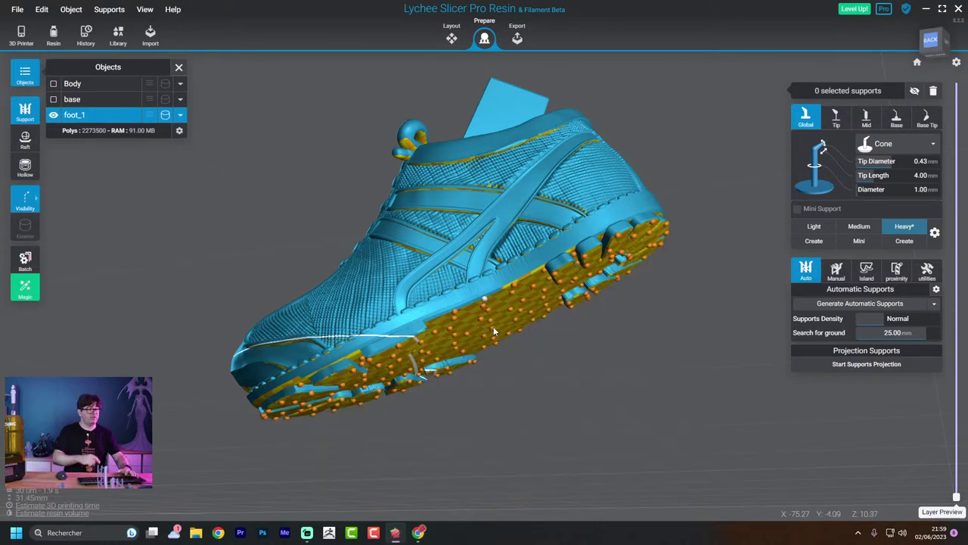
key(v)
key(v)
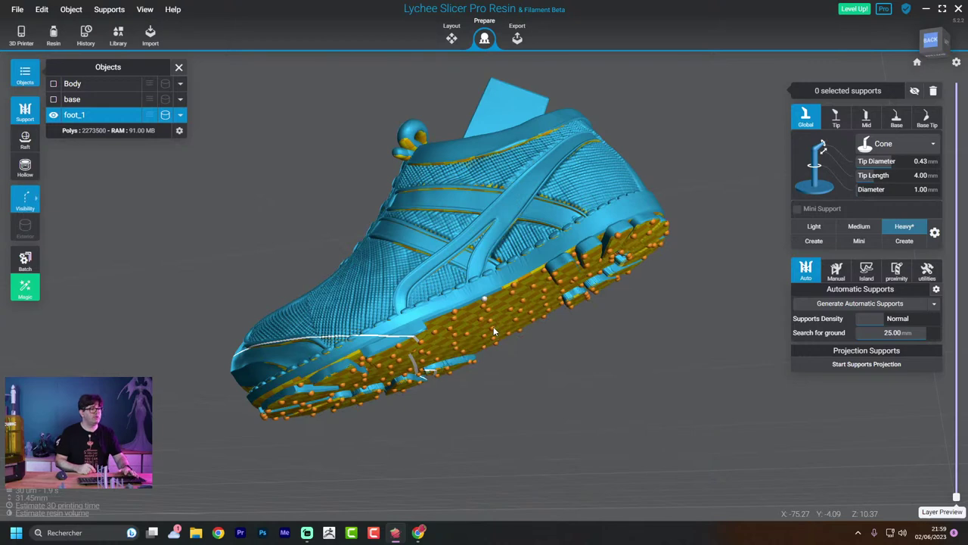
key(v)
key(v)
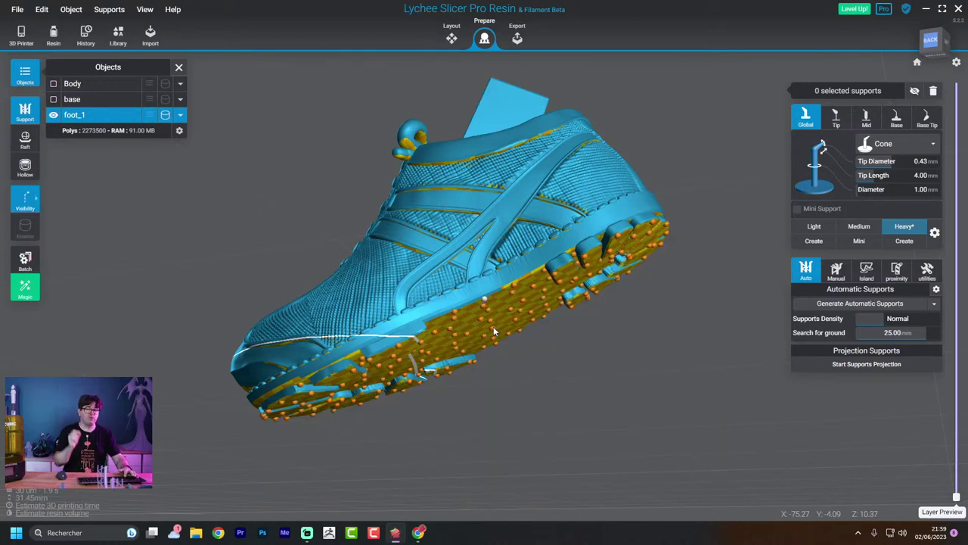
key(v)
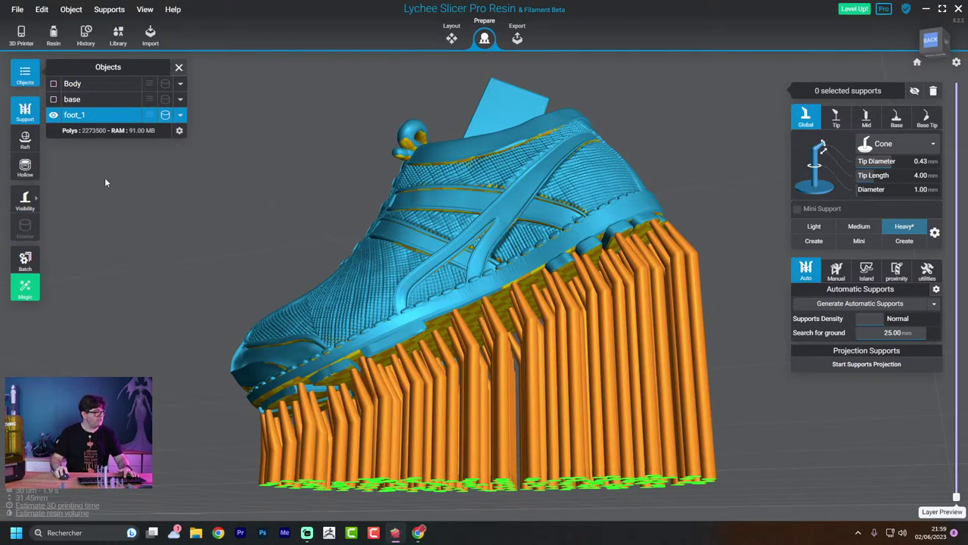
Set the support visibility to Tips and switch back and forth between tips only and full supports
mouse_move(9, 202)
click(61, 258)
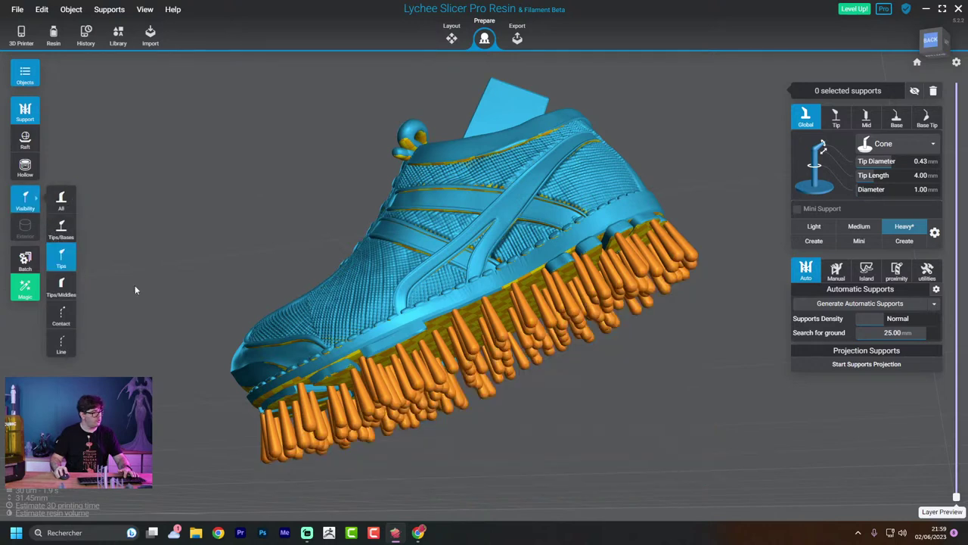
key(o)
key(v)
key(v)
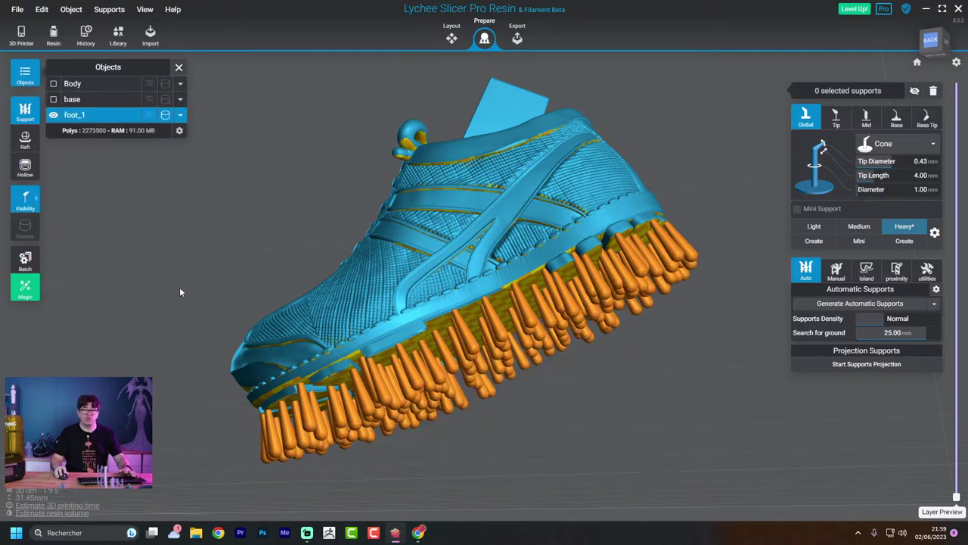
key(v)
key(v)
key(v)
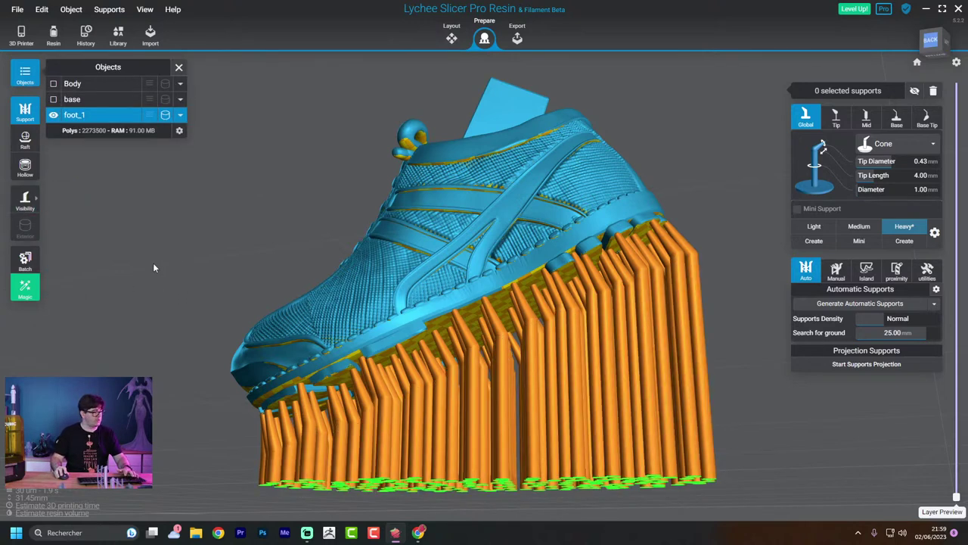
key(v)
Turn the support lines back on and return the support visibility to All
click(25, 200)
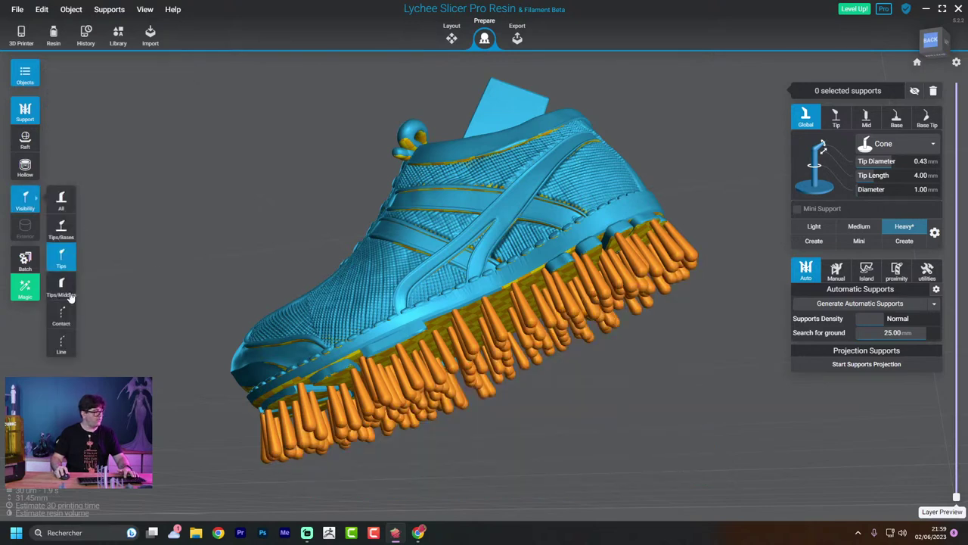
click(62, 346)
key(o)
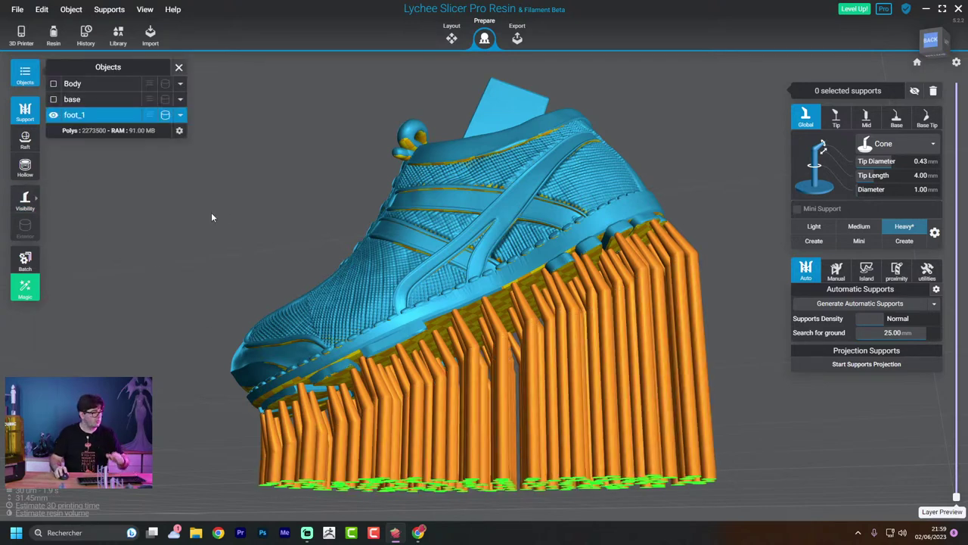
click(36, 198)
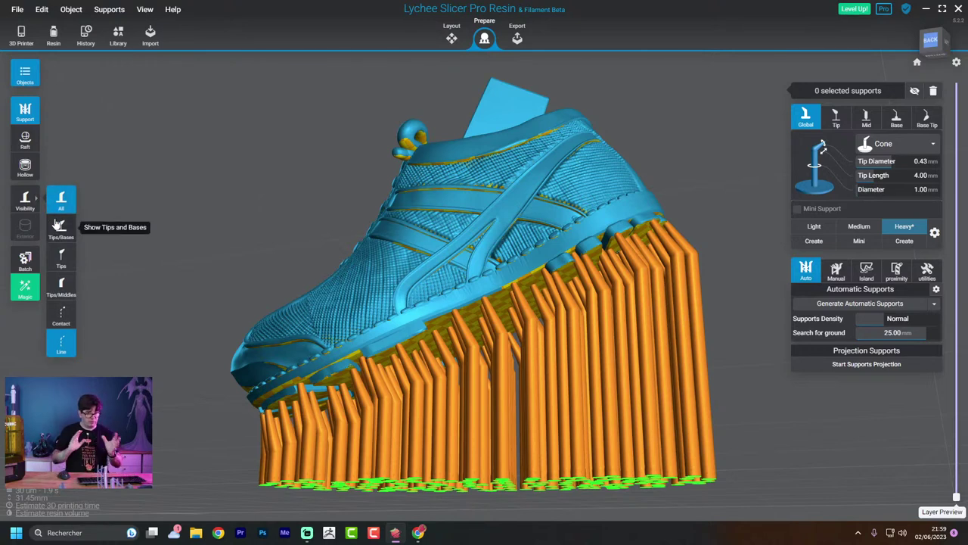
key(o)
Look through the Shortcut Editor in the preferences for the shortcuts assigned to the support and view functions, and close it
click(17, 9)
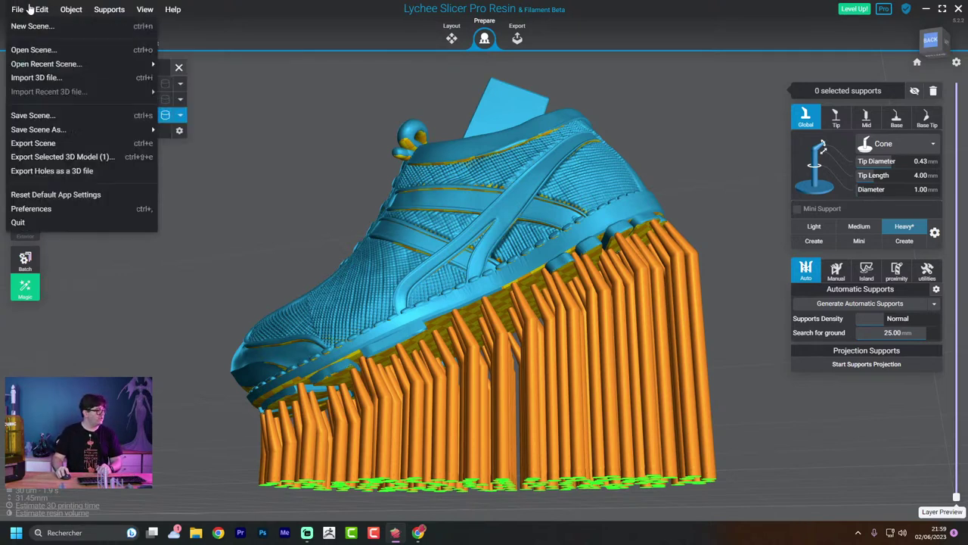
click(47, 208)
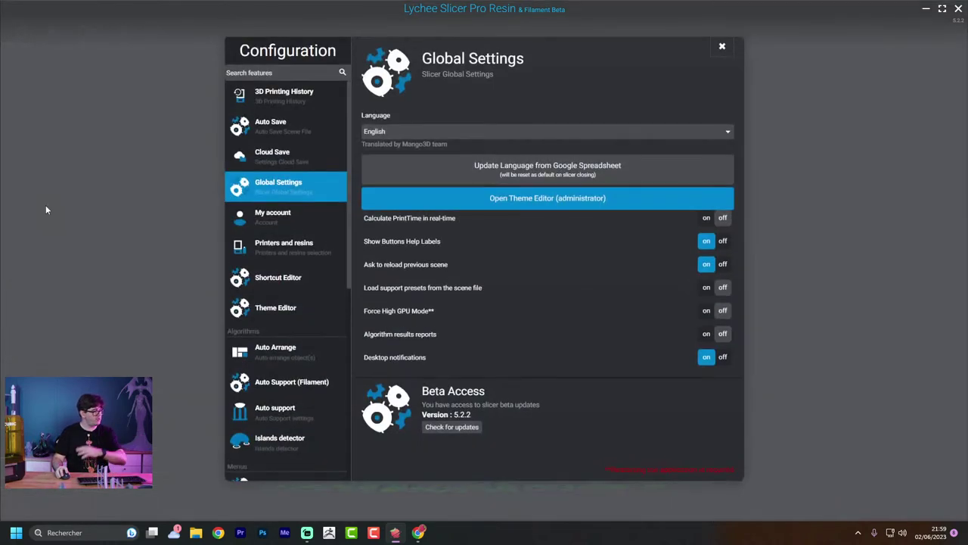
click(285, 284)
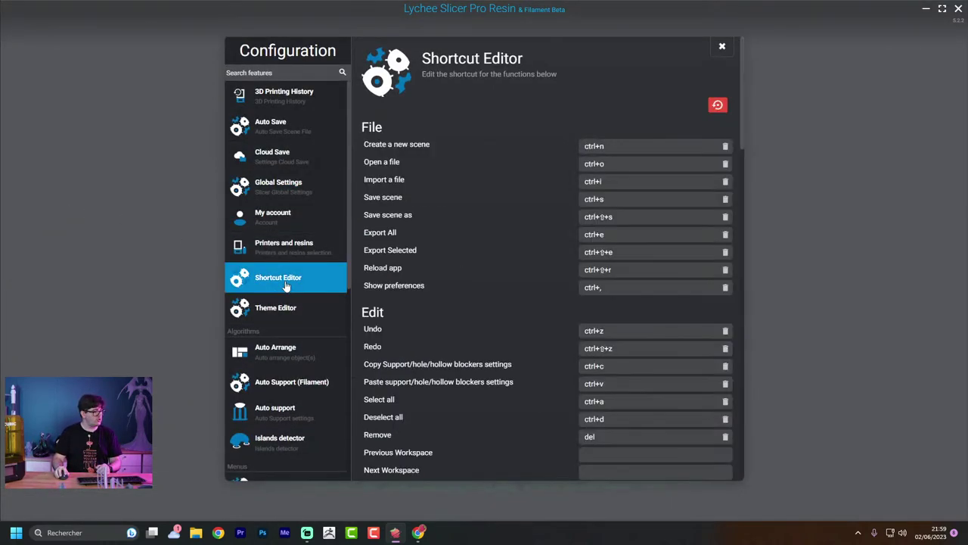
scroll(636, 227, down, 15)
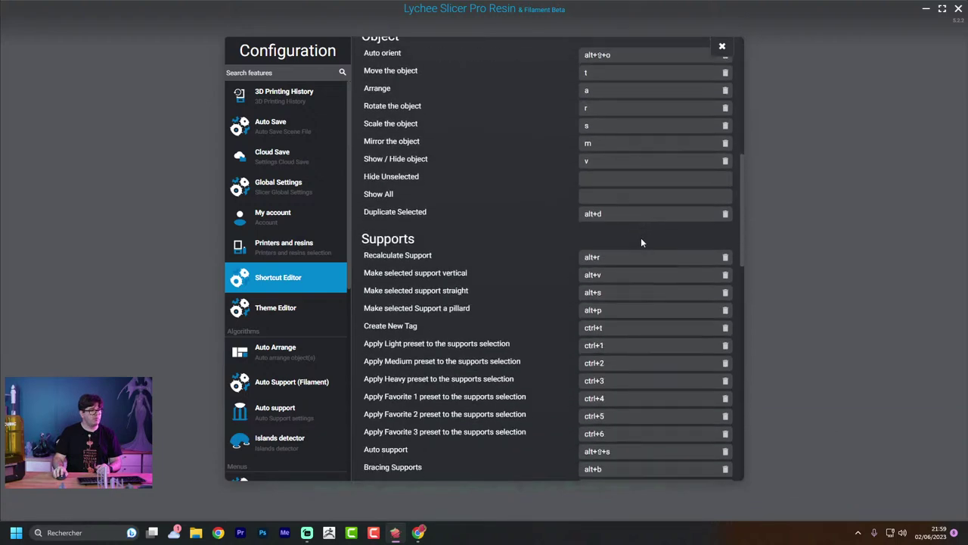
scroll(637, 287, down, 5)
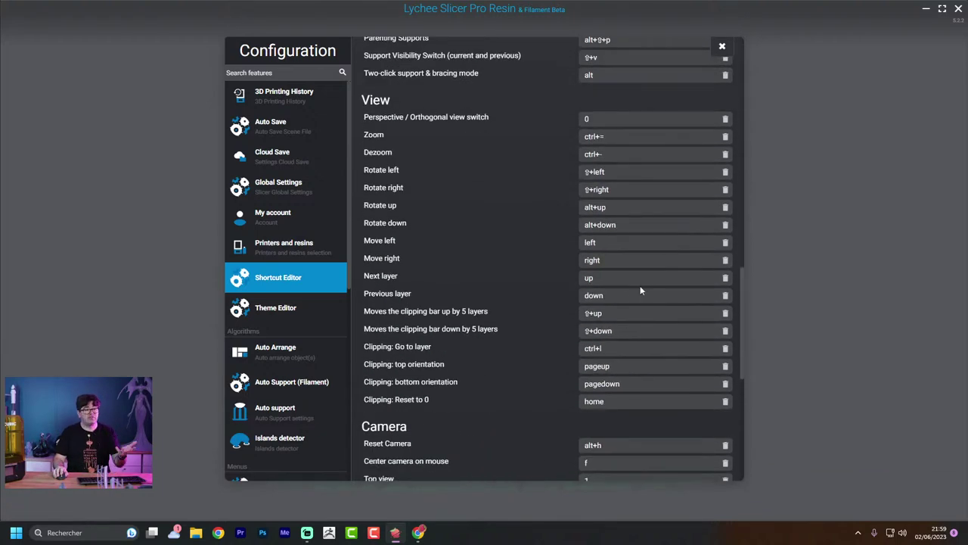
scroll(640, 290, down, 5)
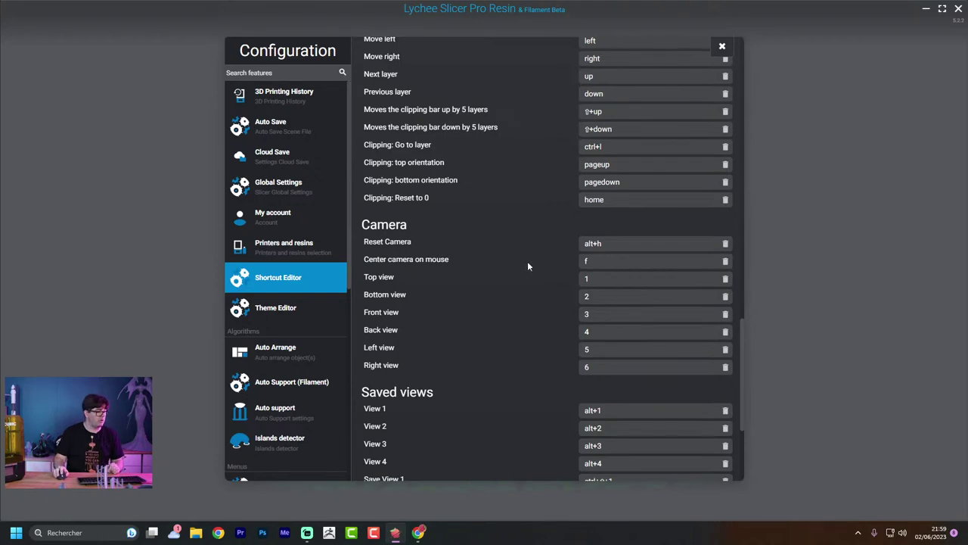
scroll(621, 159, up, 5)
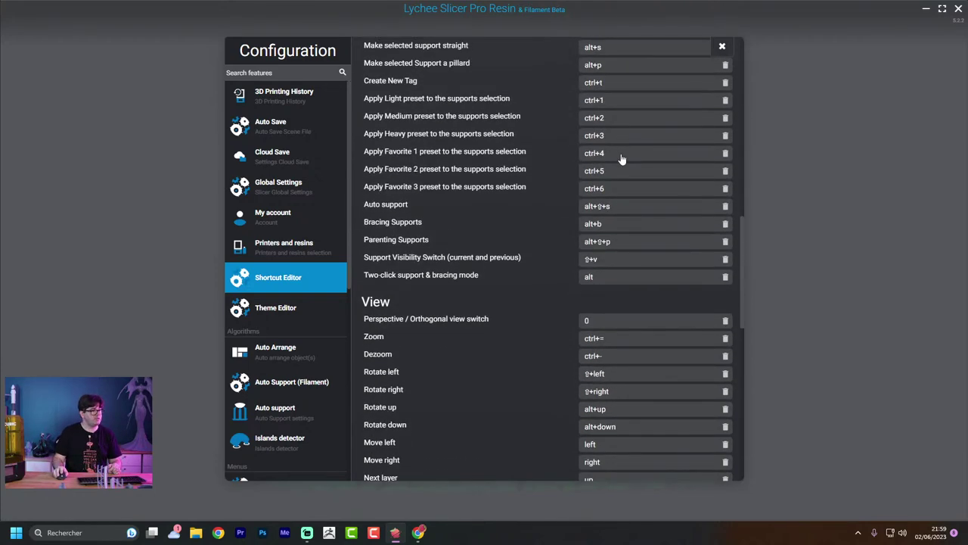
click(721, 46)
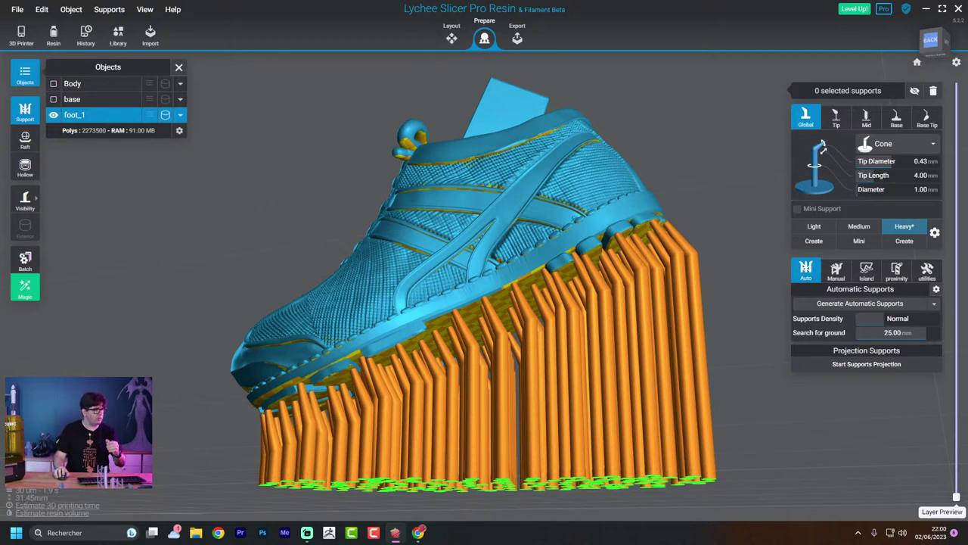
Create a new scene without the shoe model and add the boat model from the library
scroll(306, 142, down, 3)
drag(271, 124, 356, 175)
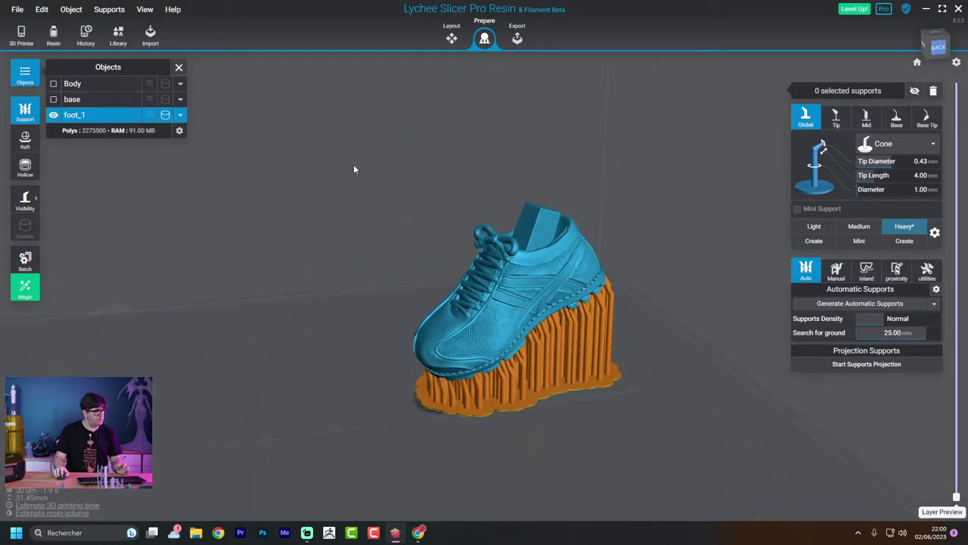
click(131, 9)
click(17, 9)
click(32, 26)
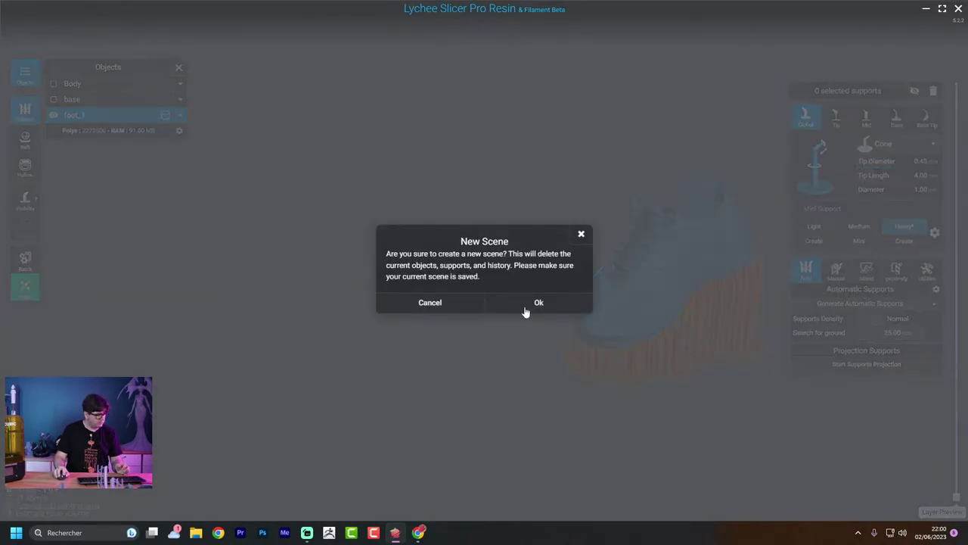
click(543, 305)
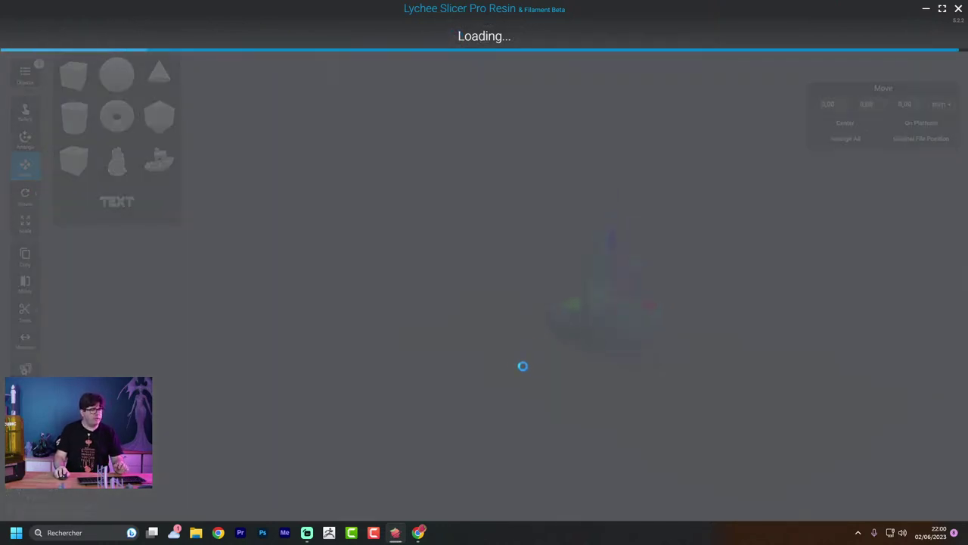
drag(508, 376, 822, 338)
right_drag(822, 338, 632, 362)
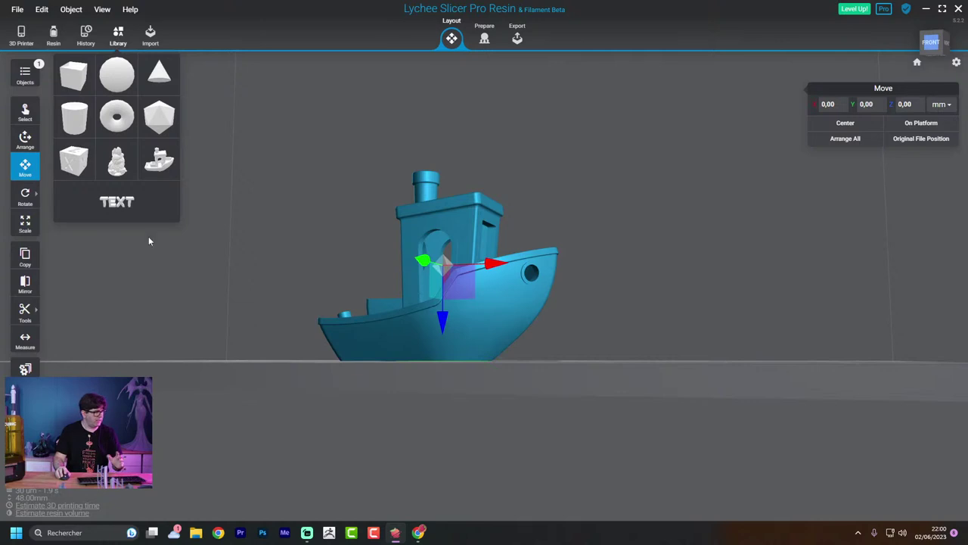
Start a supports projection and select the boat's hull using Surface Crease with a 15° angle
click(482, 40)
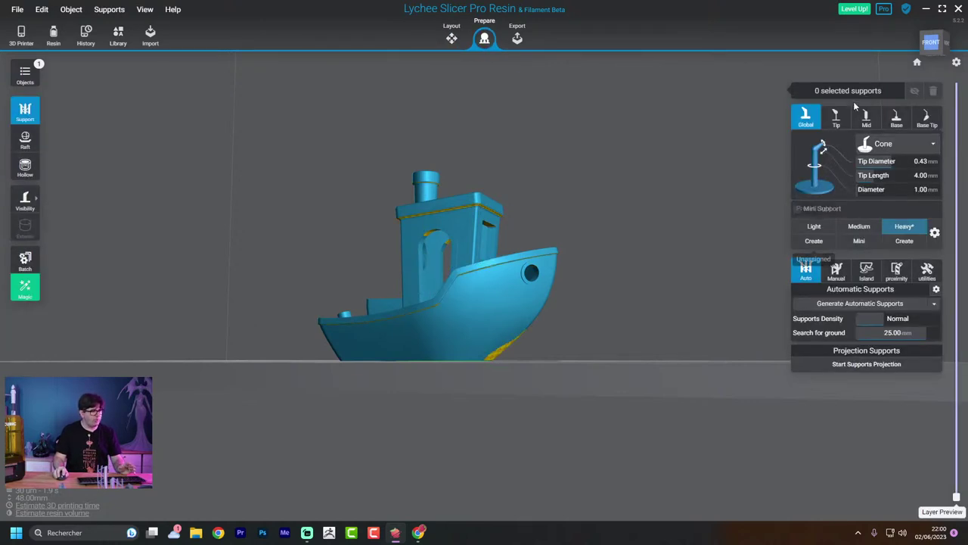
click(838, 365)
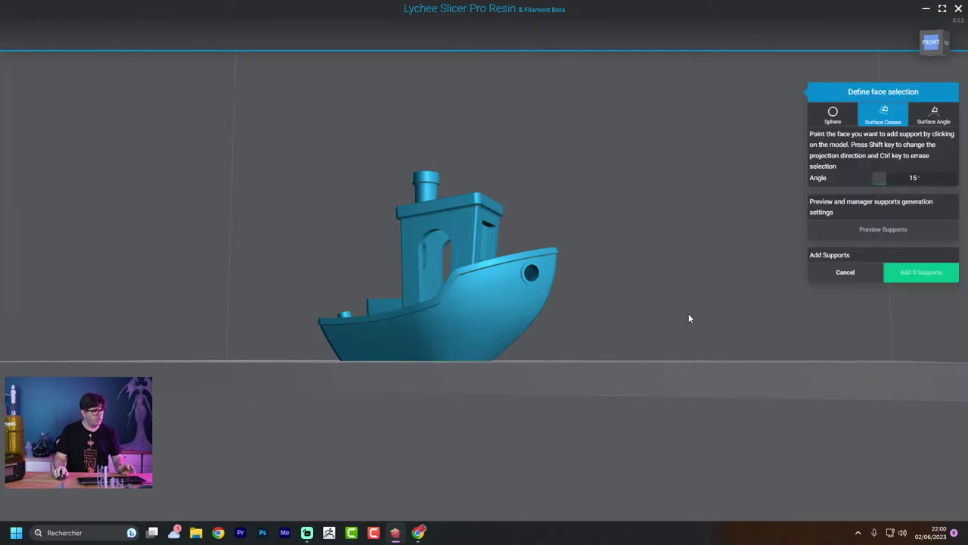
click(497, 313)
drag(605, 319, 397, 322)
right_drag(397, 321, 654, 313)
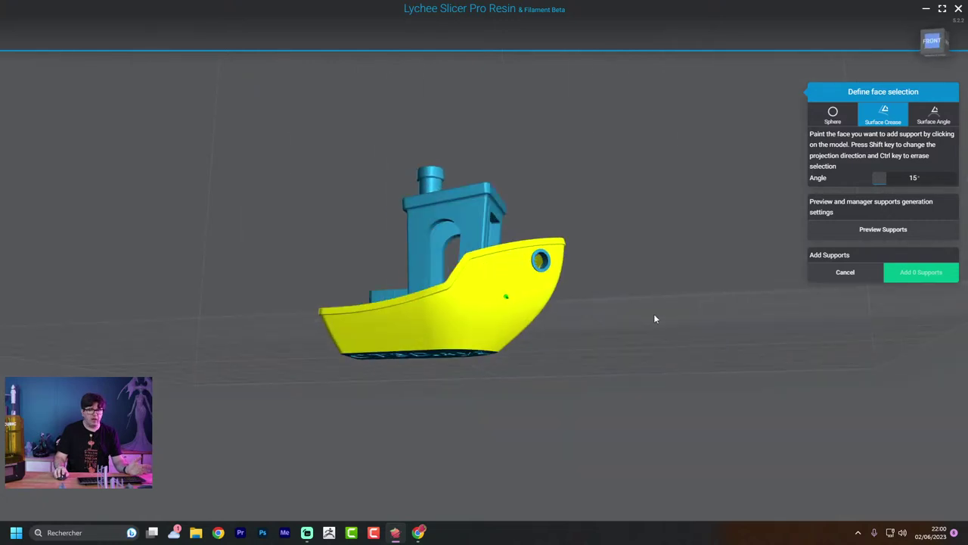
Lower the Surface Crease angle to 8° and try the face selection on the hull again
scroll(653, 314, up, 2)
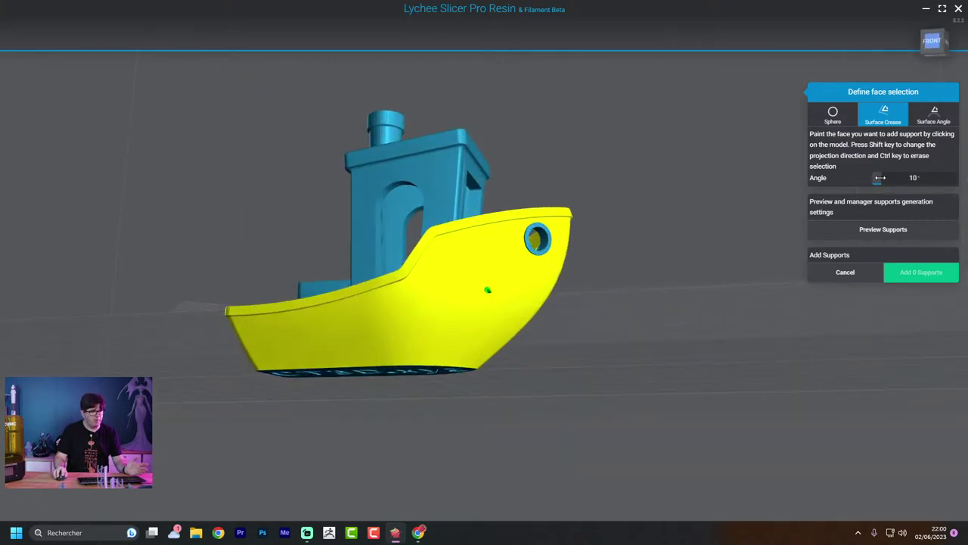
click(520, 298)
right_drag(520, 298, 572, 321)
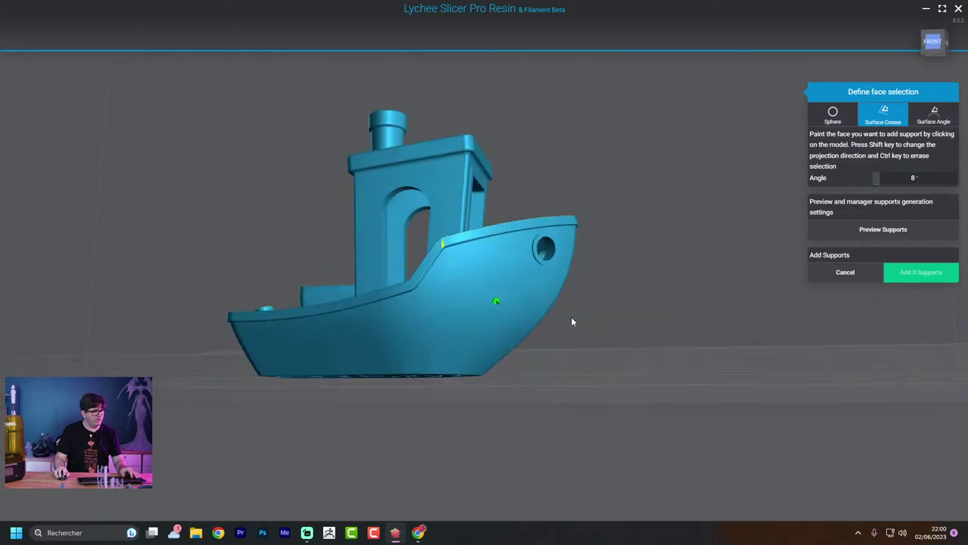
Paint the lower part of the hull with the Sphere selection at a 5 mm radius, and cancel the supports projection
click(833, 115)
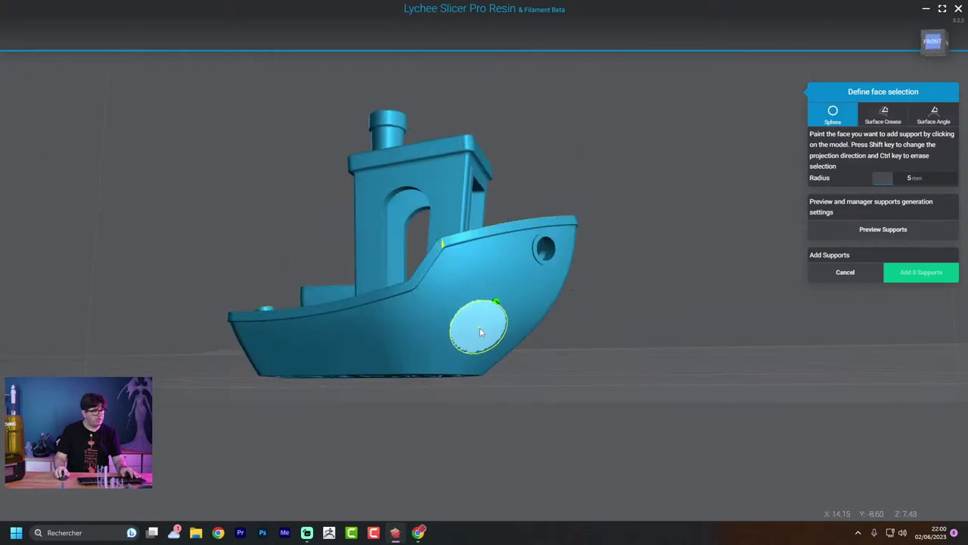
mouse_move(493, 325)
mouse_down()
mouse_move(385, 368)
mouse_move(239, 365)
mouse_move(483, 332)
mouse_move(518, 289)
mouse_move(490, 348)
mouse_move(469, 366)
mouse_move(515, 310)
mouse_up()
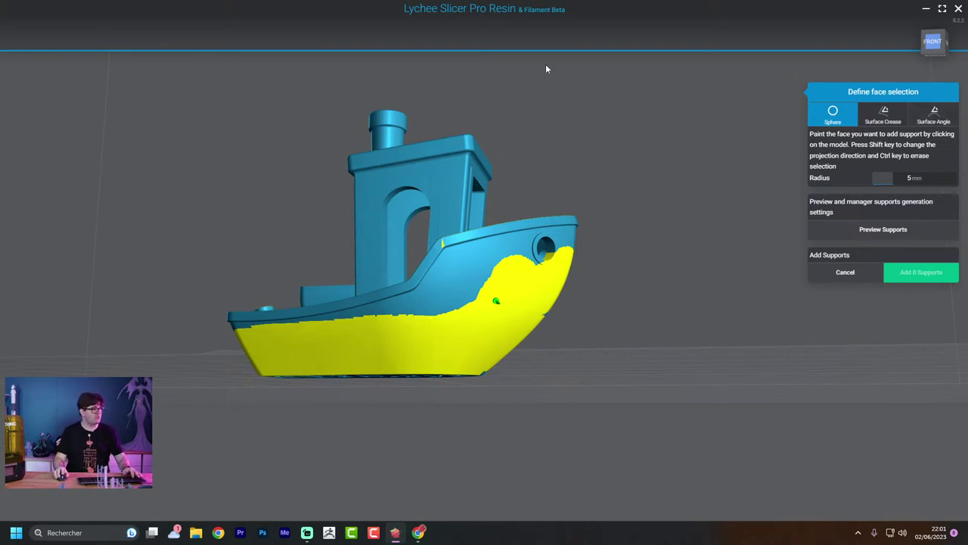
click(845, 272)
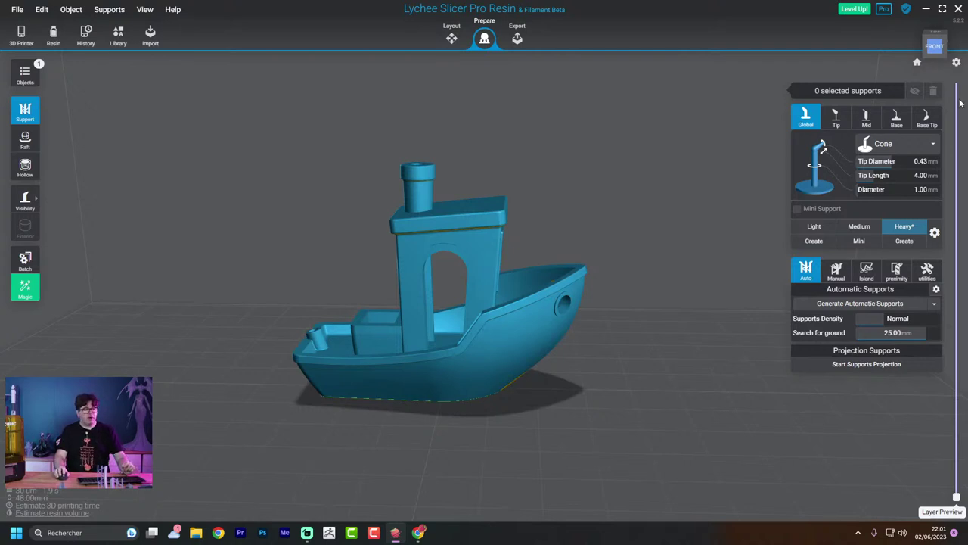
scroll(541, 144, down, 2)
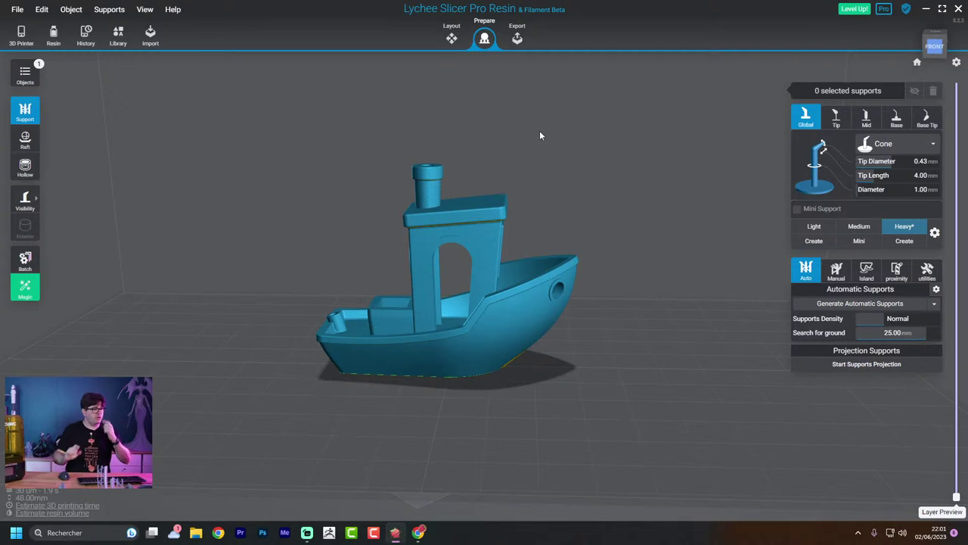
drag(531, 155, 484, 250)
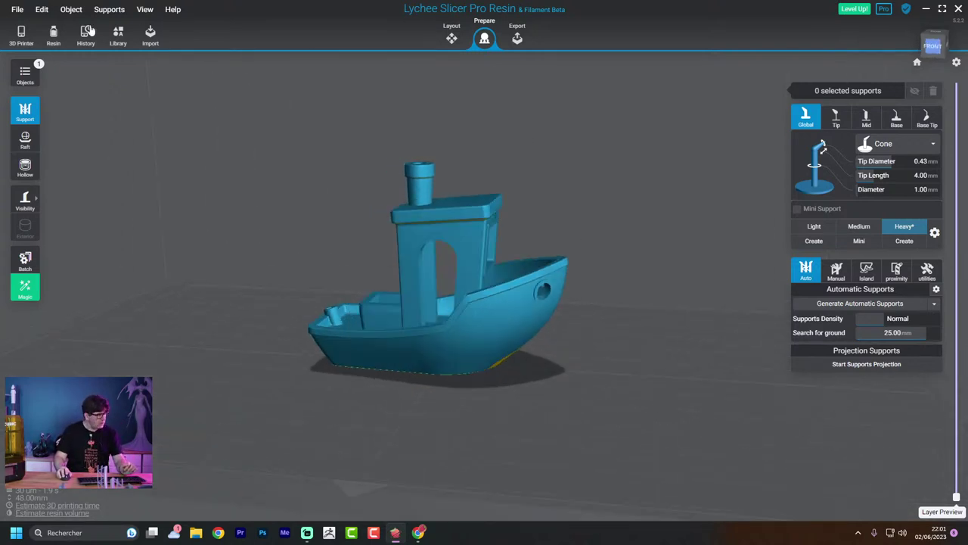
click(16, 10)
click(19, 9)
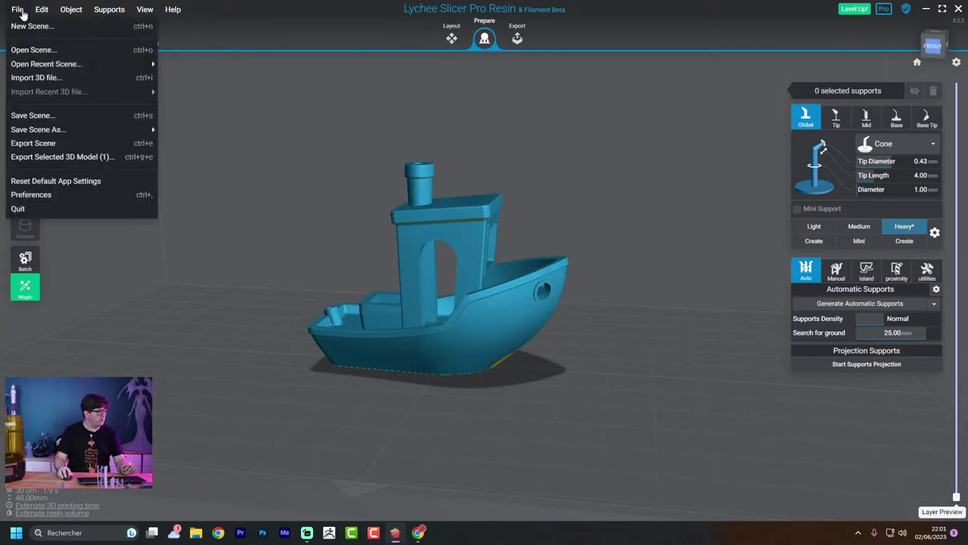
click(18, 9)
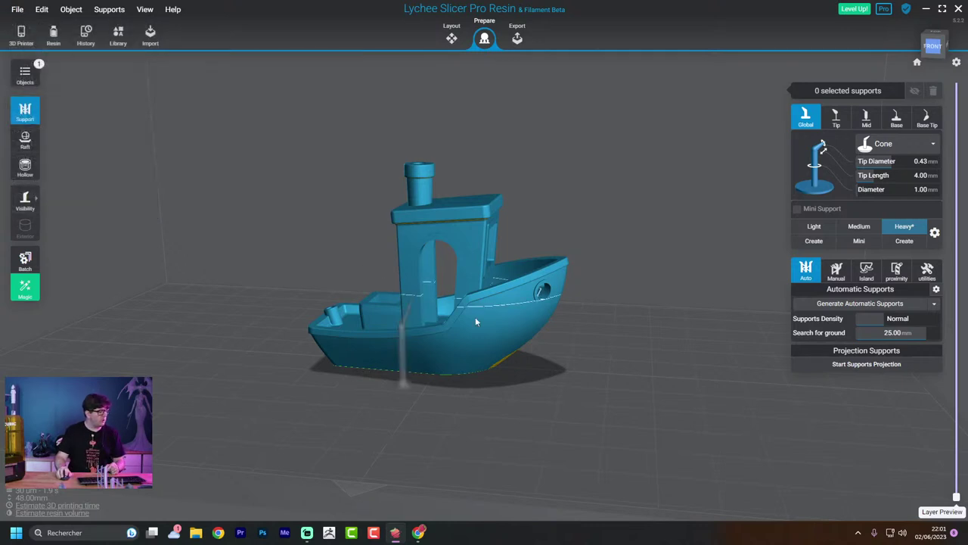
scroll(475, 317, up, 3)
drag(475, 317, 424, 250)
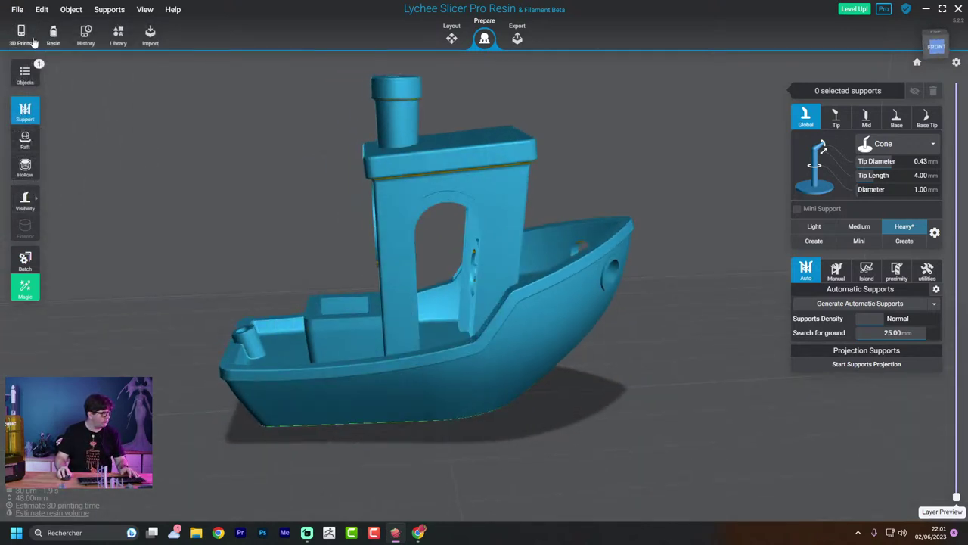
Add the bird figure from the library and delete the boat so only the bird remains in the scene
click(118, 38)
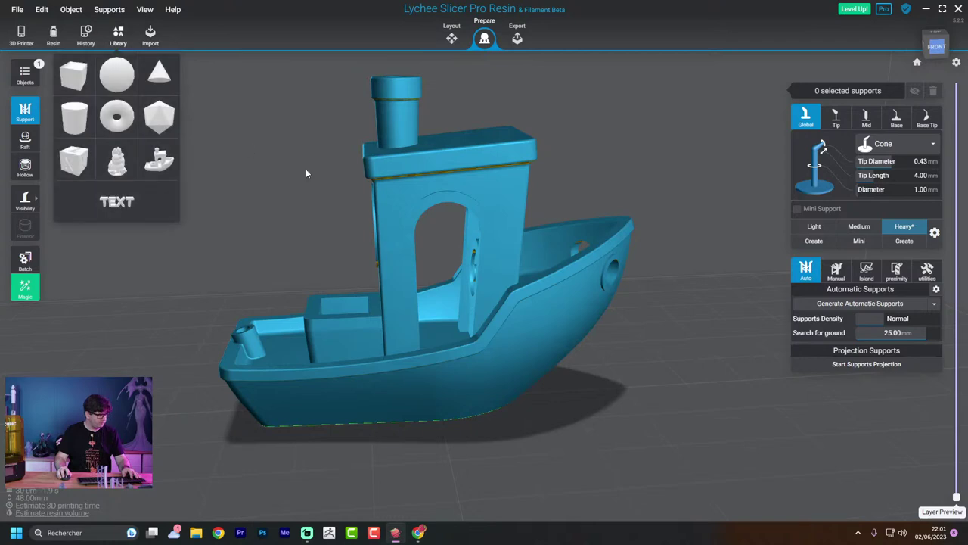
click(134, 168)
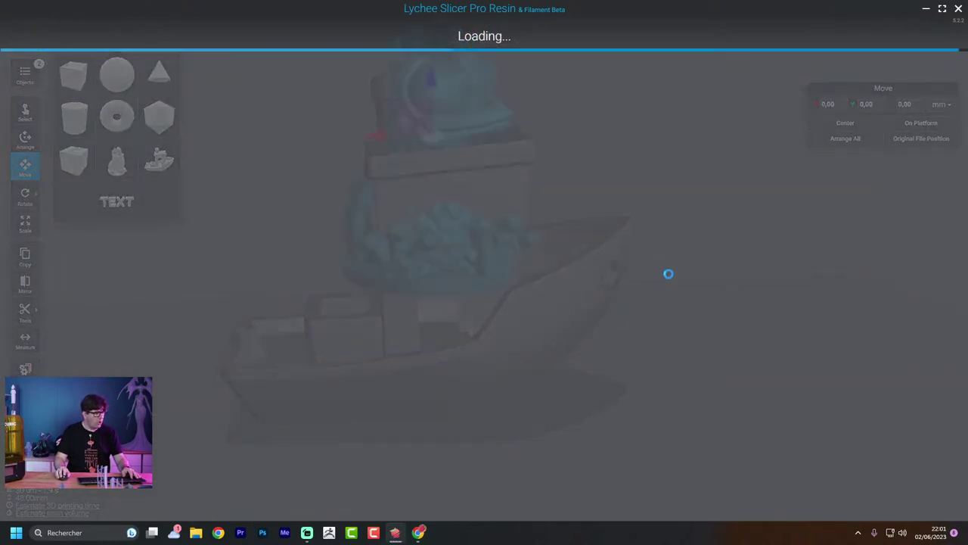
click(585, 281)
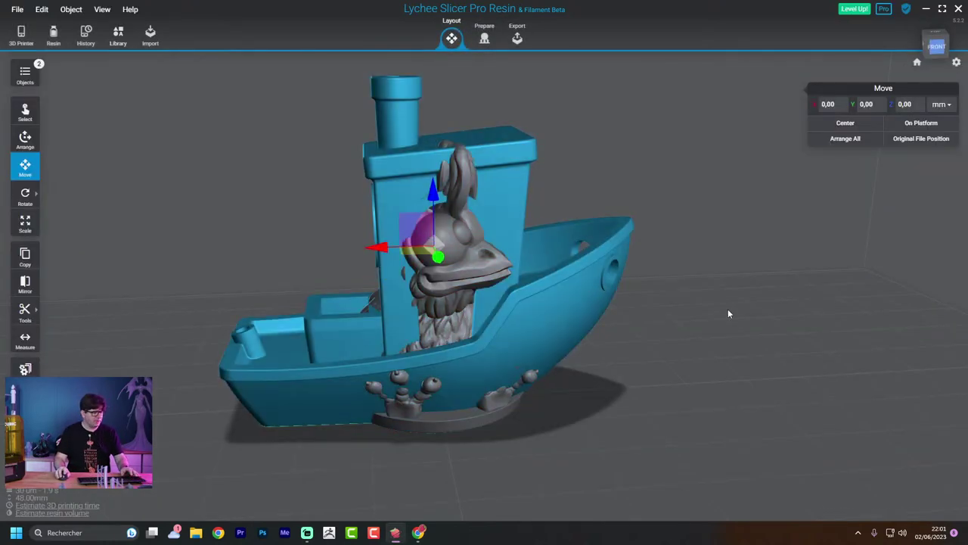
key(Delete)
click(485, 35)
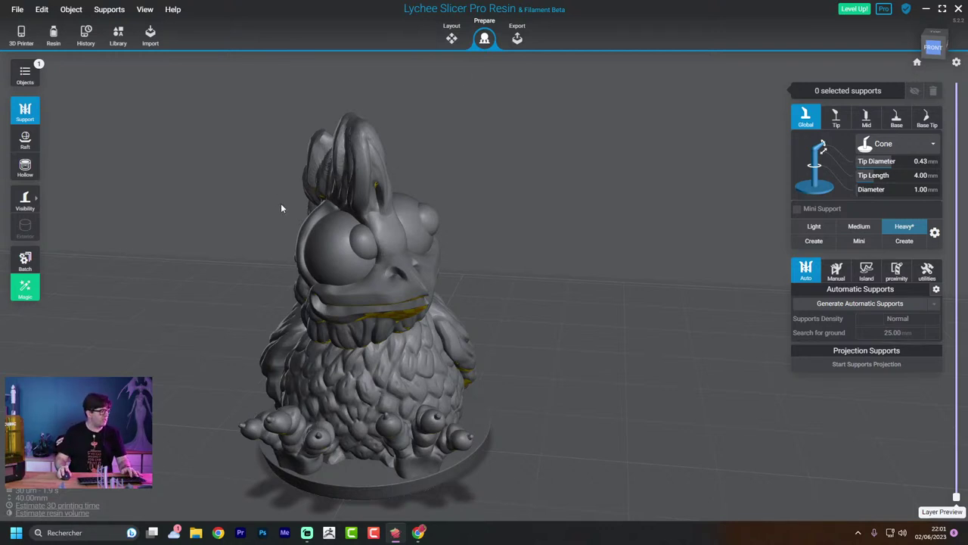
Raise the bird figure to a Z position of 3.40 mm in the layout and tilt it backward
click(452, 36)
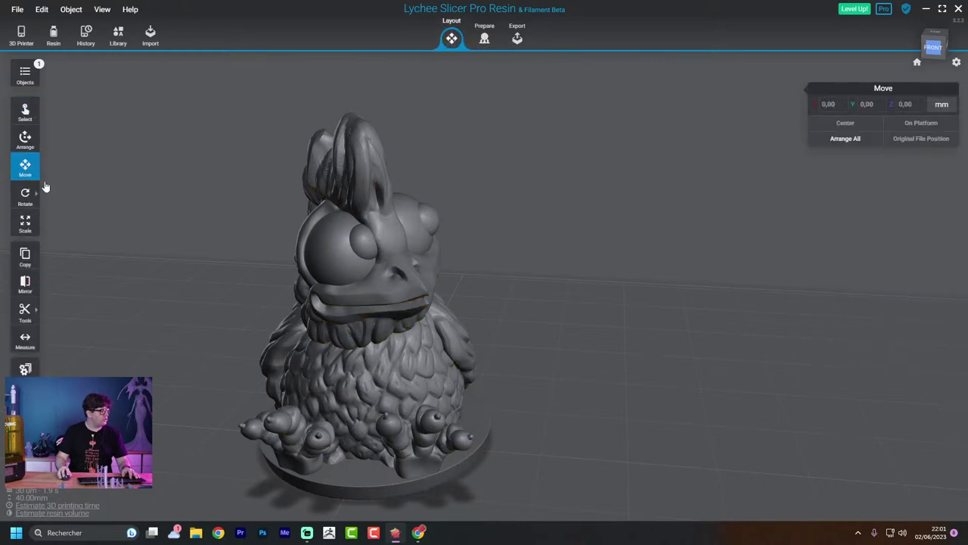
click(392, 291)
right_drag(370, 227, 348, 186)
key(r)
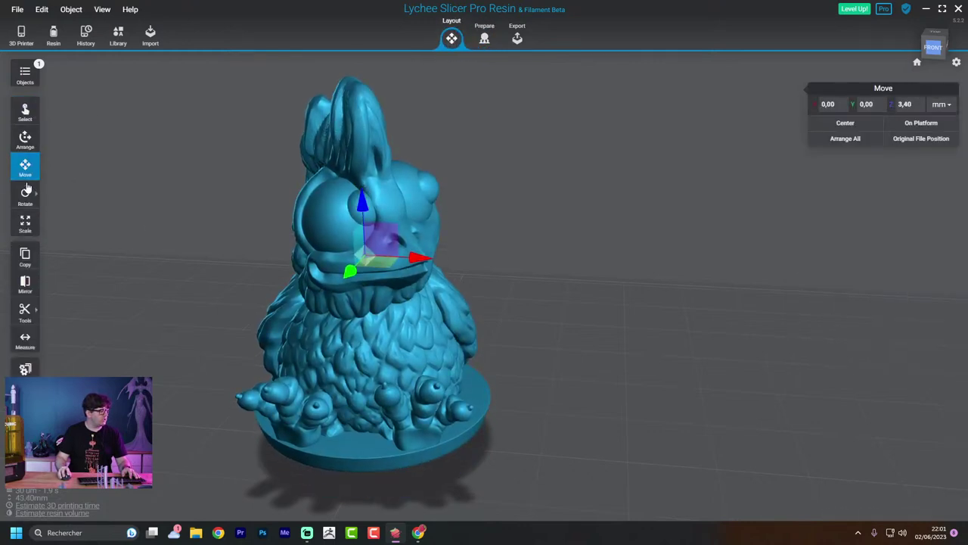
right_drag(327, 264, 371, 231)
drag(371, 231, 394, 180)
Hollow the bird with Hollowing 3D at 1.7 mm thickness and 1.7 quality, and run the layer preview up through the model
click(484, 38)
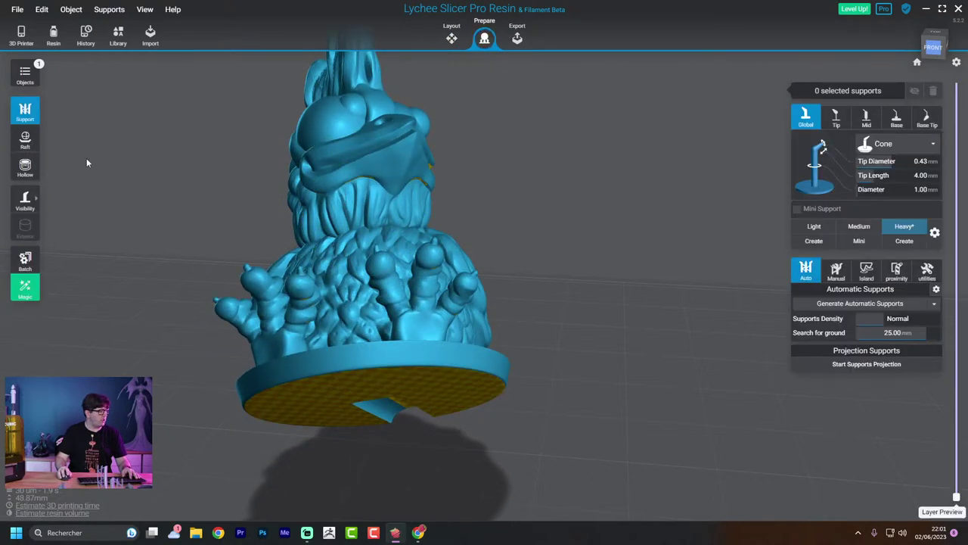
click(25, 166)
click(847, 92)
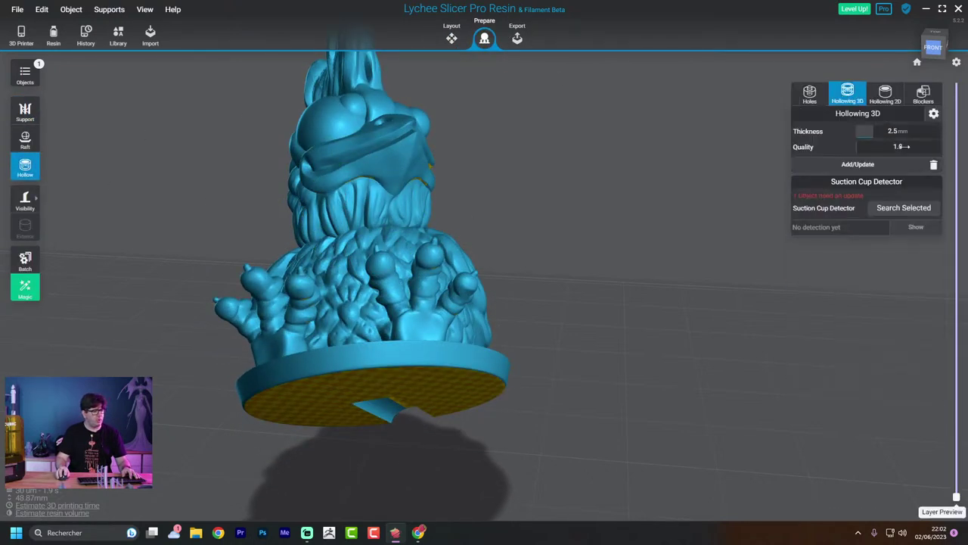
drag(868, 132, 870, 148)
click(864, 166)
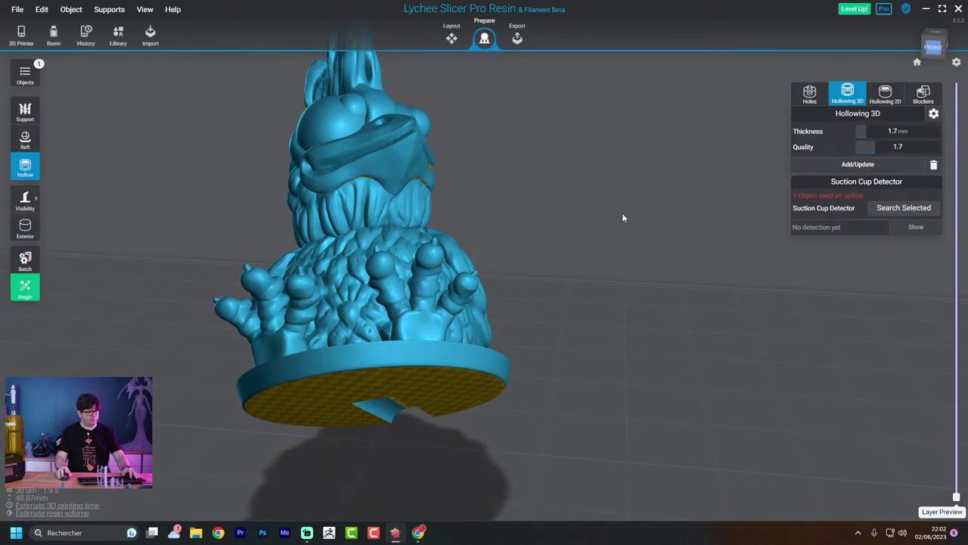
right_drag(633, 328, 719, 318)
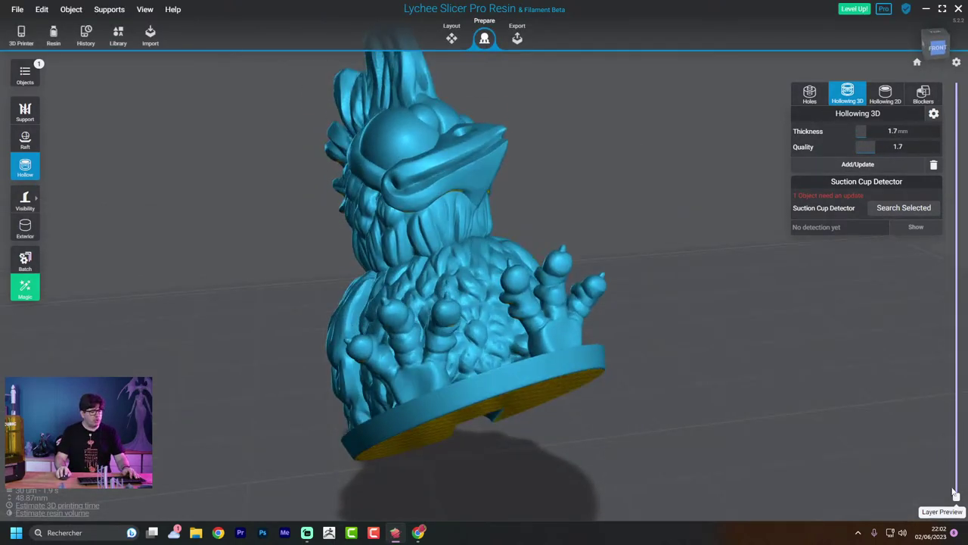
drag(957, 499, 958, 83)
Place four cylindrical drain holes with 3.7 mm diameter and 3.0 mm penetration on the underside of the bird's base
scroll(623, 314, up, 5)
right_drag(622, 315, 606, 197)
click(806, 97)
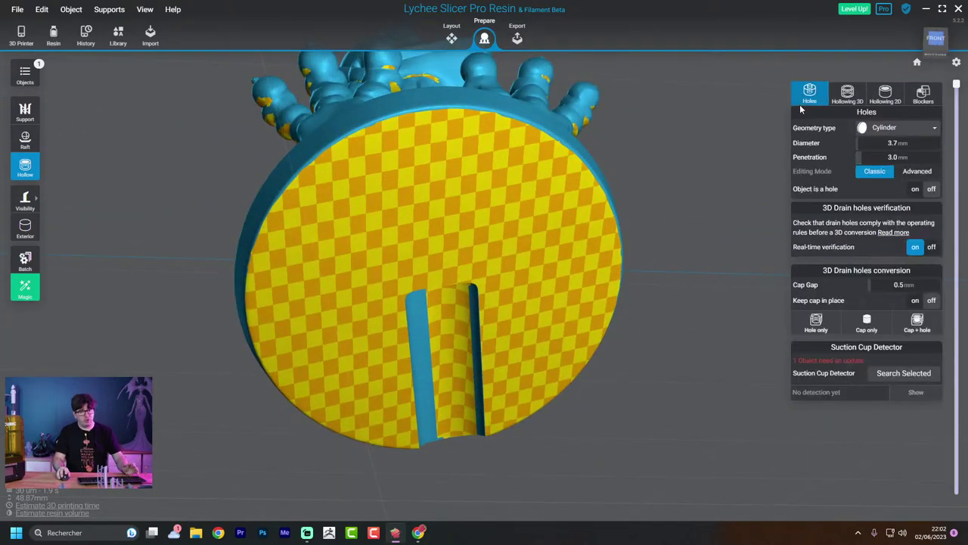
click(519, 352)
click(364, 389)
click(329, 288)
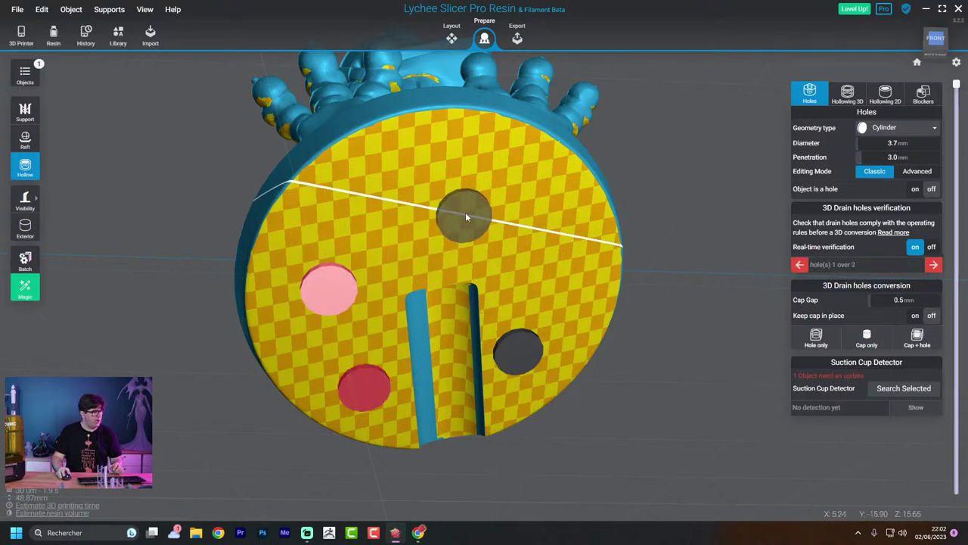
click(490, 181)
Reposition the two drain holes on the left half of the base's underside
drag(321, 286, 351, 253)
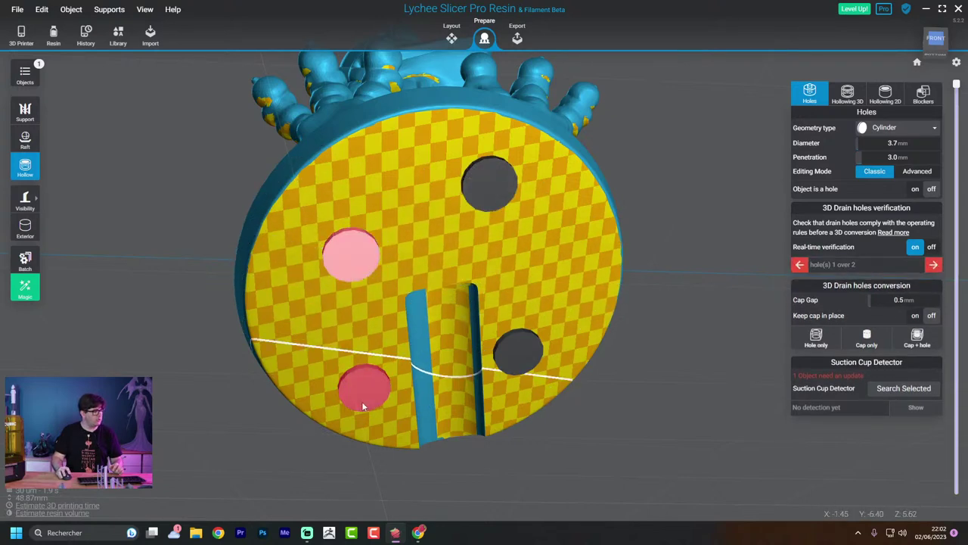
drag(363, 390, 345, 369)
right_drag(430, 254, 484, 318)
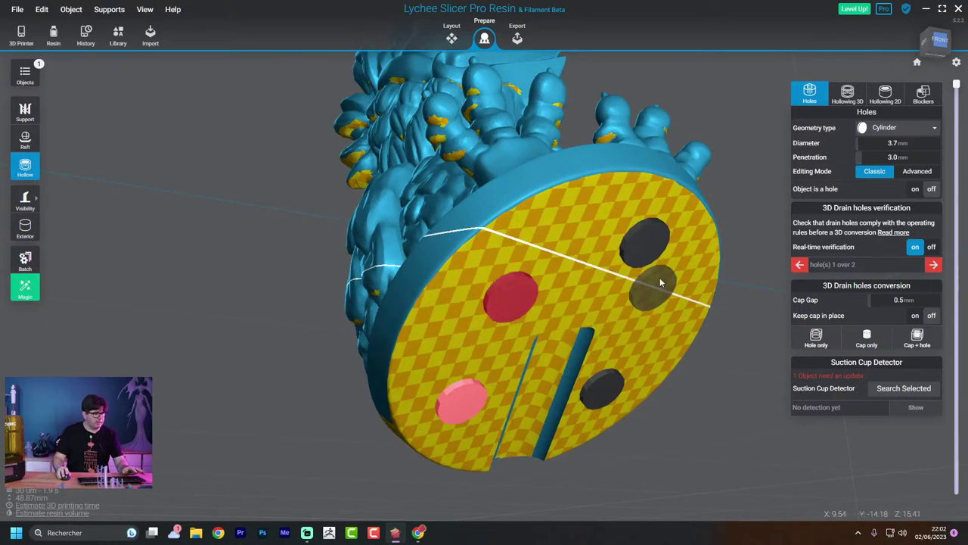
Select the upper right drain hole and compare the Advanced and Classic editing modes on it, ending in Advanced
click(643, 248)
click(917, 171)
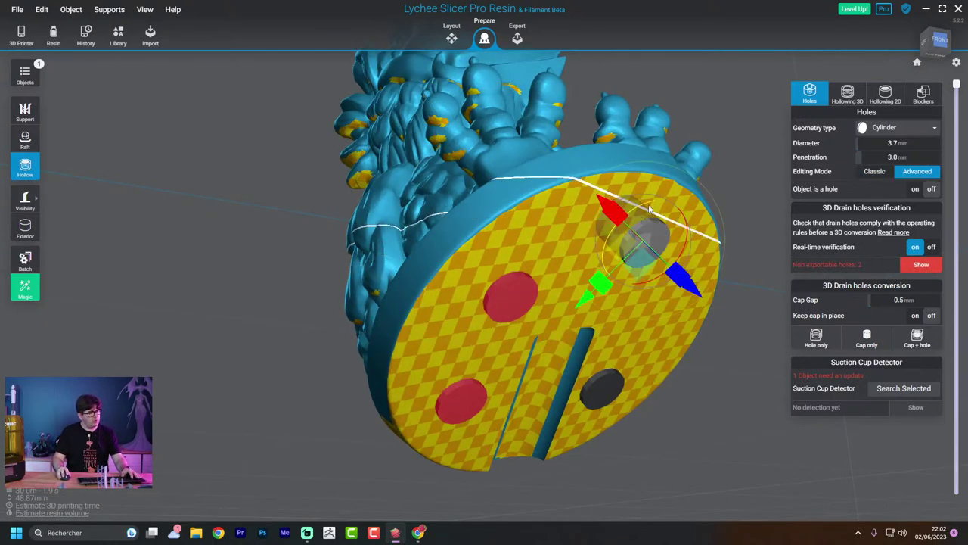
right_drag(725, 257, 683, 264)
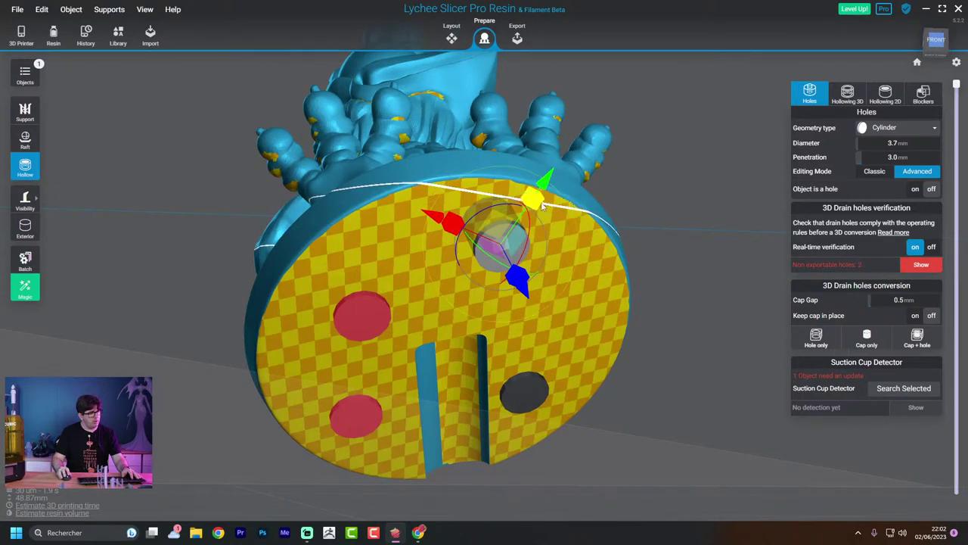
key(Escape)
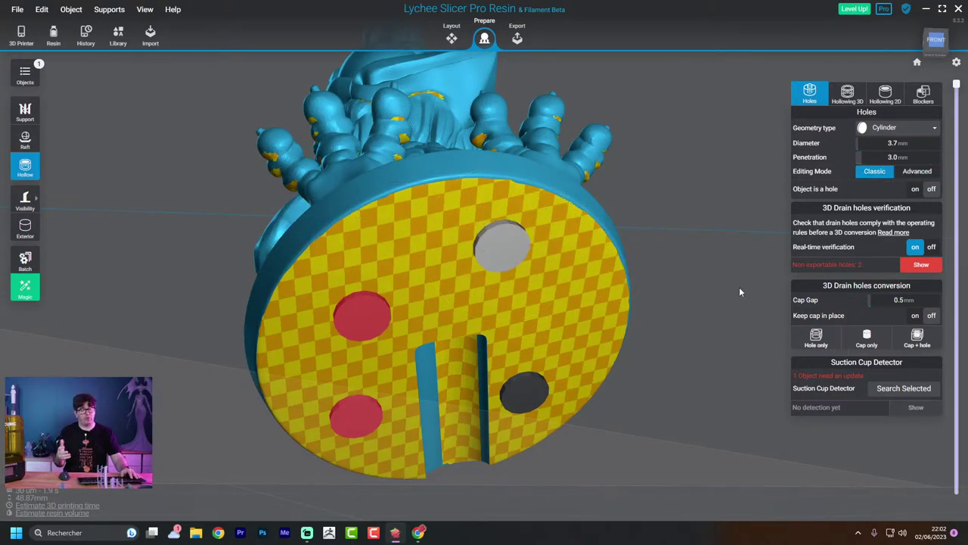
key(ctrl+z)
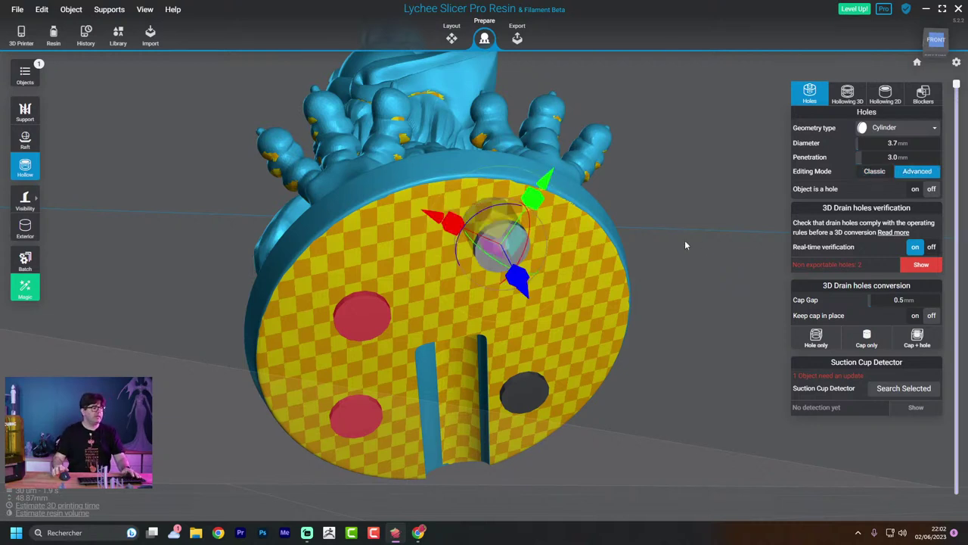
Enlarge the two upper drain holes on the base's underside to 7.0 mm diameter with 1.6 mm penetration
mouse_move(531, 196)
mouse_down()
mouse_move(562, 147)
mouse_move(573, 194)
mouse_move(573, 167)
mouse_move(561, 175)
mouse_move(562, 162)
mouse_move(542, 193)
mouse_move(525, 188)
mouse_move(543, 195)
mouse_up()
drag(517, 273, 493, 216)
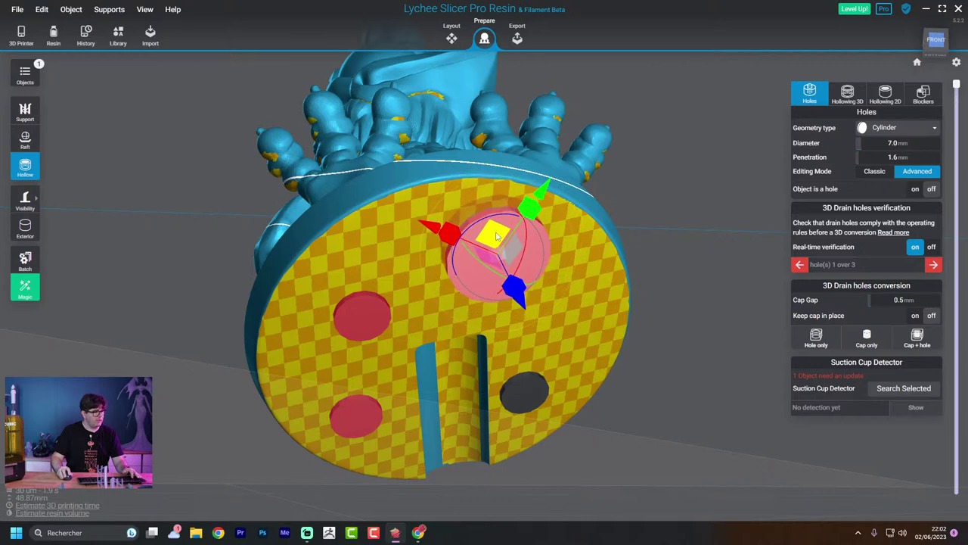
click(689, 238)
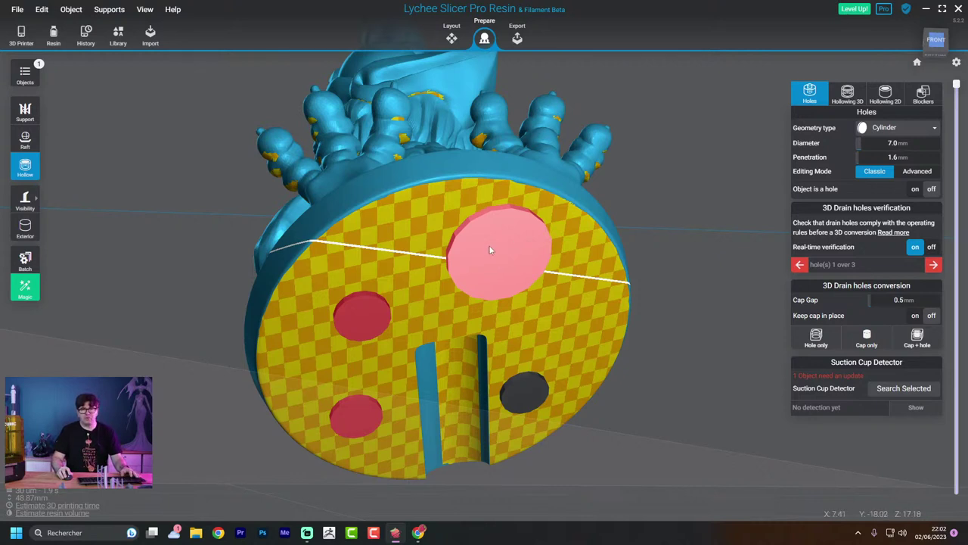
click(410, 303)
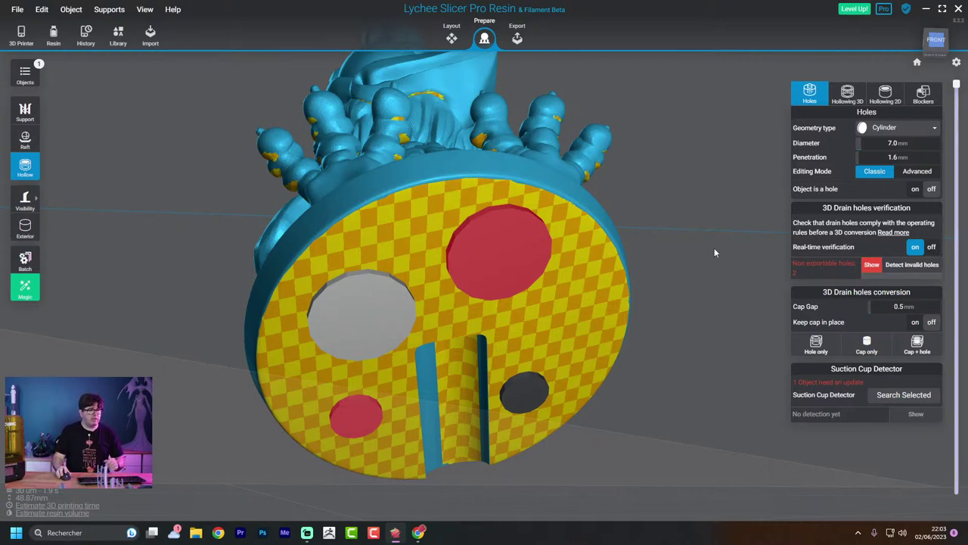
Section the bird down to its base with the layer preview and set the large left drain hole's penetration to 2.4 mm
drag(714, 252, 714, 337)
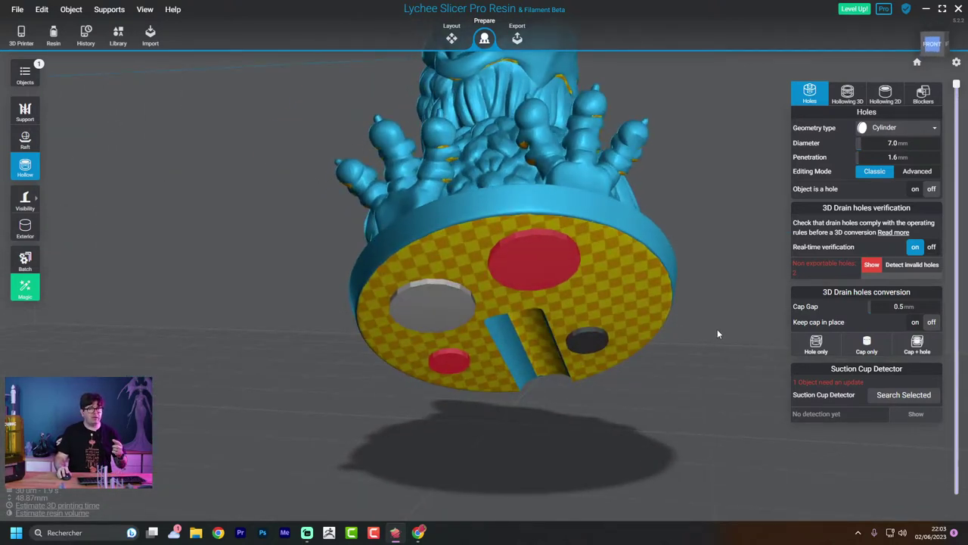
click(593, 351)
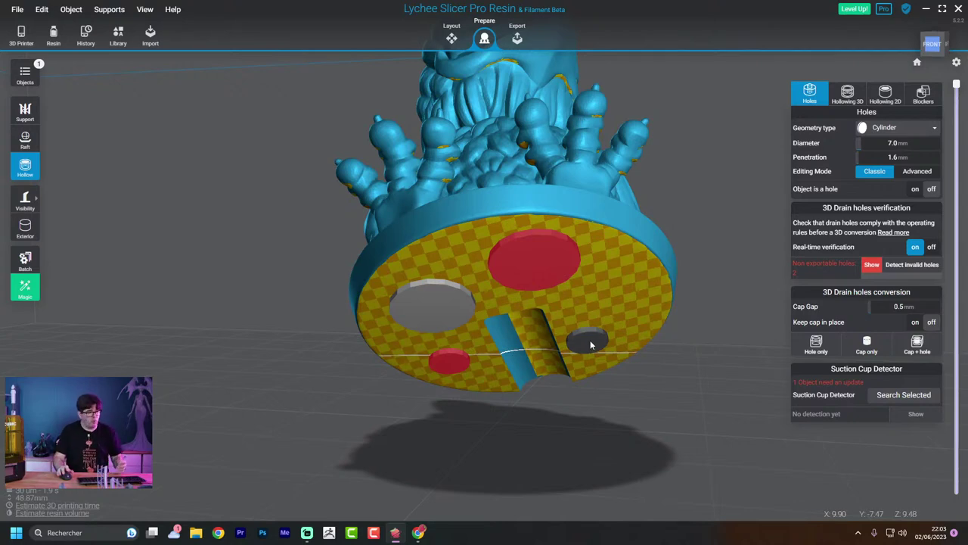
drag(739, 288, 642, 345)
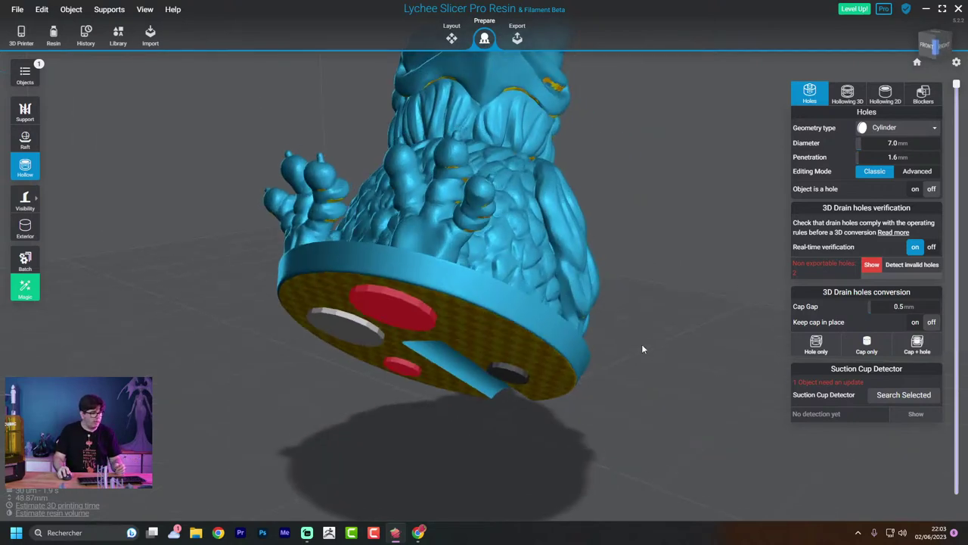
drag(958, 88, 958, 368)
drag(708, 339, 267, 405)
click(282, 346)
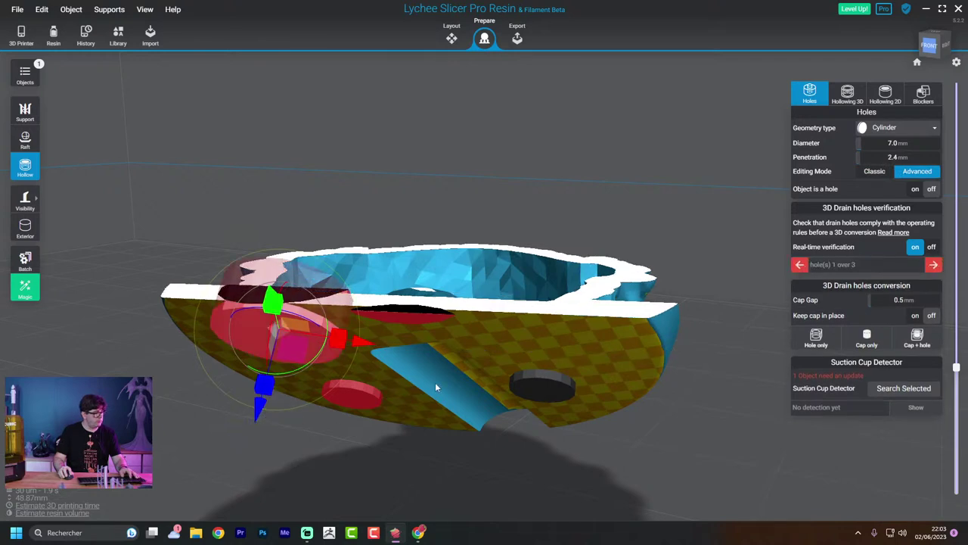
Set the penetration of the other 7.0 mm drain hole to 2.5 mm and deselect it
click(405, 320)
drag(370, 330, 379, 344)
click(681, 296)
Reposition the small 3.7 mm drain hole beside the slot and check its placement from inside the cavity and from below
drag(681, 296, 566, 348)
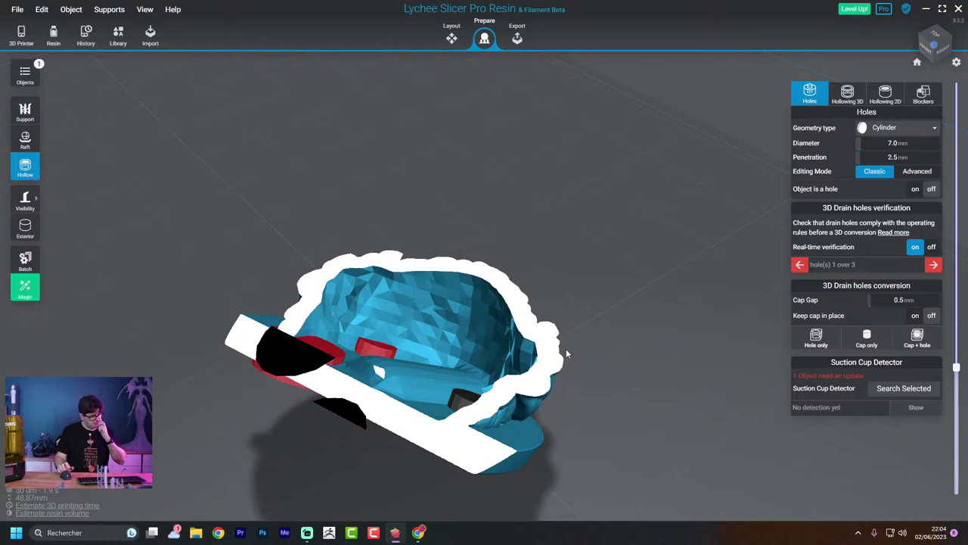
right_drag(605, 305, 359, 347)
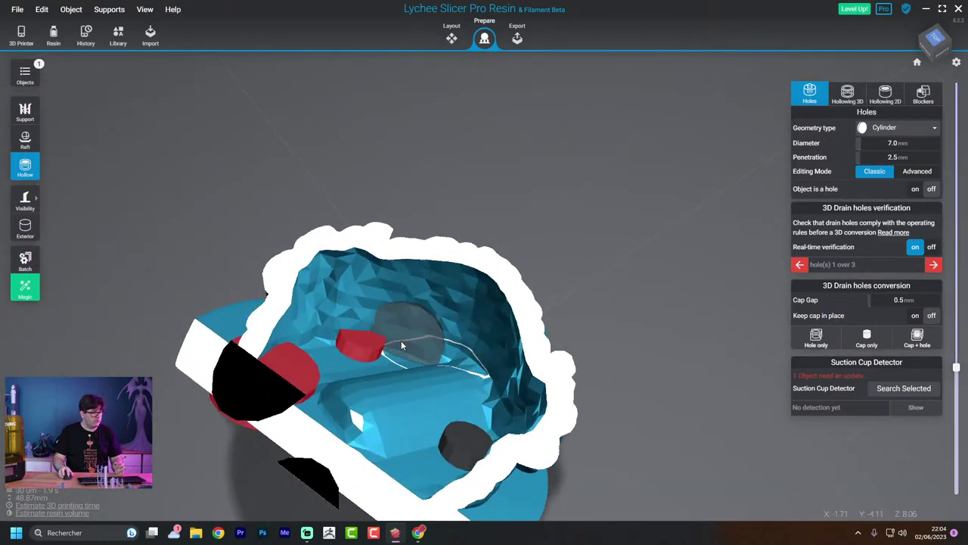
click(353, 348)
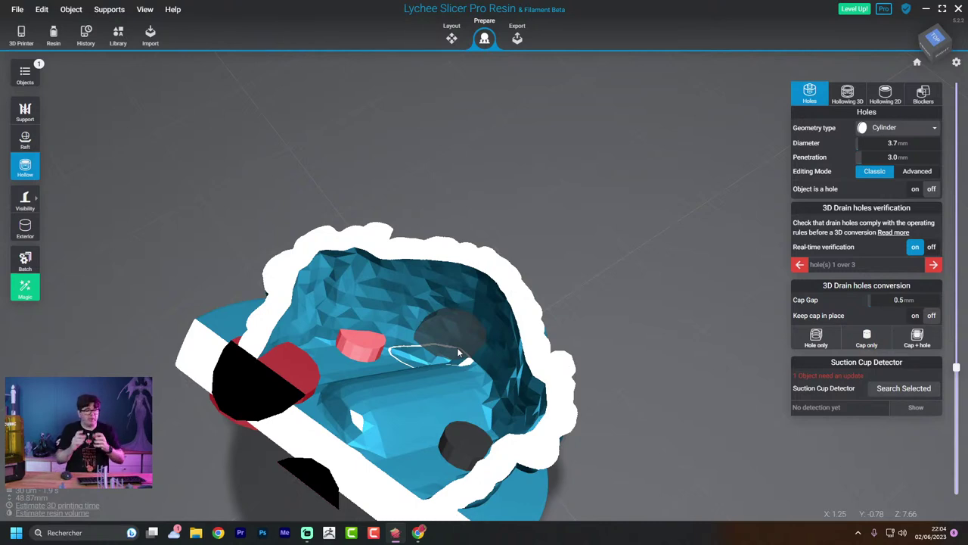
mouse_move(350, 345)
mouse_down()
mouse_move(338, 348)
mouse_move(343, 365)
mouse_up()
scroll(378, 363, up, 2)
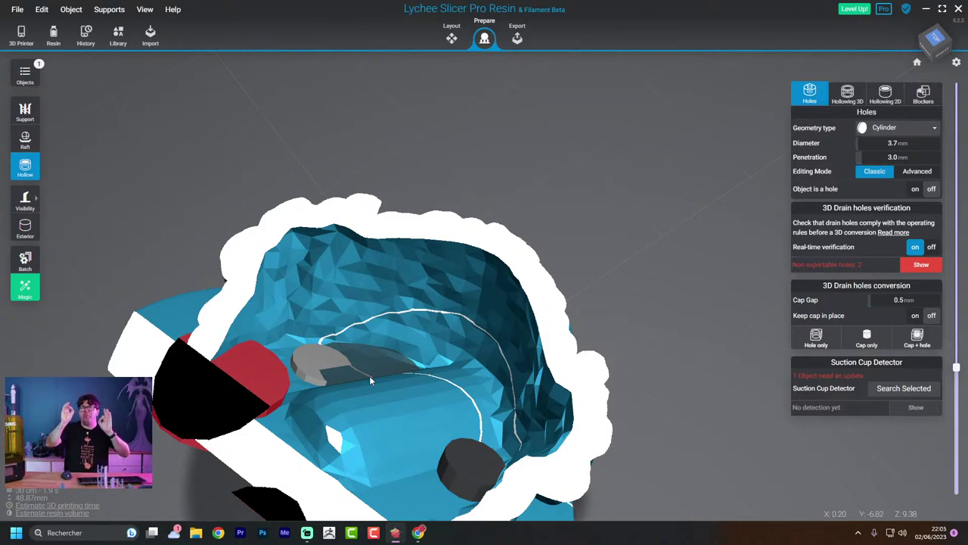
scroll(378, 382, up, 3)
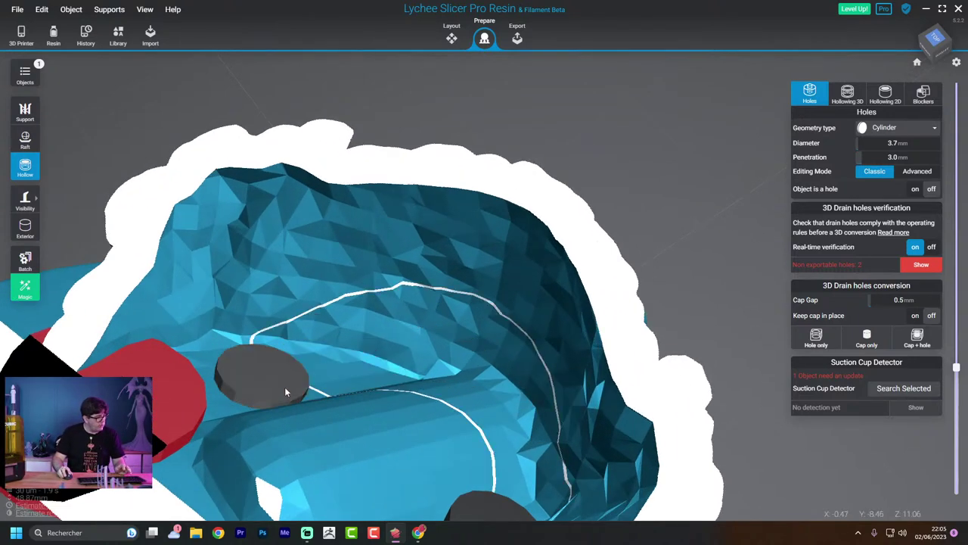
right_drag(331, 387, 277, 415)
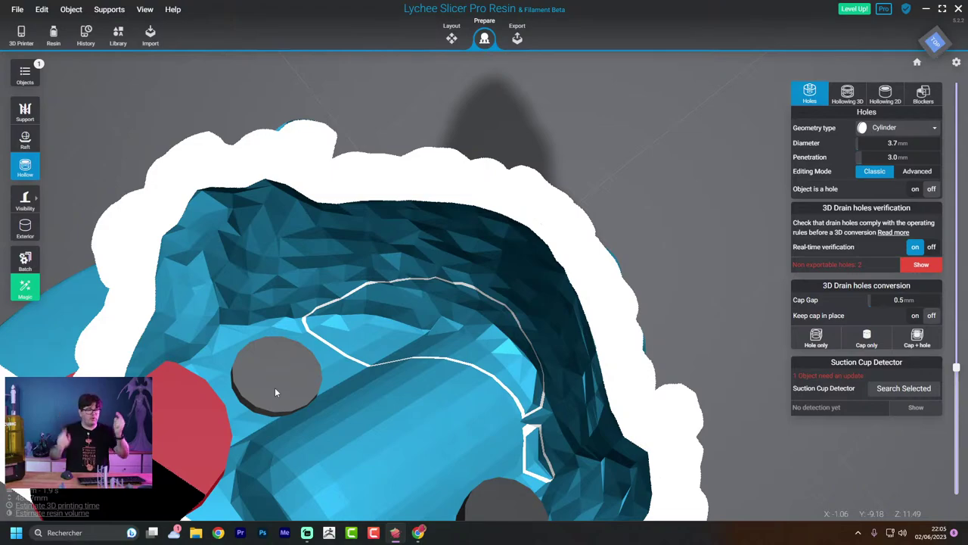
right_drag(275, 387, 342, 324)
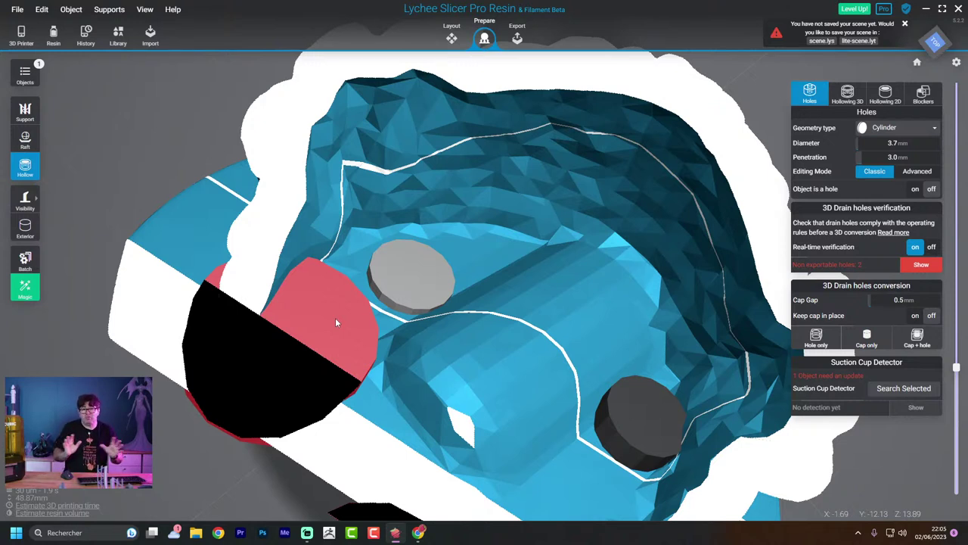
scroll(344, 330, down, 6)
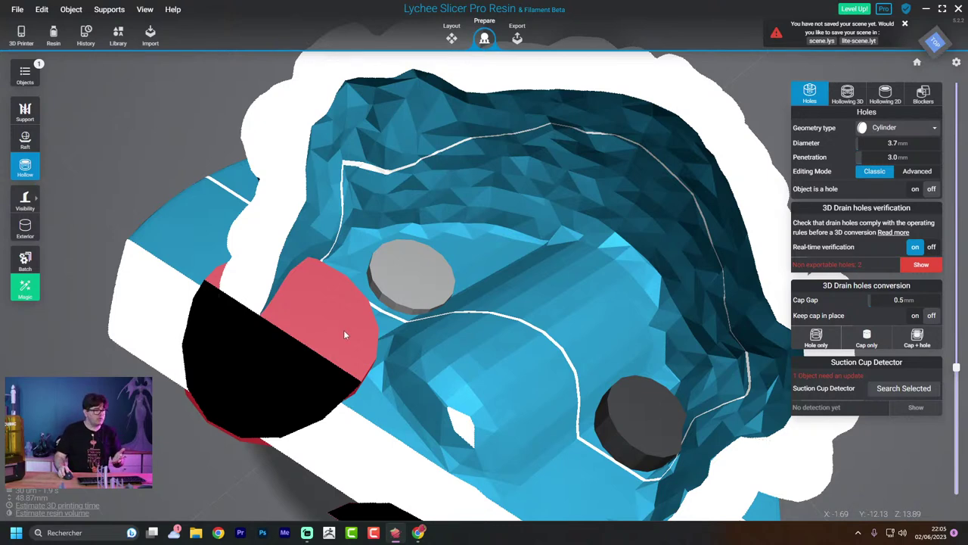
drag(433, 271, 525, 164)
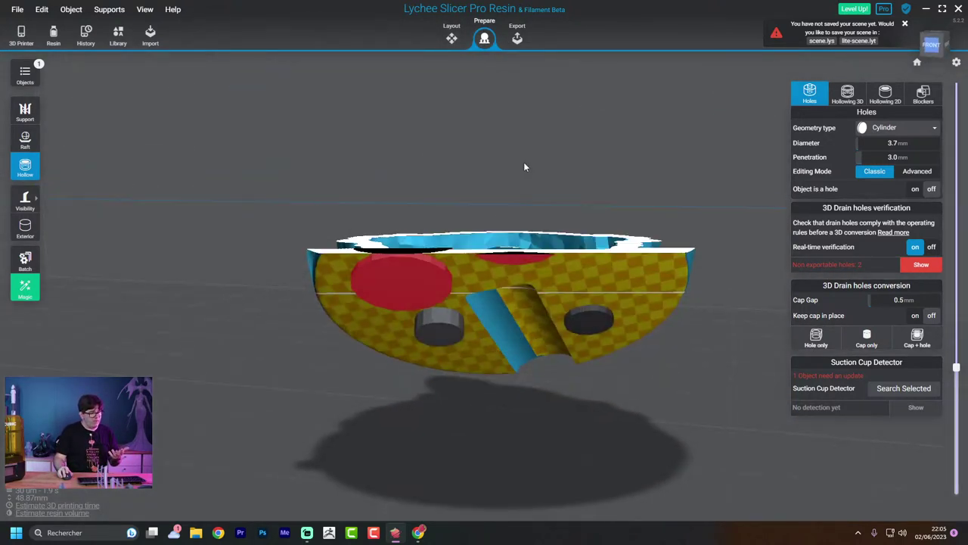
Start a new scene in place of the bird and open the recent scene Demon-Queen-Max-horn-left.lys
click(17, 9)
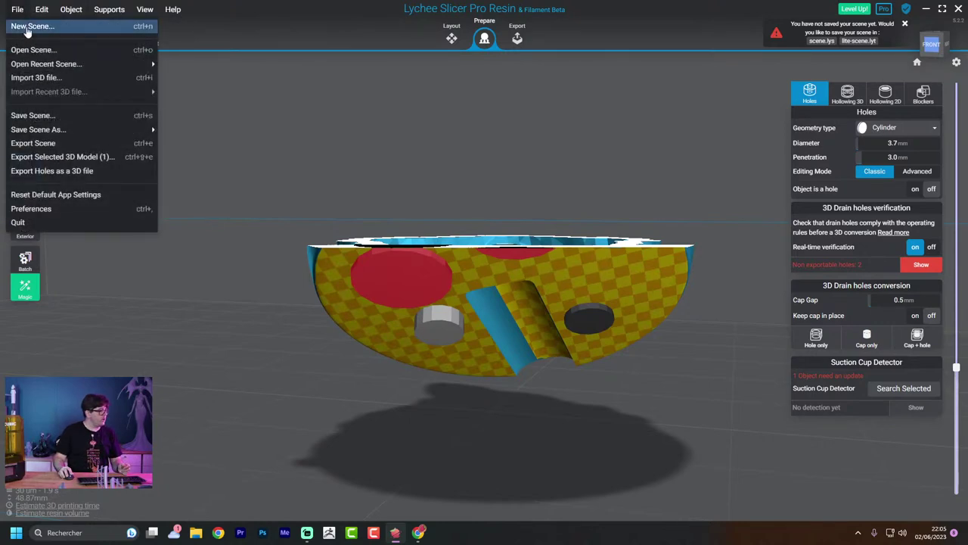
click(27, 29)
click(539, 301)
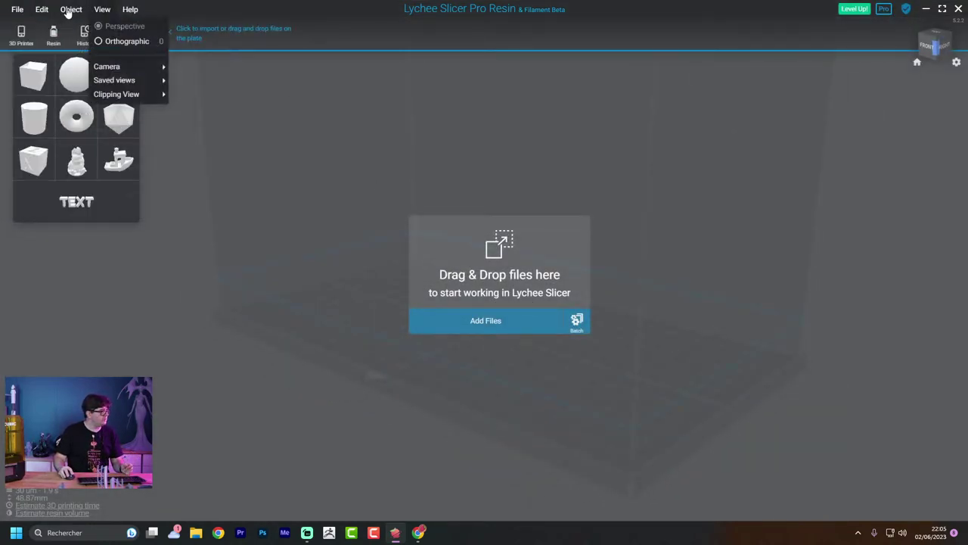
mouse_move(16, 9)
mouse_move(64, 65)
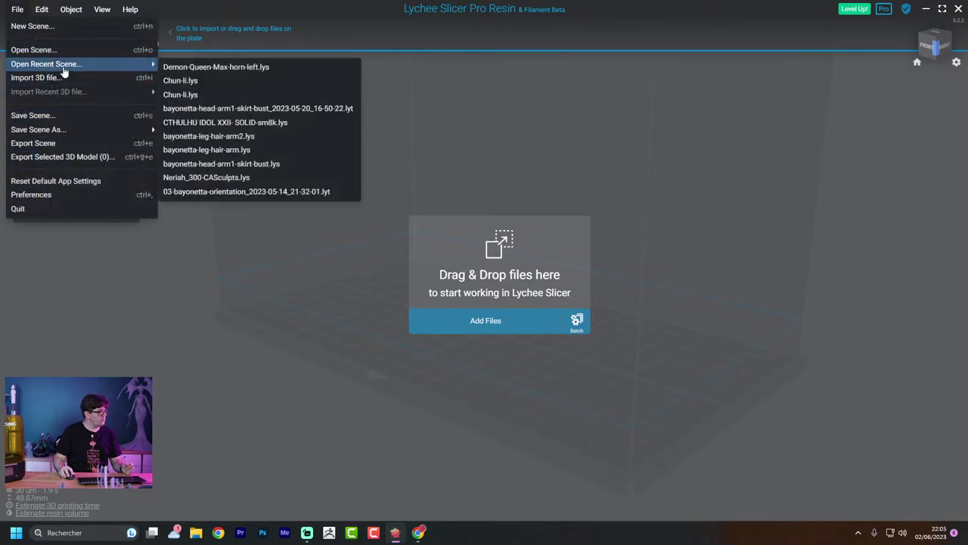
click(198, 68)
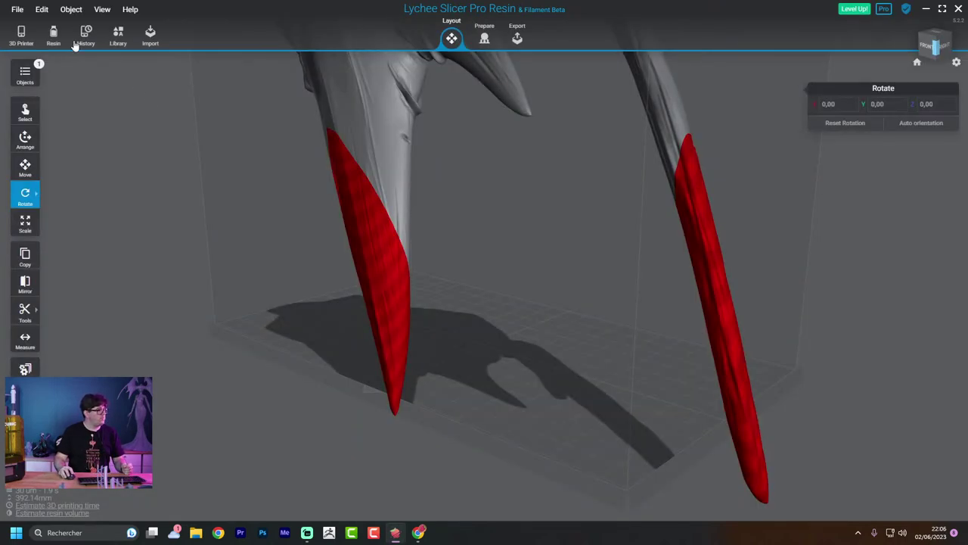
Set the 3D printer to Phrozen Sonic Mega 8K with its default 50 um resin profile
click(21, 34)
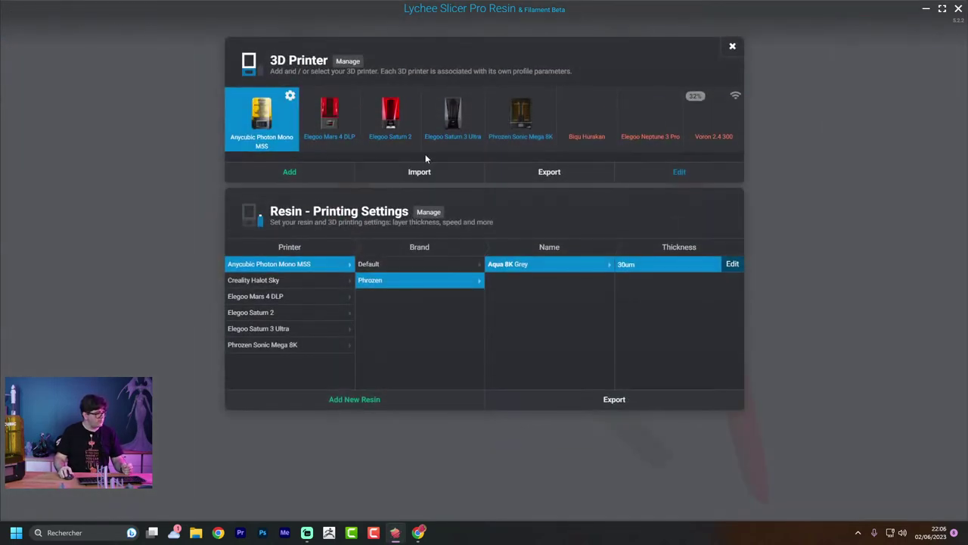
click(520, 121)
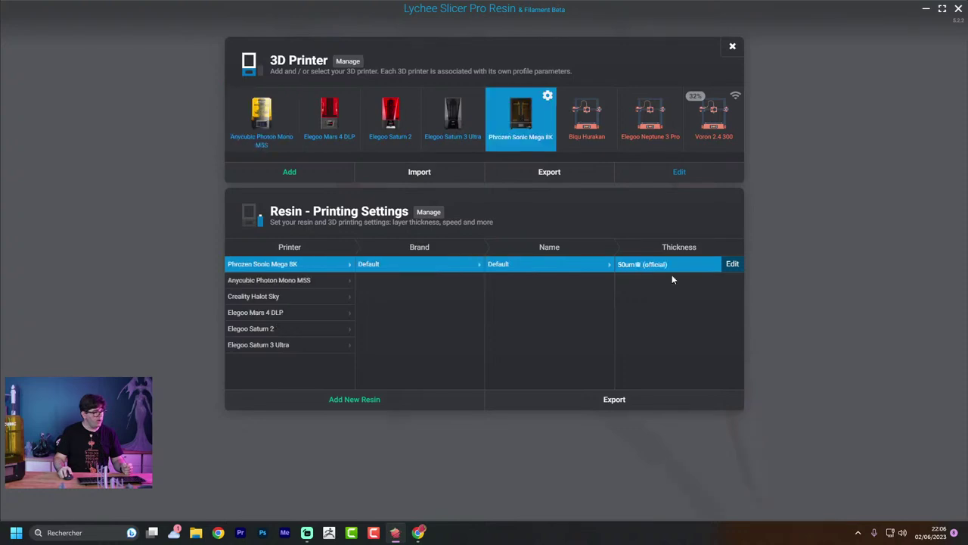
click(733, 47)
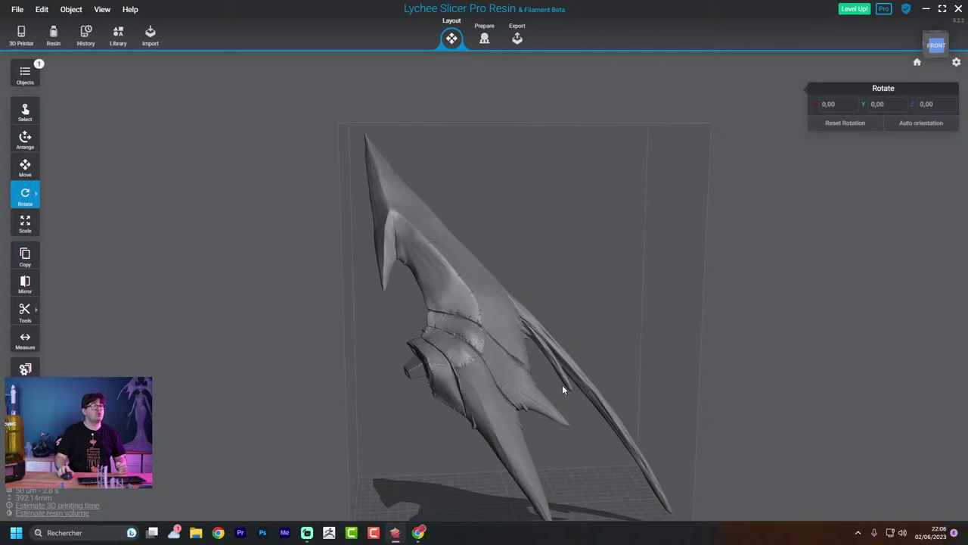
Examine the horn's shape and orientation inside the build volume, from the whole model to a close view
right_drag(588, 400, 612, 336)
click(614, 338)
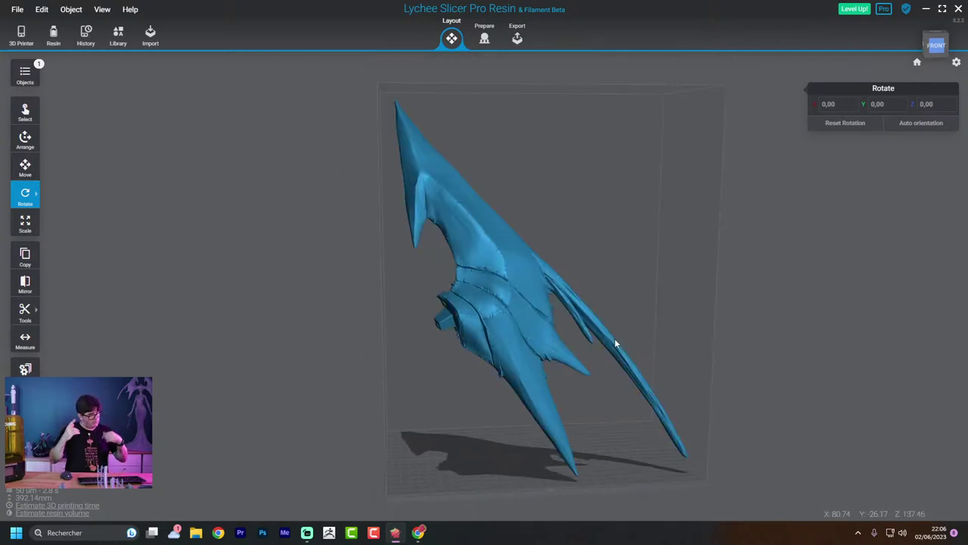
click(583, 366)
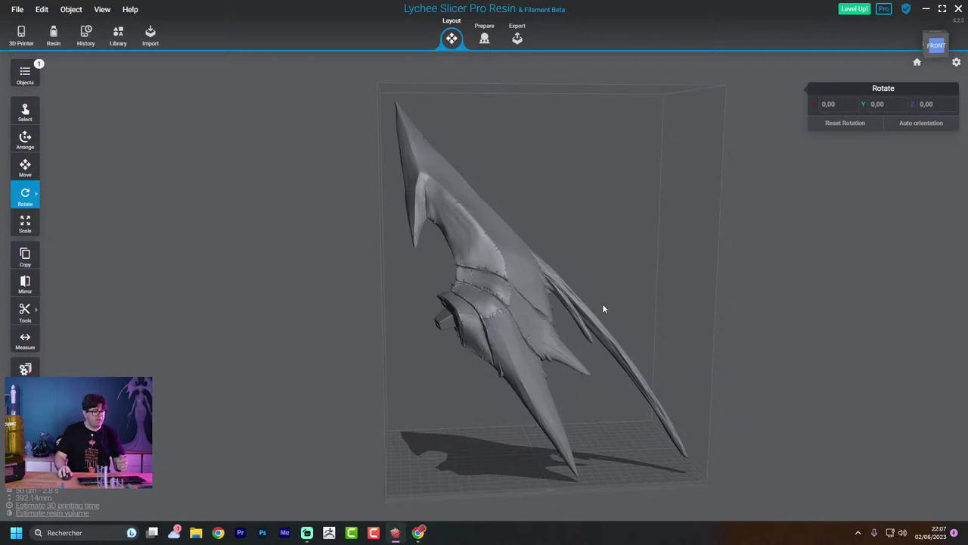
right_drag(603, 309, 659, 313)
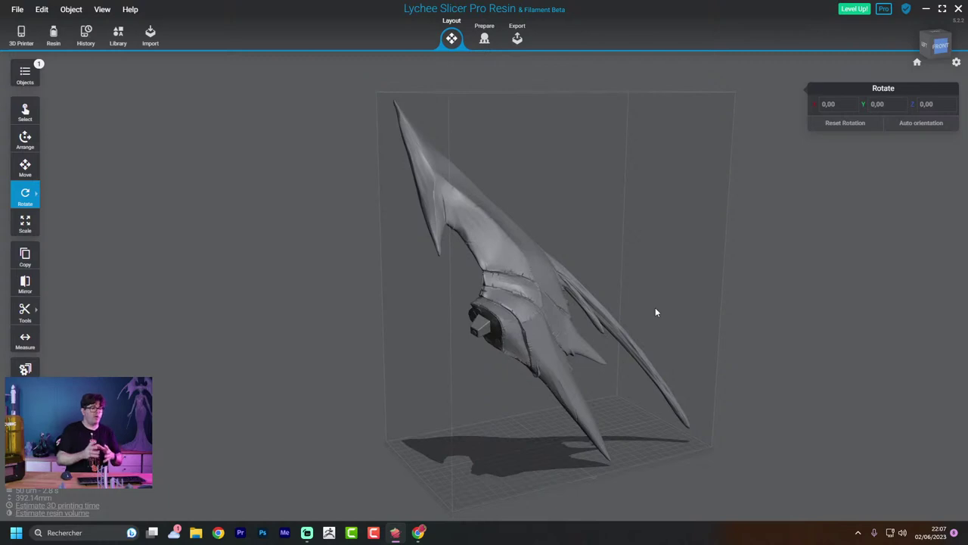
drag(670, 342, 598, 369)
scroll(598, 369, up, 2)
scroll(577, 177, up, 2)
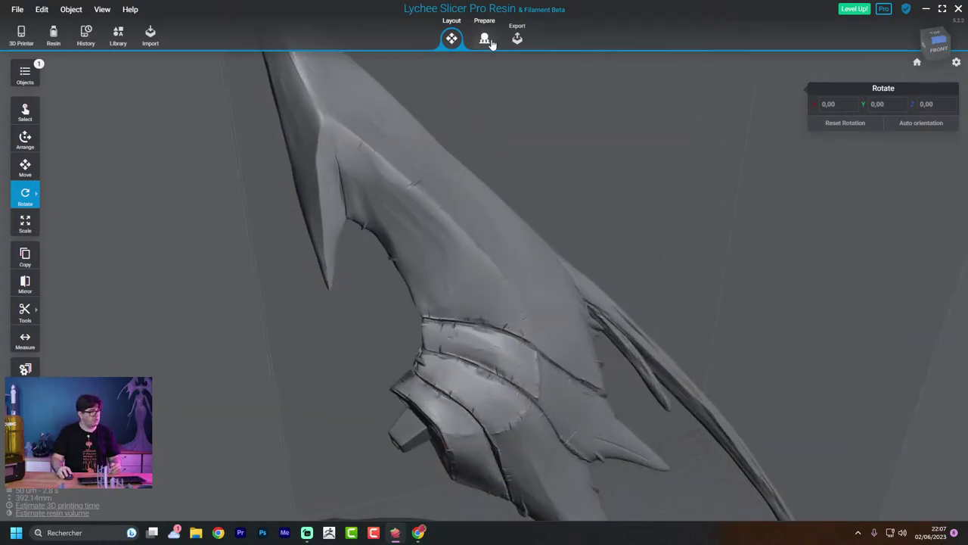
Switch to the Prepare stage and section the horn around mid-height with the layer preview to inspect its hollow interior
click(484, 38)
scroll(708, 327, down, 5)
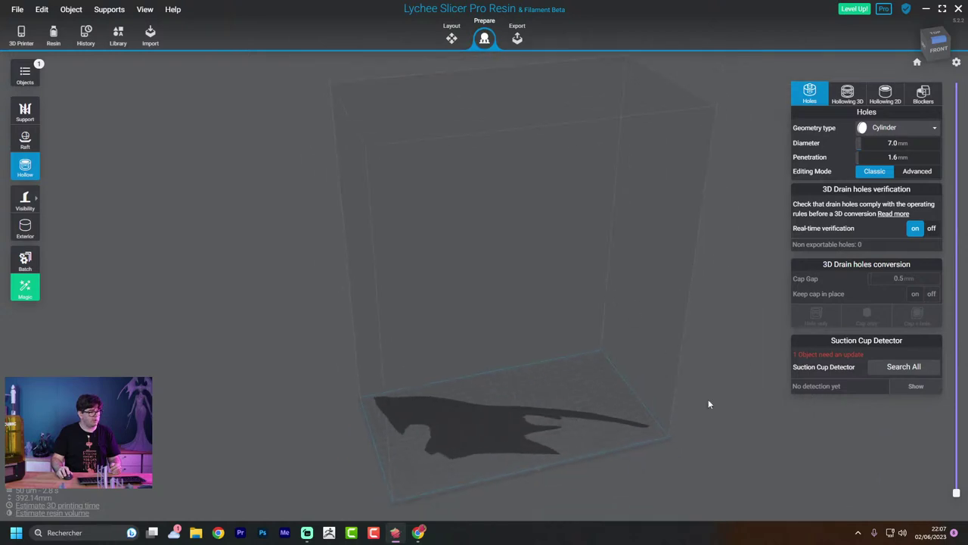
drag(957, 493, 947, 224)
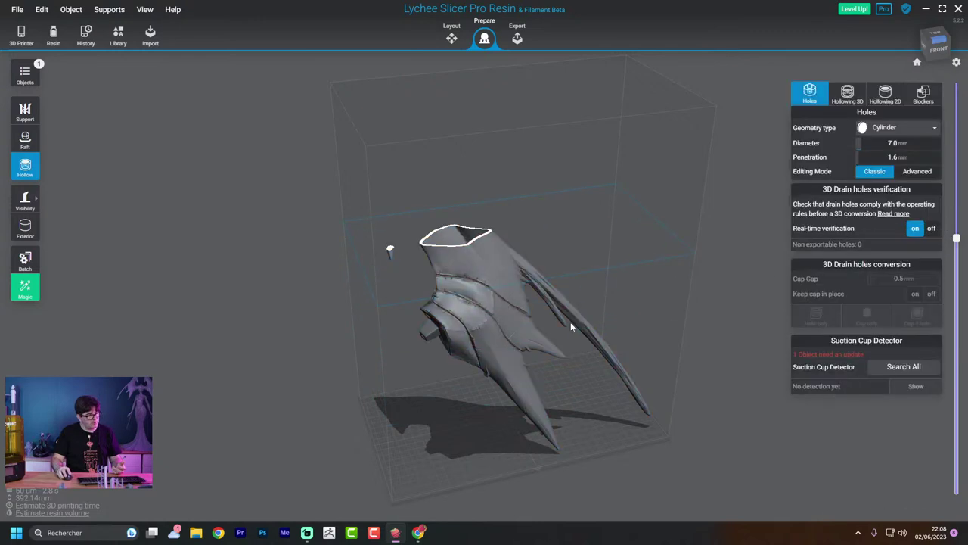
Turn on the wireframe display of the horn's hollowing blockers and return the layer preview to the full model
click(923, 95)
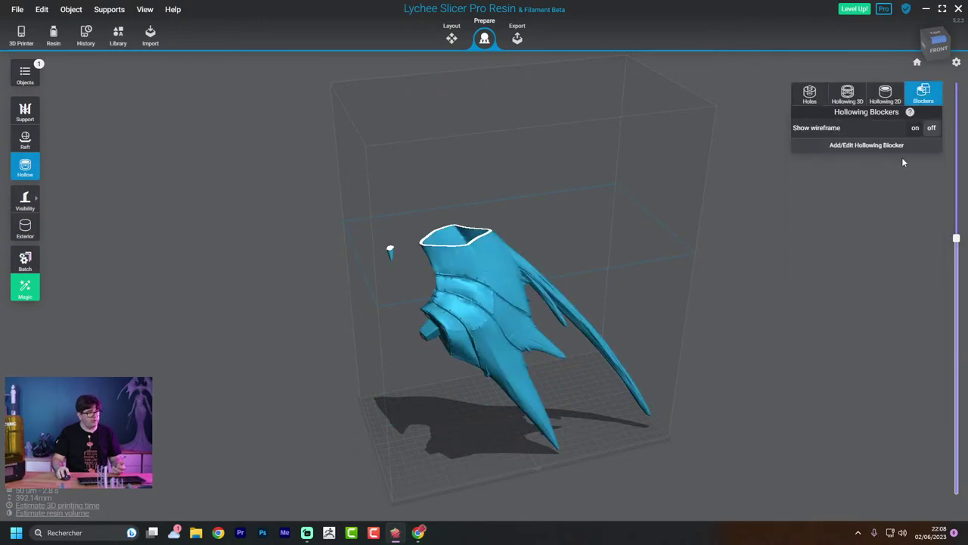
click(916, 128)
drag(767, 224, 635, 227)
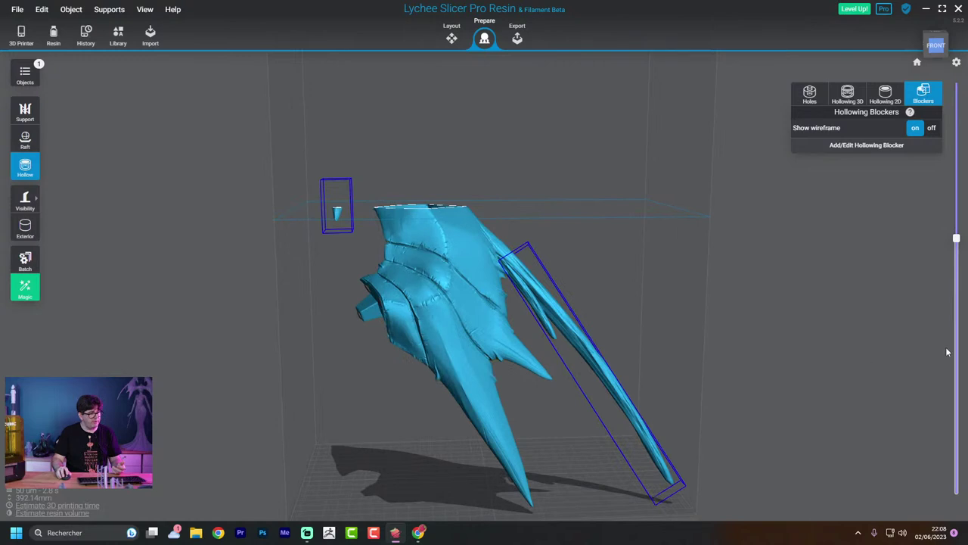
drag(955, 240, 956, 497)
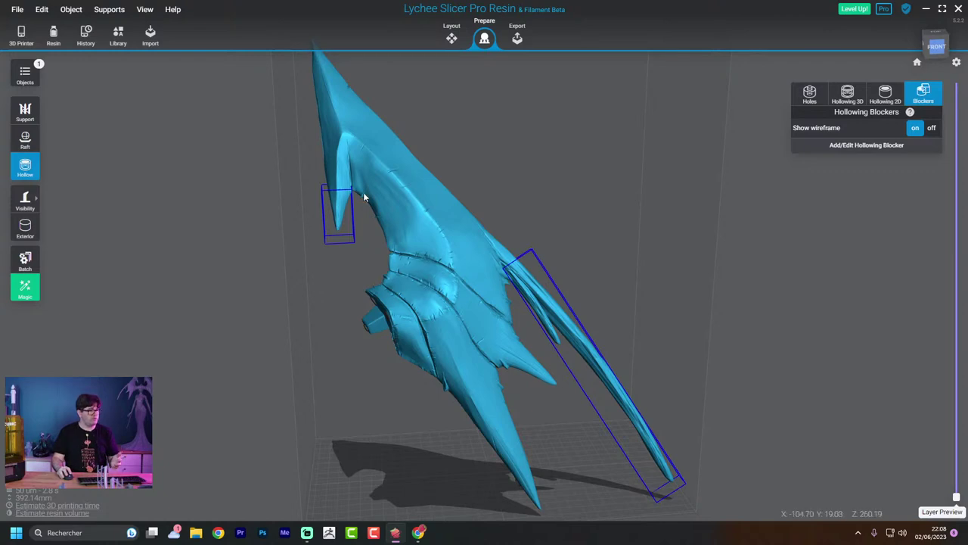
Examine the drain holes around the square peg on the horn's joint face from below
drag(430, 438, 661, 222)
scroll(616, 285, up, 5)
drag(624, 286, 628, 242)
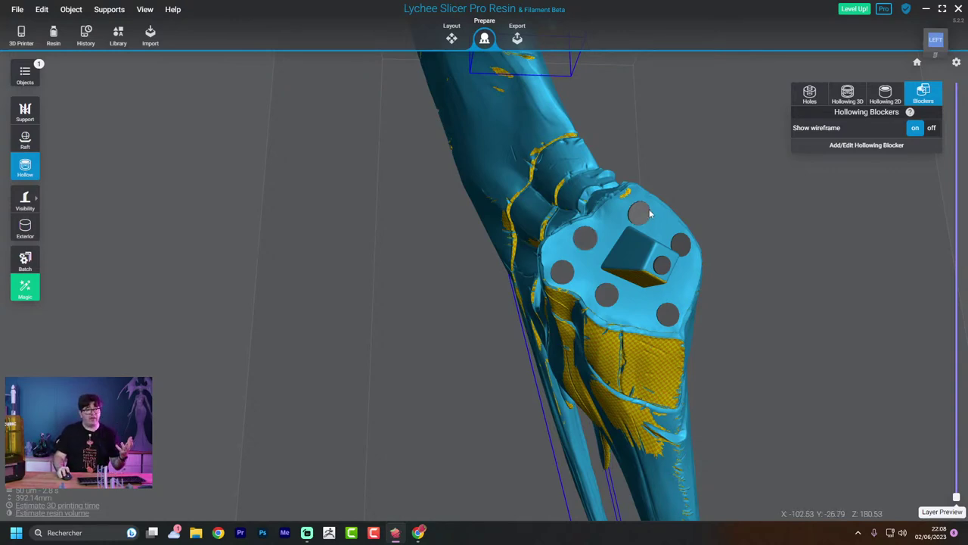
drag(568, 282, 709, 288)
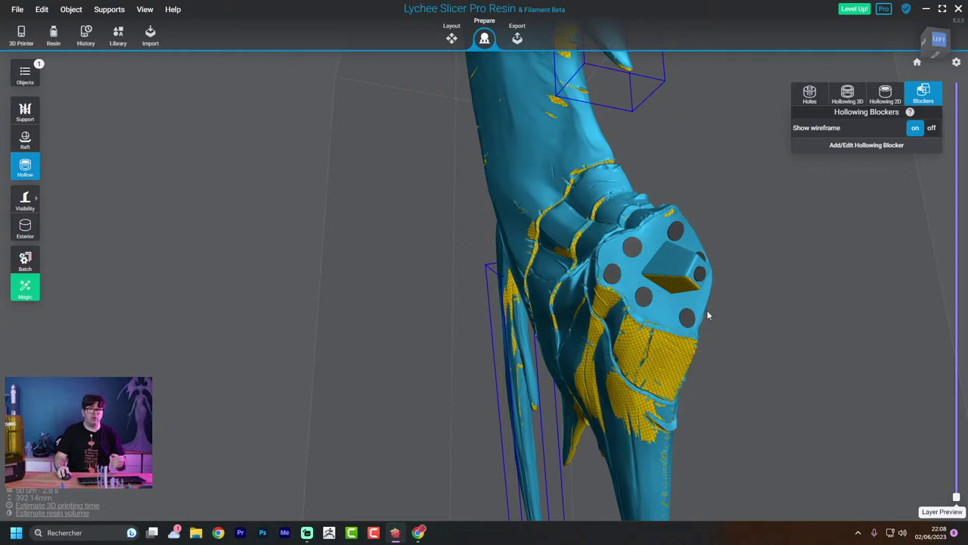
drag(642, 295, 629, 384)
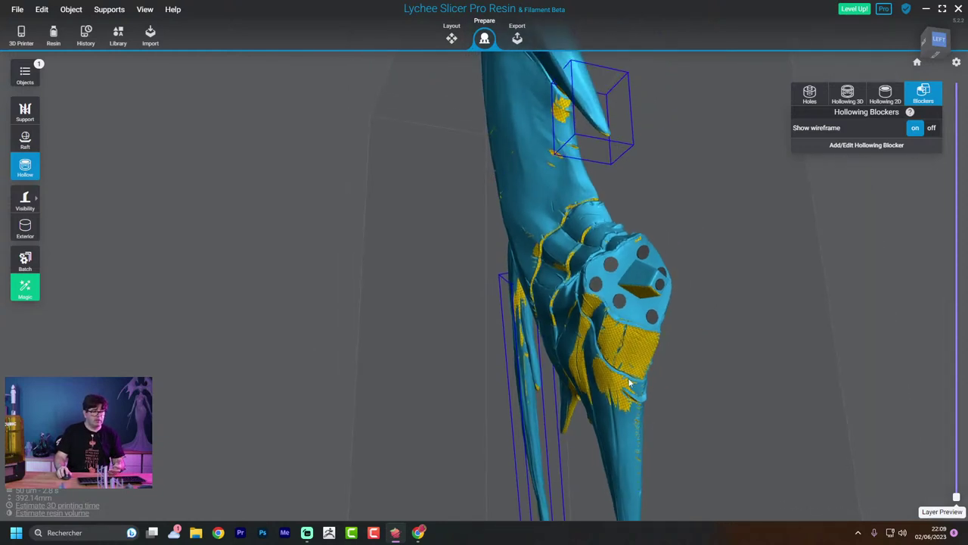
Open the drain hole settings and select the drain hole near the tip of the horn's long lower spike
drag(671, 485, 673, 424)
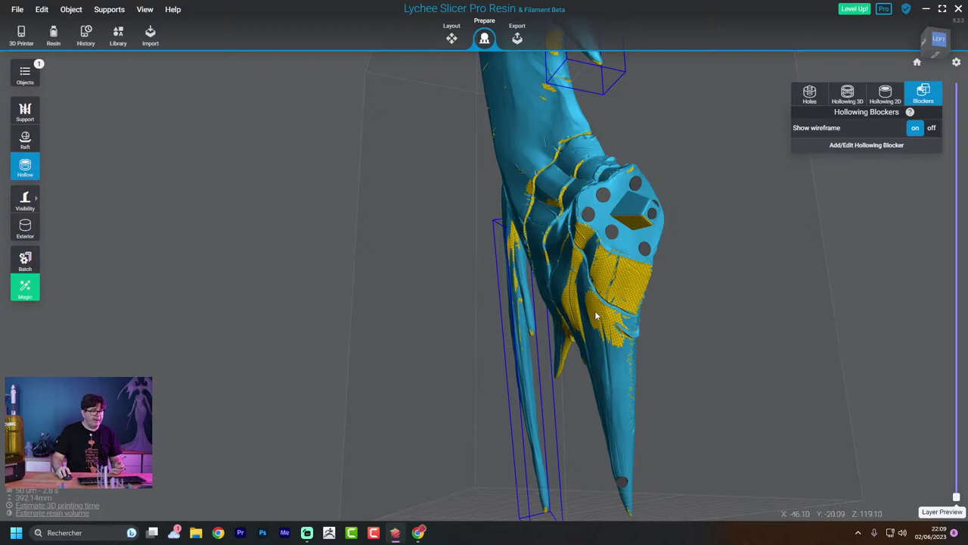
drag(594, 313, 687, 309)
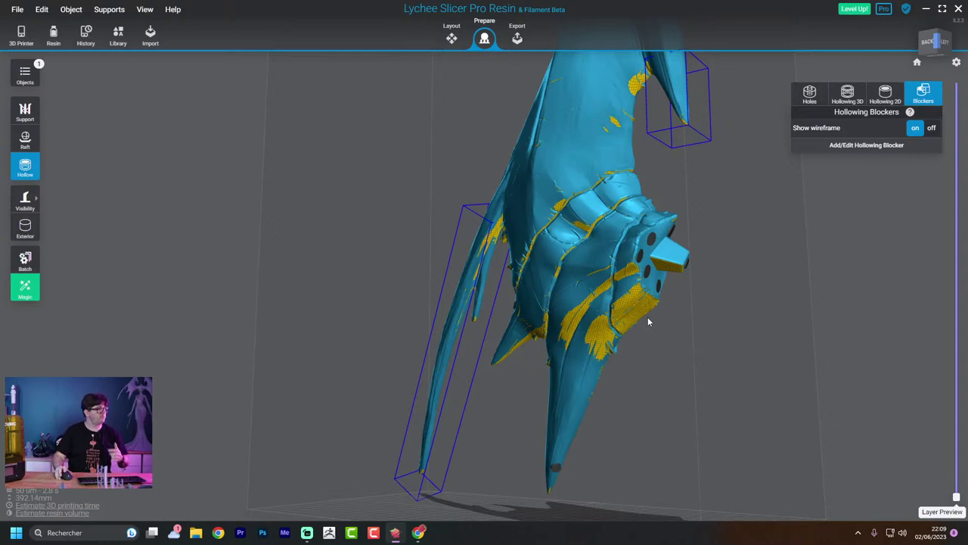
drag(798, 300, 565, 378)
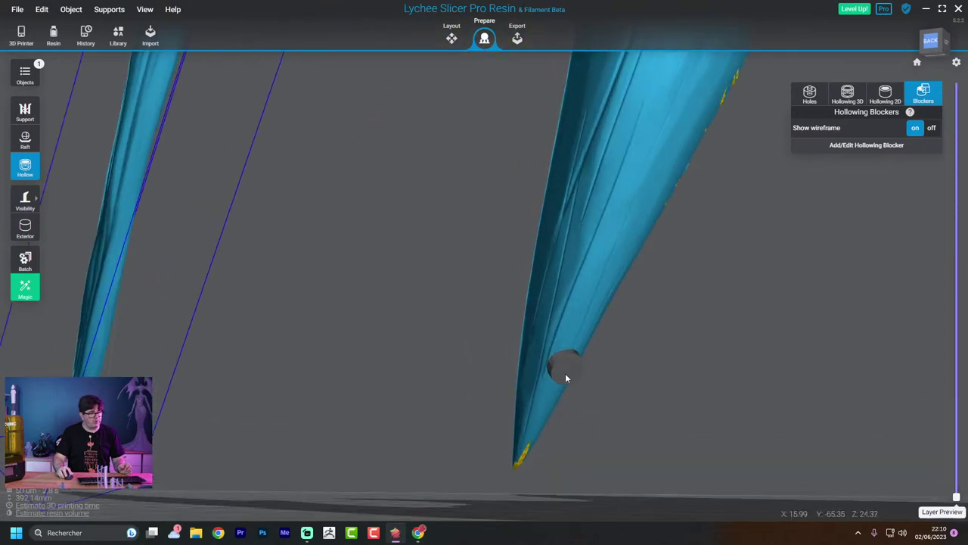
click(566, 378)
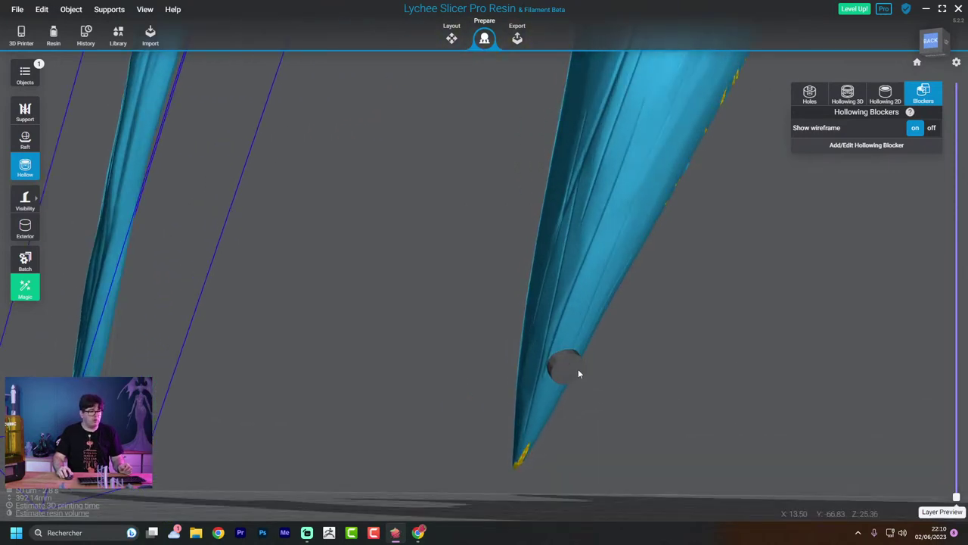
click(810, 94)
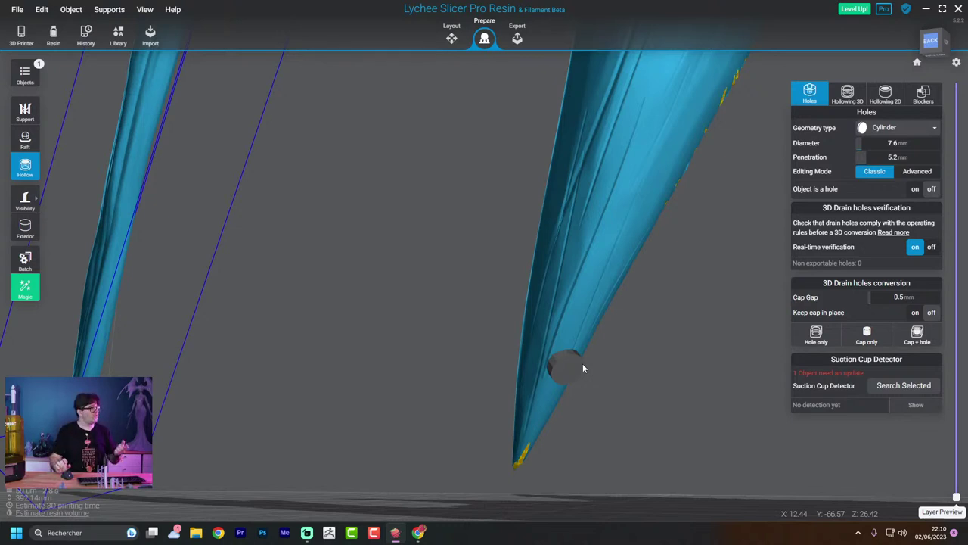
click(582, 364)
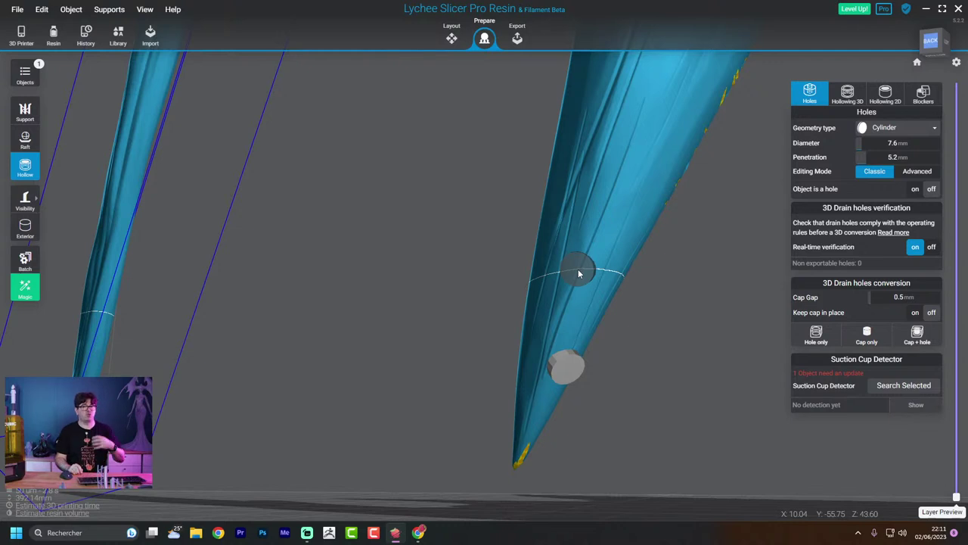
Remove the drain hole near the spike's tip and run the suction cup detection on the selected horn
drag(601, 405, 681, 382)
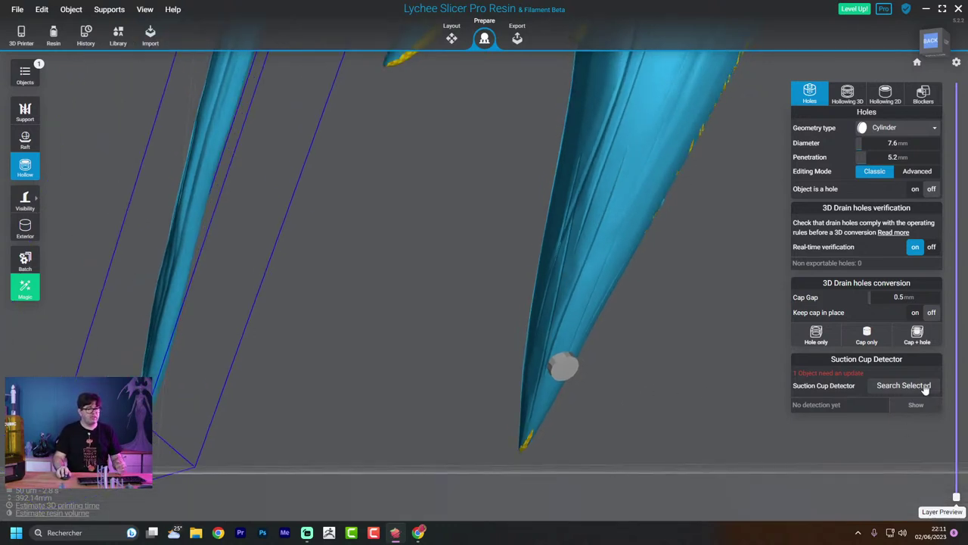
drag(763, 370, 523, 303)
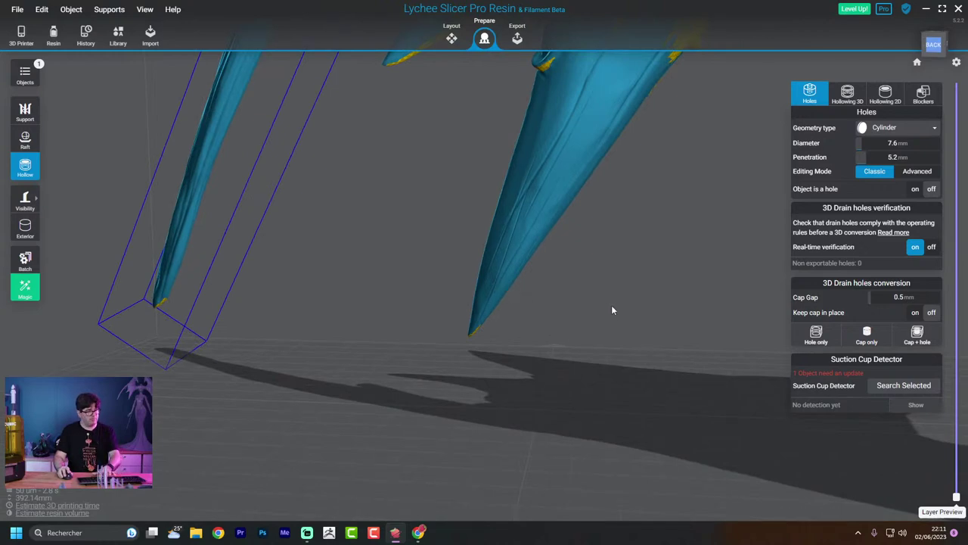
drag(627, 304, 605, 362)
click(904, 385)
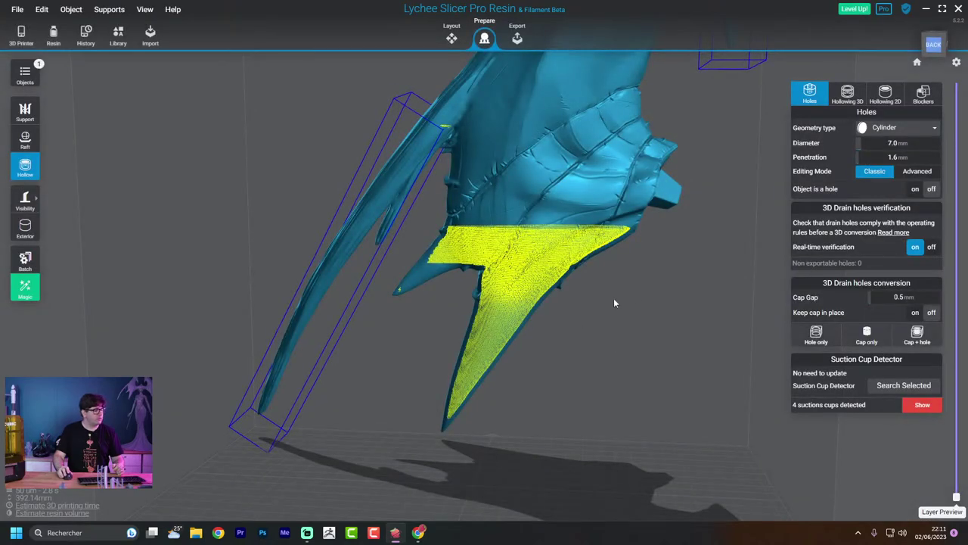
Examine the highlighted suction cup in the lower spike and section the horn at its upper edge with the layer preview
drag(614, 302, 553, 291)
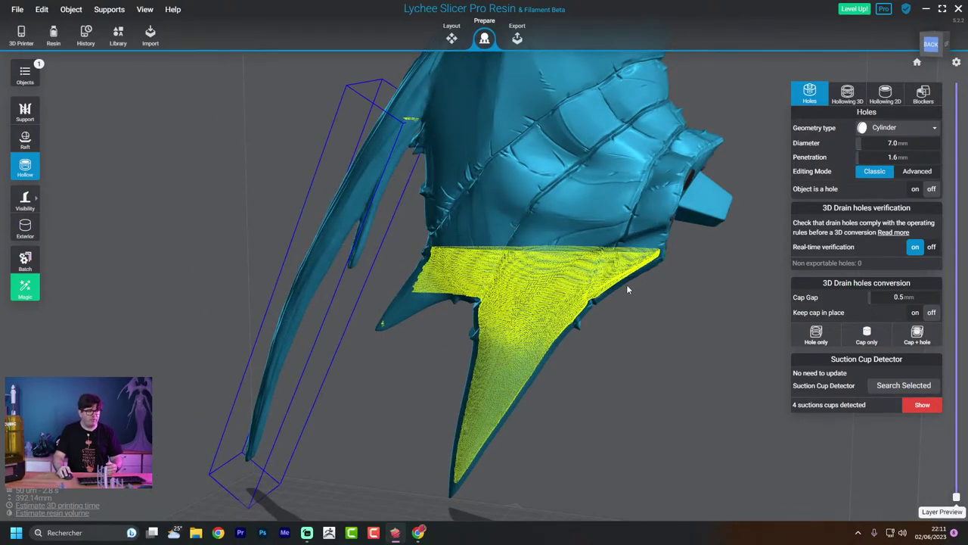
drag(645, 354, 674, 352)
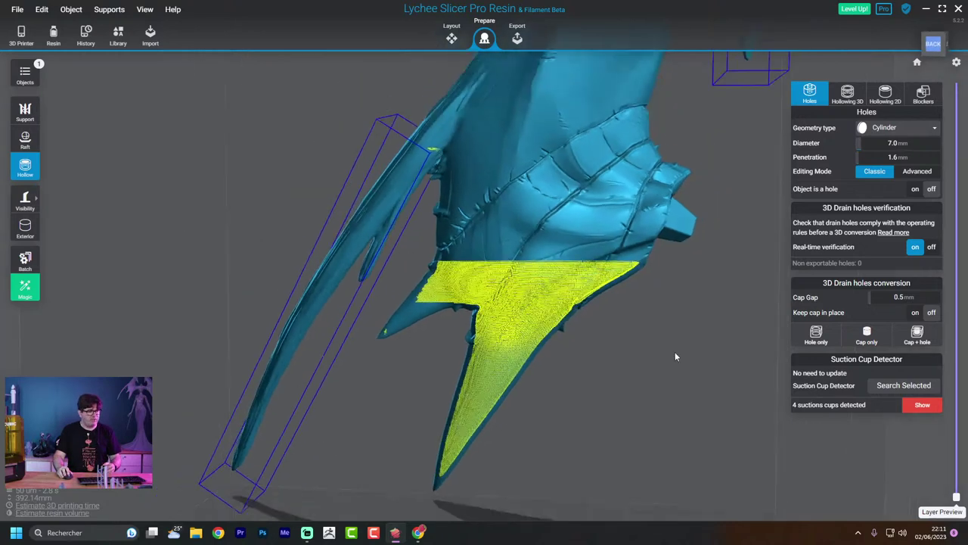
drag(957, 499, 954, 348)
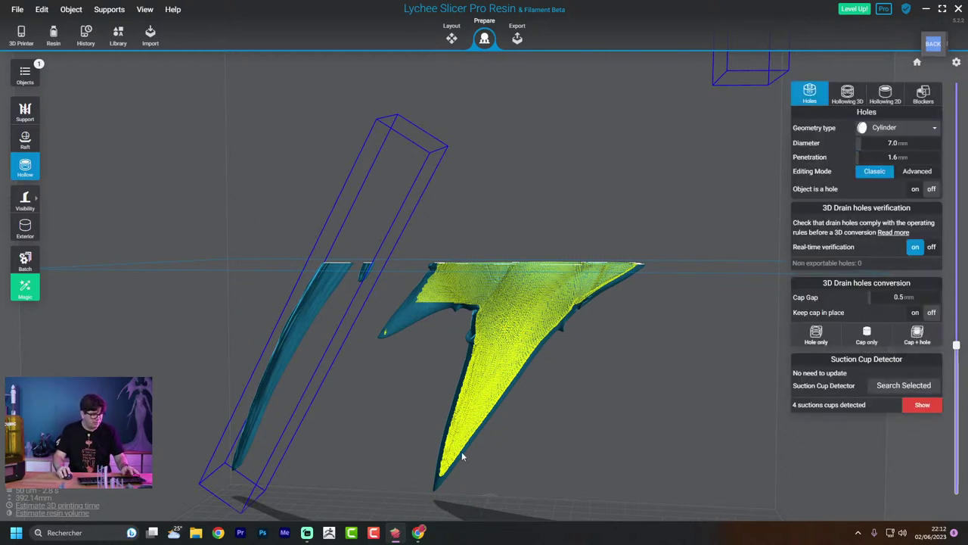
Restore the drain hole near the spike's tip and rerun the suction cup detection on the horn
mouse_move(462, 452)
mouse_down()
mouse_move(572, 449)
mouse_move(551, 447)
mouse_move(575, 480)
mouse_move(598, 459)
mouse_move(689, 432)
mouse_up()
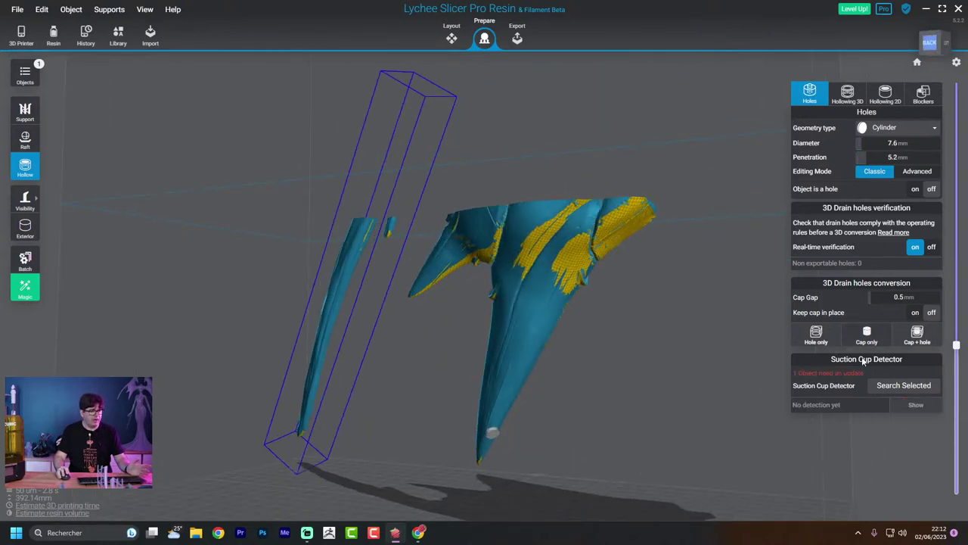
drag(587, 373, 889, 393)
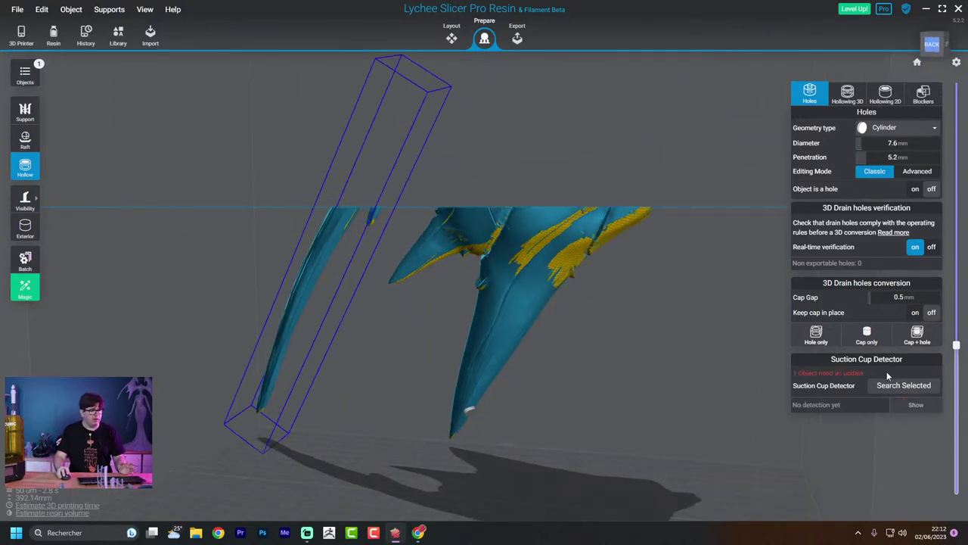
click(883, 387)
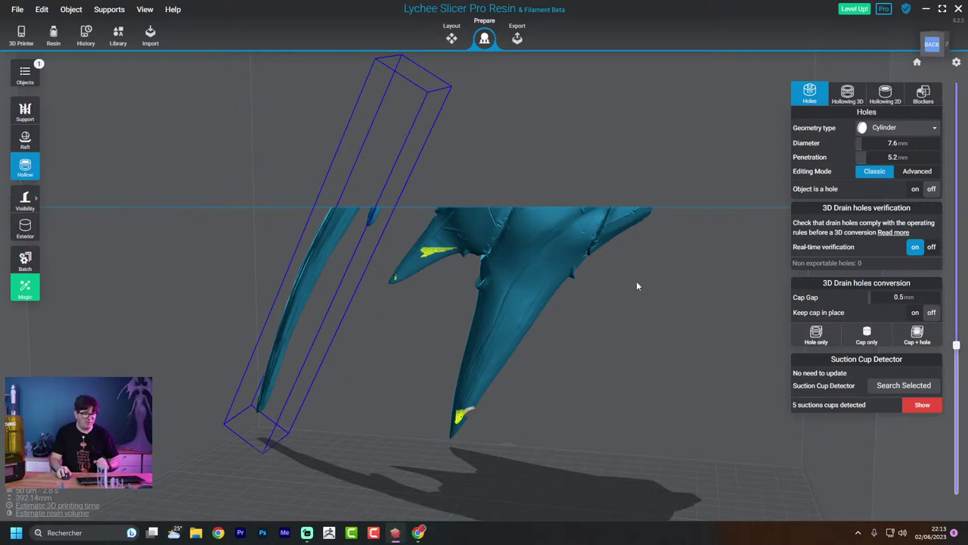
Inspect the detected suction cups in the sectioned horn, return the layer preview to the full model and show the detection results
drag(643, 300, 418, 240)
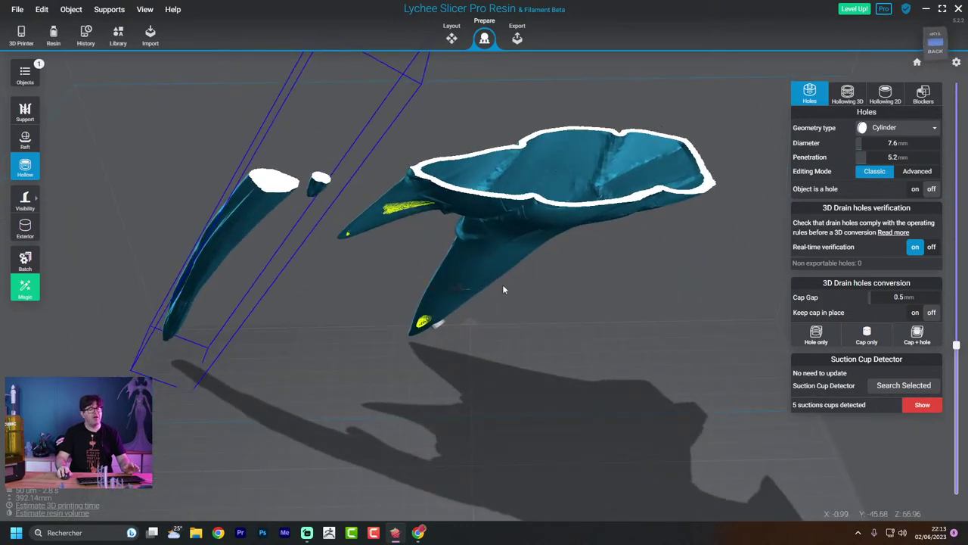
drag(600, 300, 636, 325)
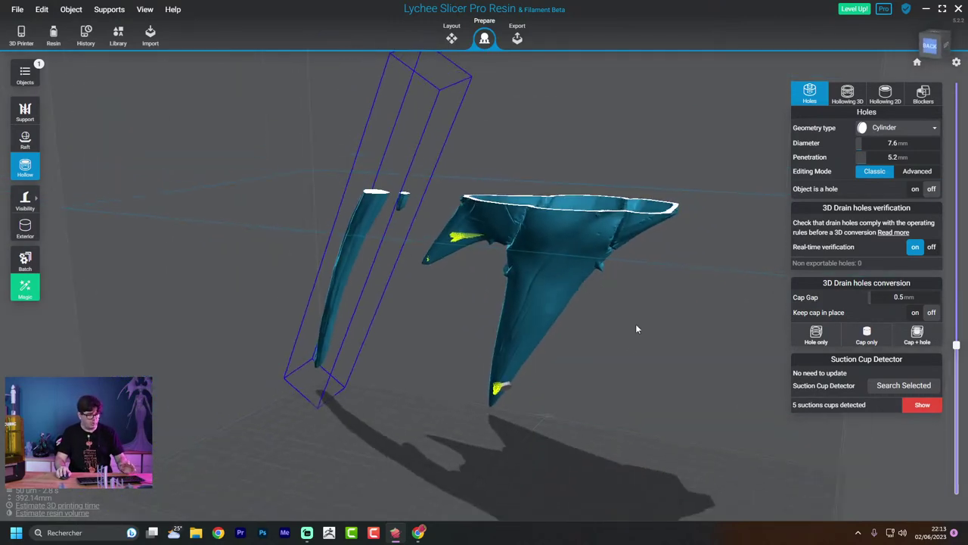
drag(959, 346, 957, 484)
scroll(548, 401, up, 5)
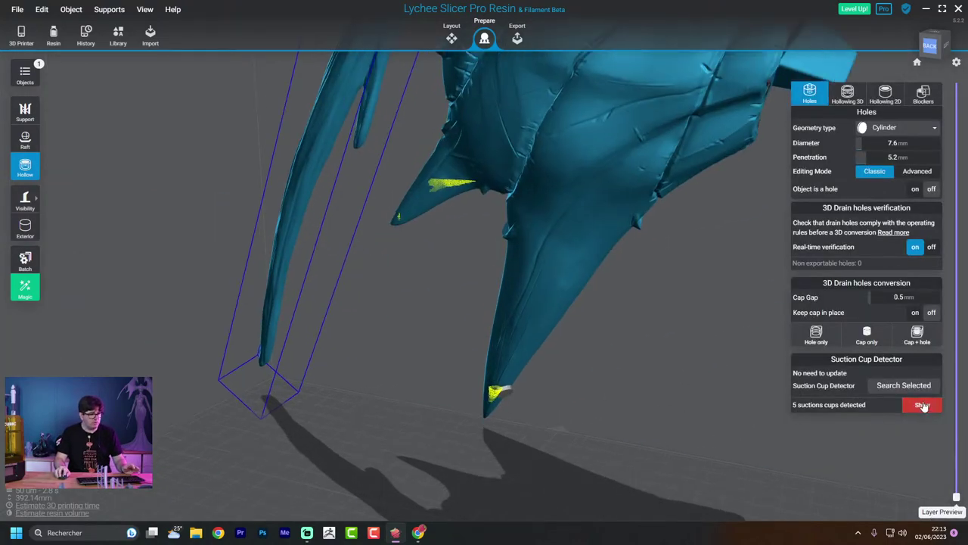
click(924, 406)
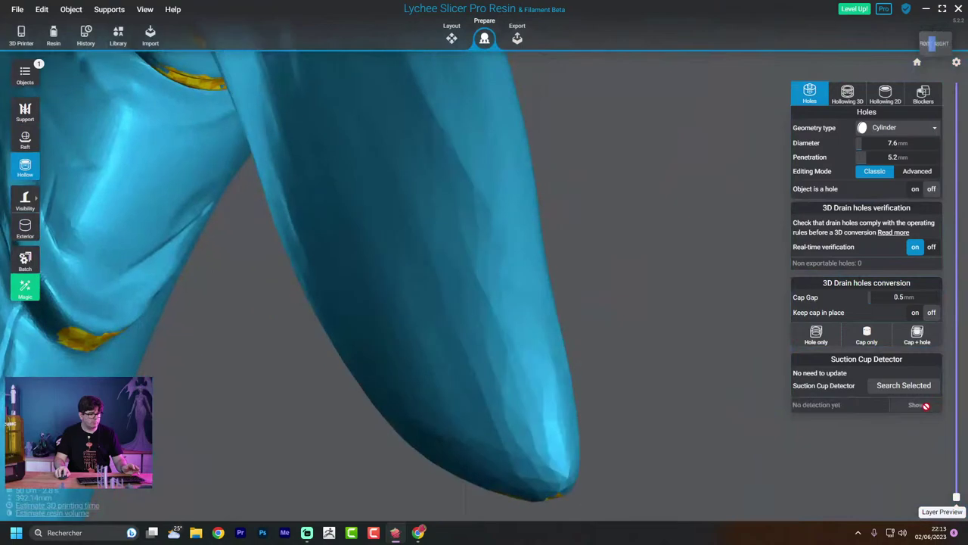
click(934, 406)
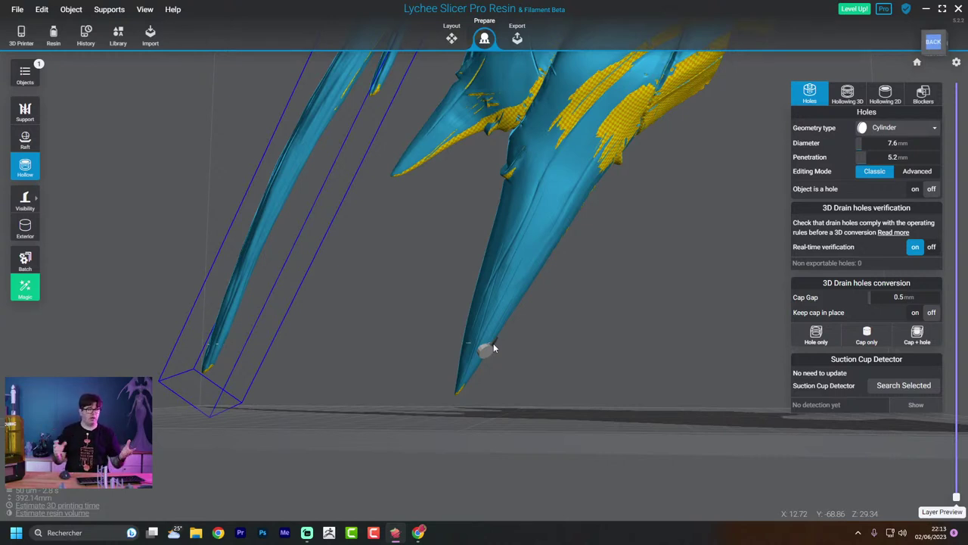
Select the drain hole near the spike's tip and create only its cap, using a 0.5 mm cap gap
click(494, 347)
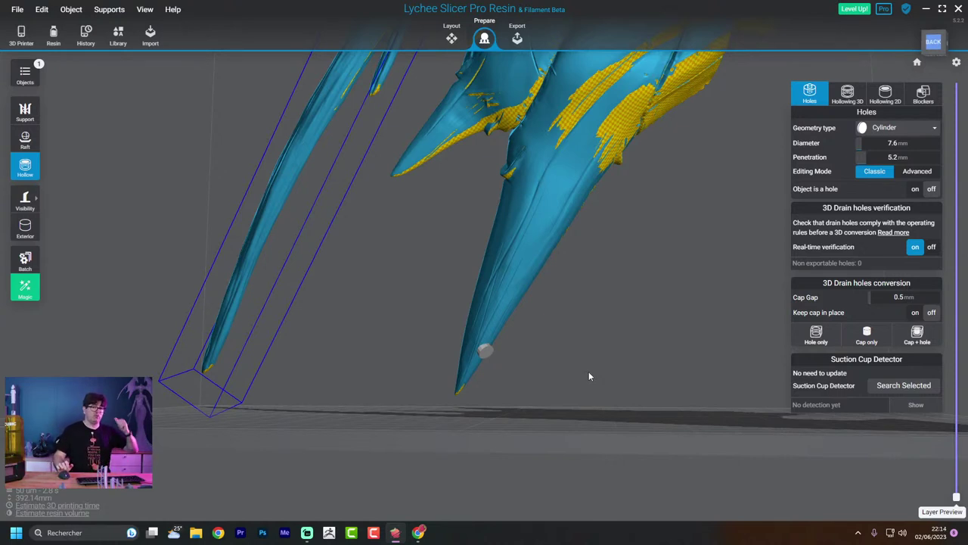
drag(590, 376, 746, 341)
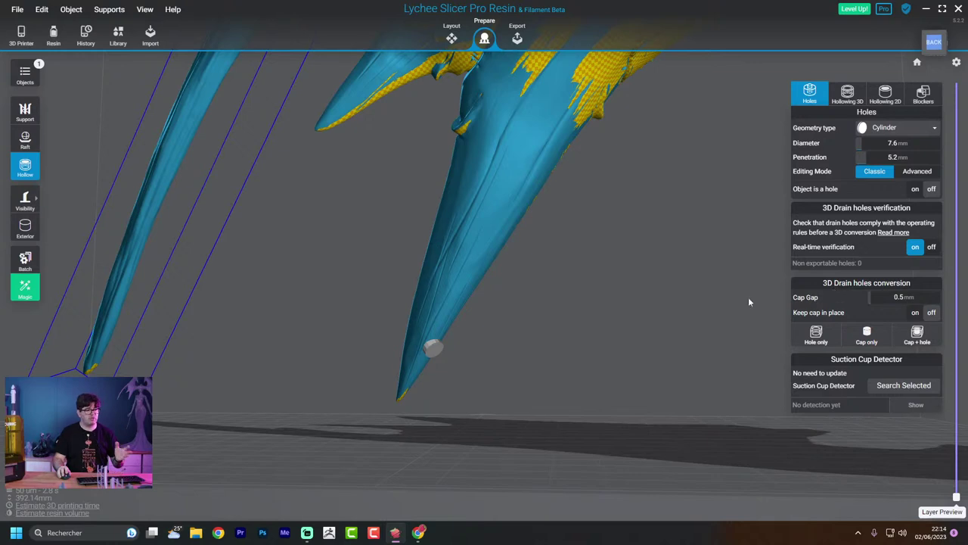
click(551, 294)
right_drag(602, 378, 523, 369)
scroll(523, 369, up, 10)
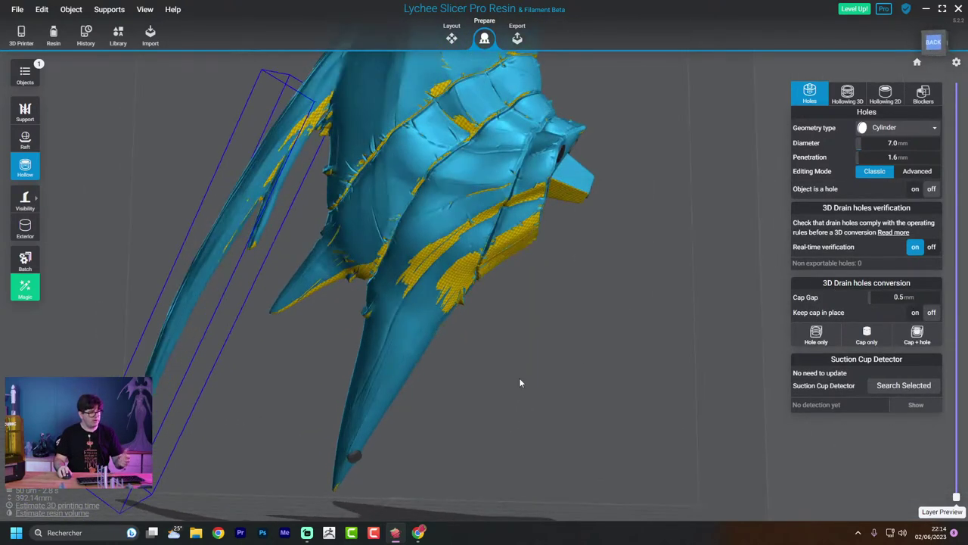
click(428, 337)
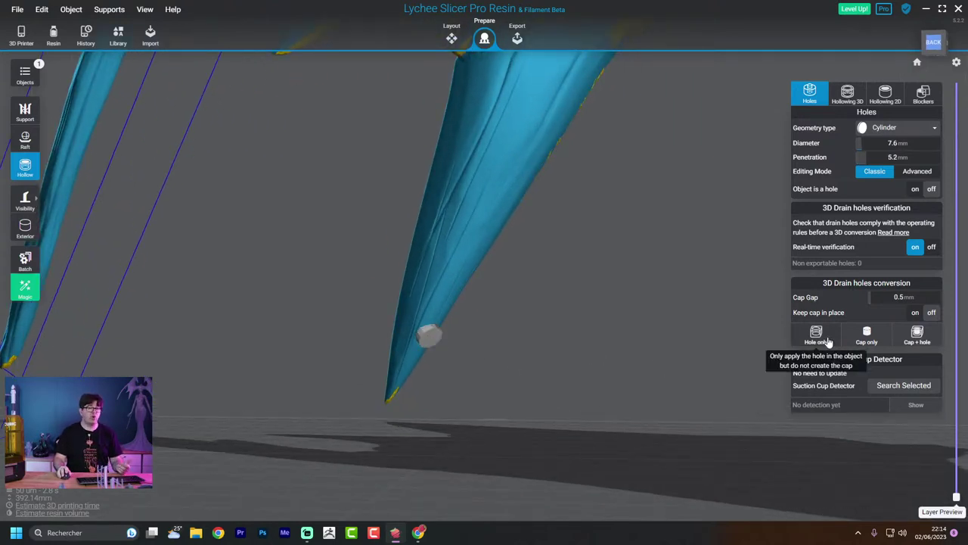
click(868, 335)
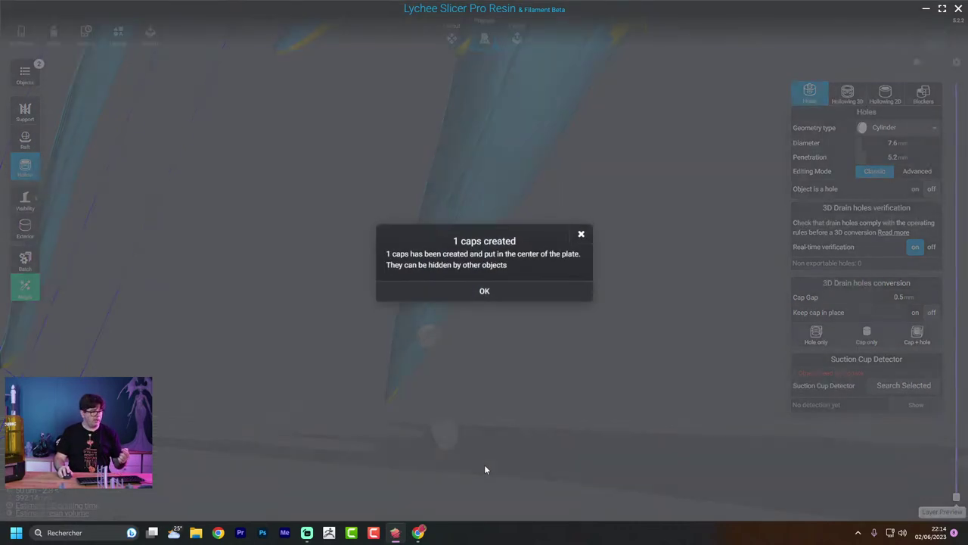
click(497, 298)
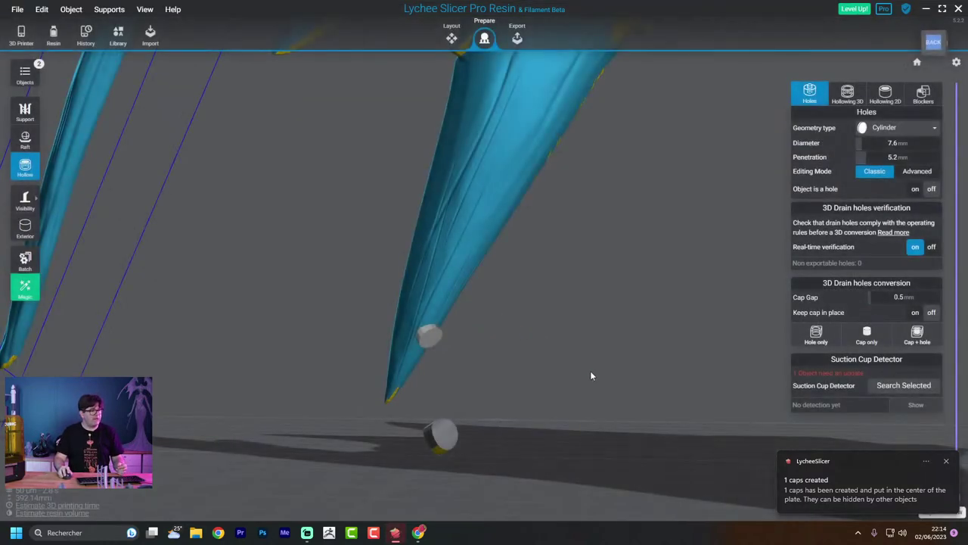
Select the created cap on the build plate, rotate it in the Layout stage and delete it
drag(592, 376, 399, 450)
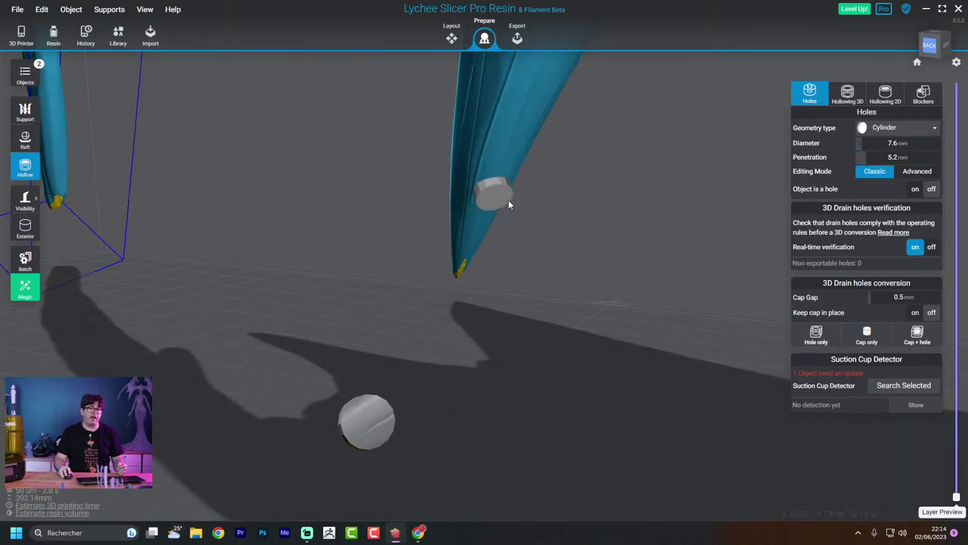
click(371, 421)
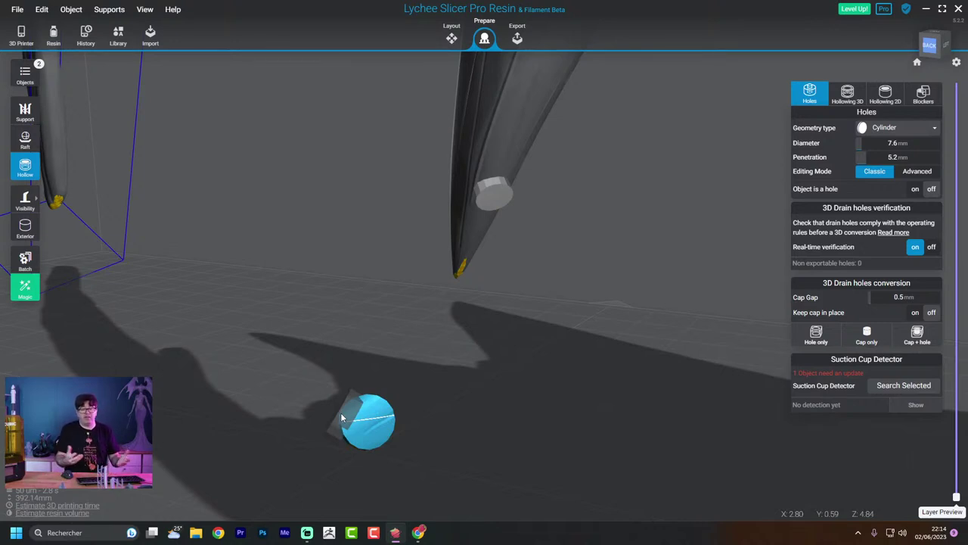
click(452, 37)
drag(386, 394, 428, 399)
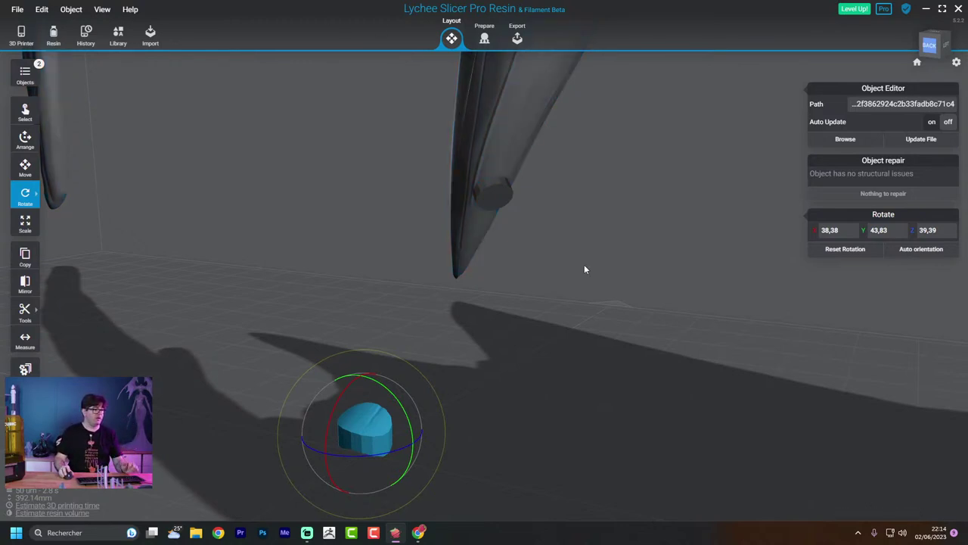
key(Delete)
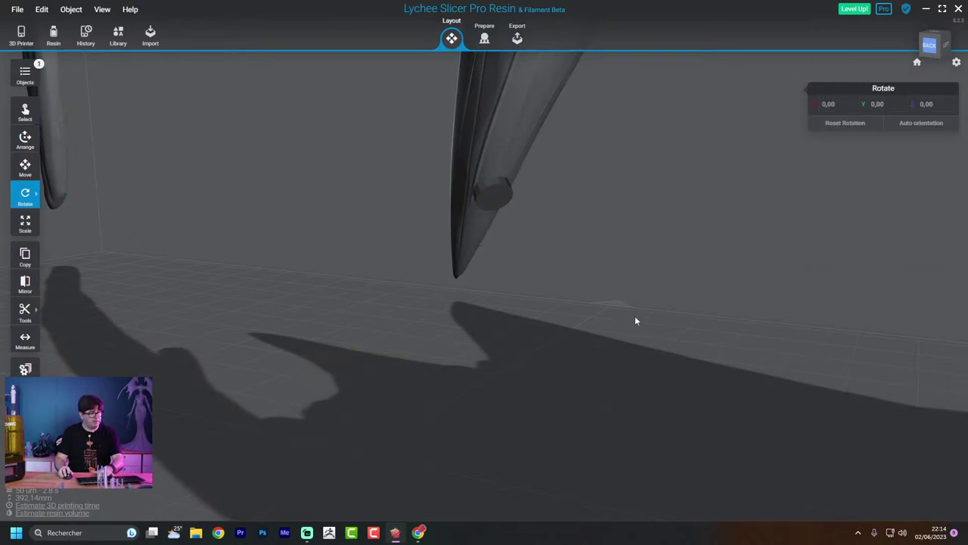
Select the horn again and return to the Prepare stage to review the drain holes at its tip and joint face
click(501, 136)
middle_drag(568, 247, 584, 367)
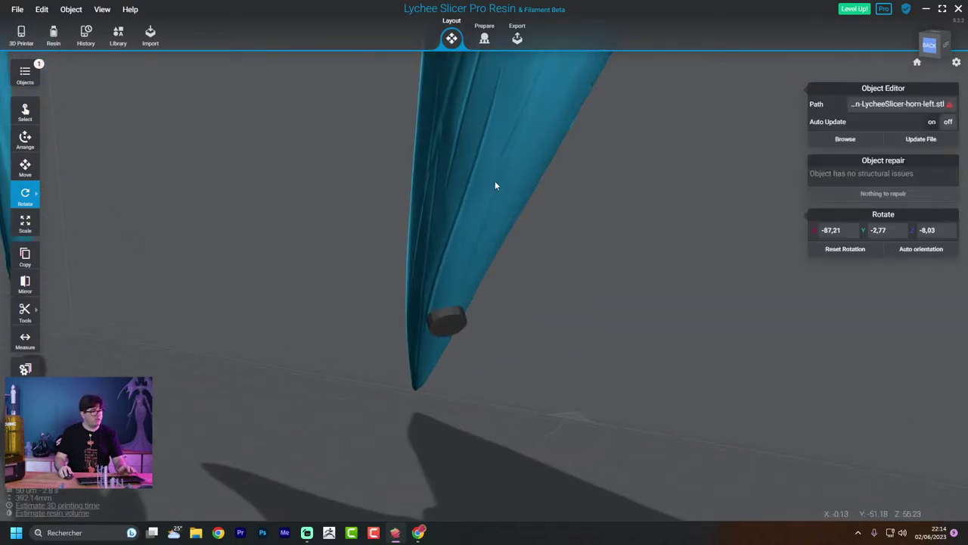
click(486, 41)
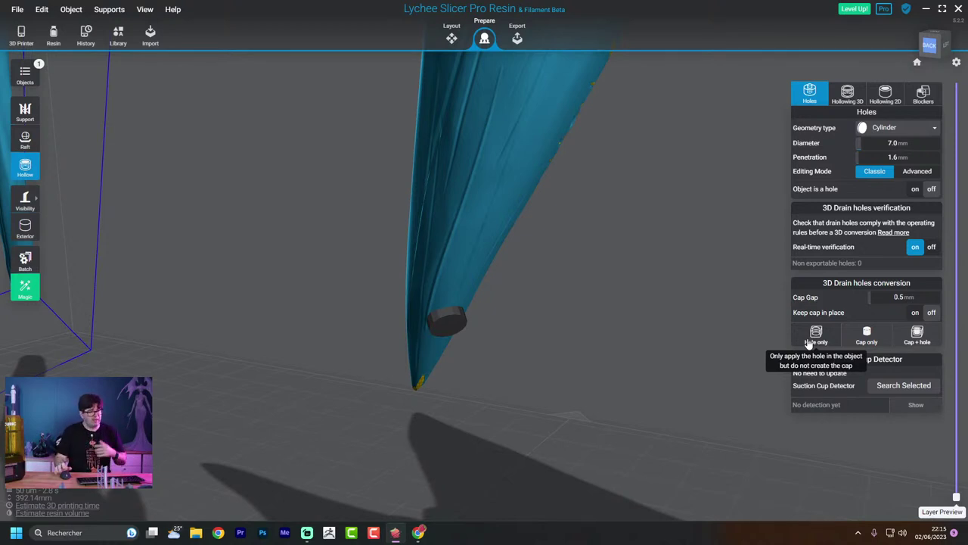
drag(661, 348, 557, 404)
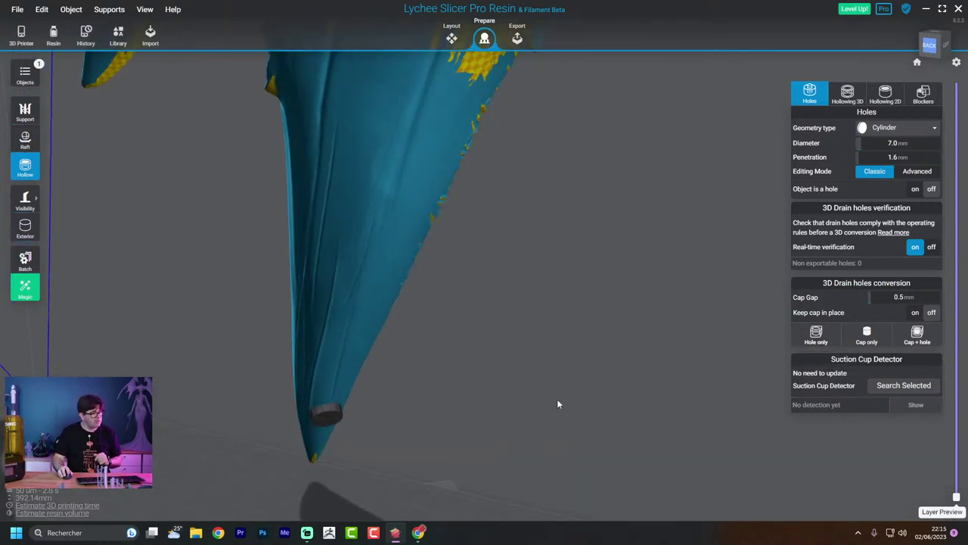
scroll(555, 402, down, 3)
click(559, 342)
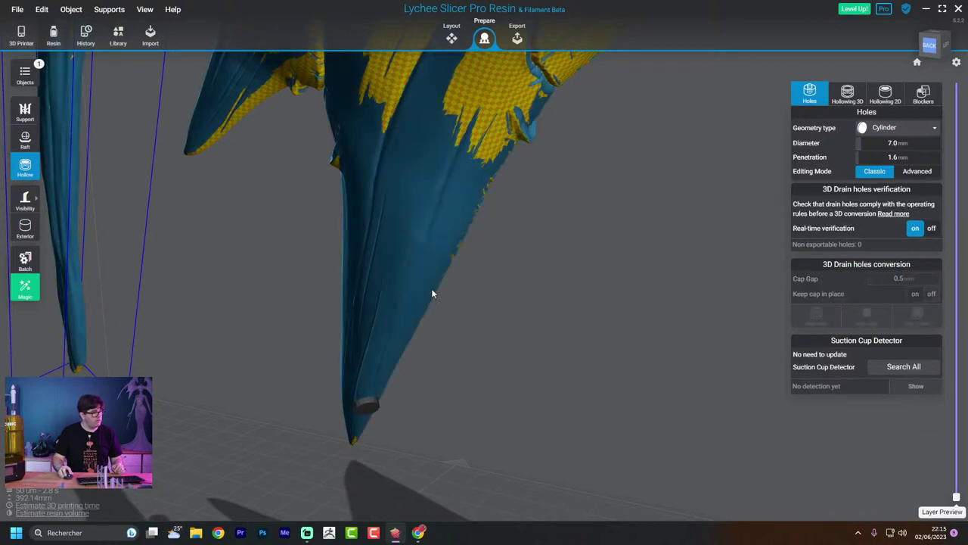
click(432, 293)
drag(656, 357, 660, 332)
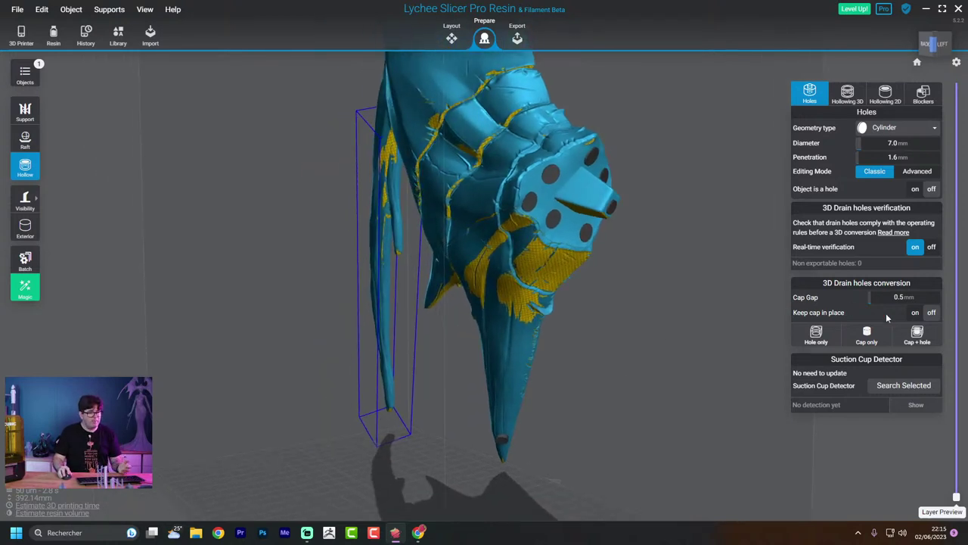
Turn on keeping caps in place, then create both caps and holes for all of the horn's drain holes
click(915, 312)
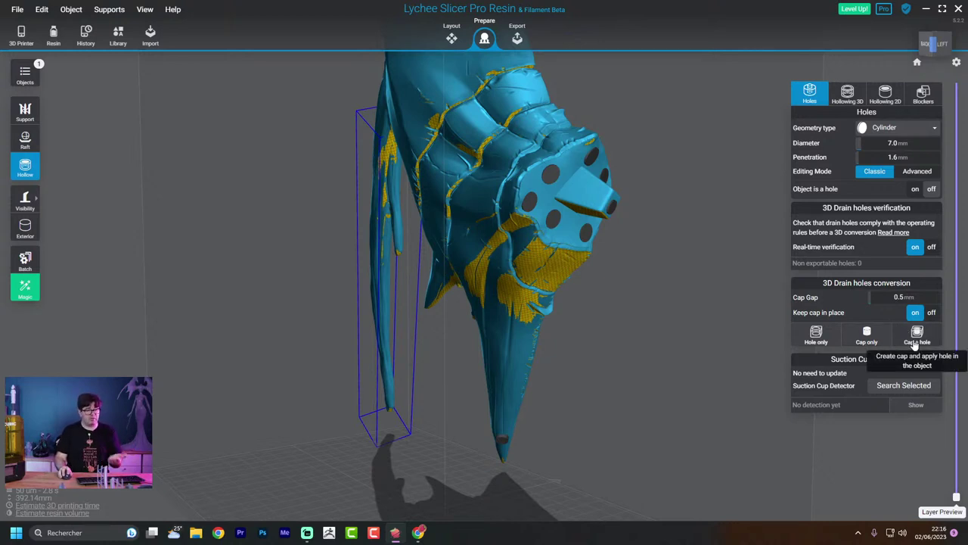
click(919, 336)
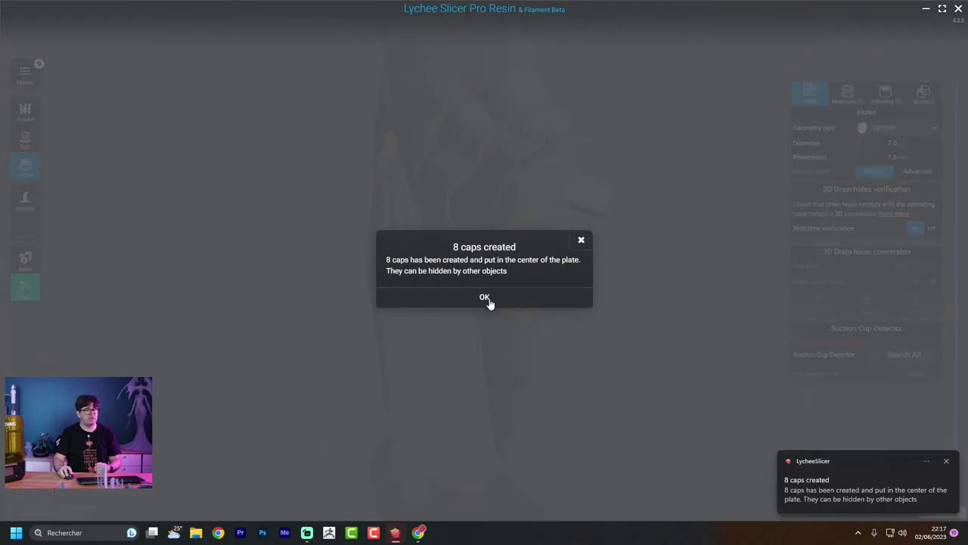
click(488, 299)
Inspect how the created caps sit in the drain holes on the joint face and near the spike's tip
drag(609, 325, 572, 261)
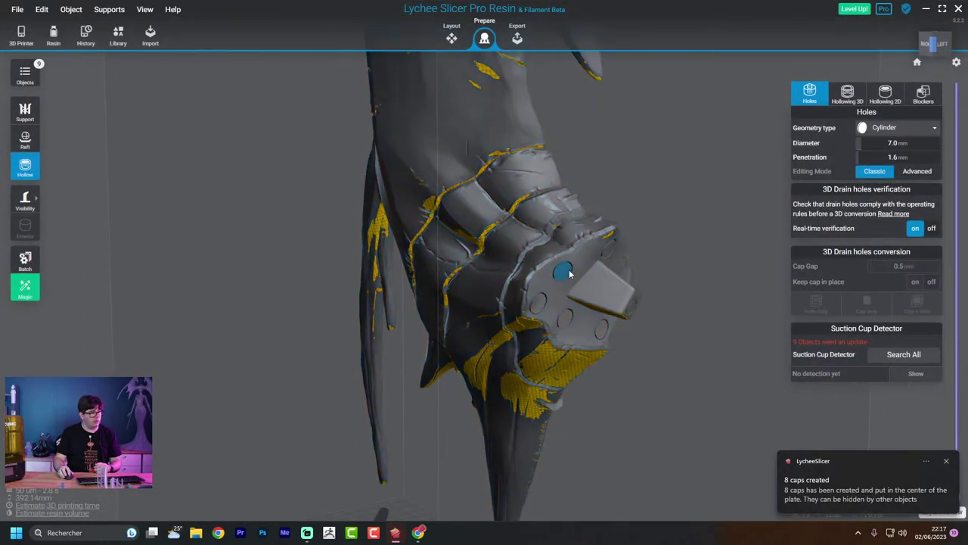
click(566, 281)
scroll(566, 280, up, 5)
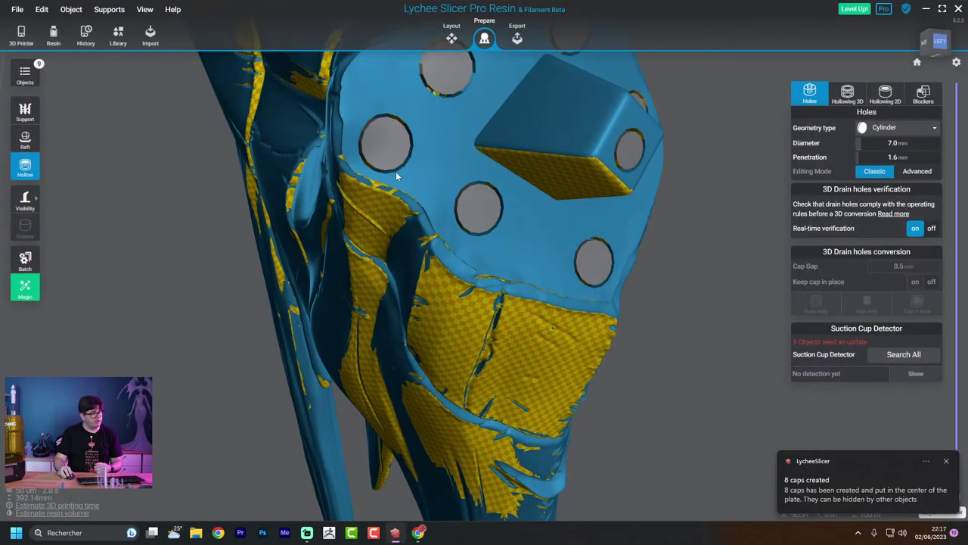
scroll(387, 168, up, 5)
scroll(309, 125, down, 5)
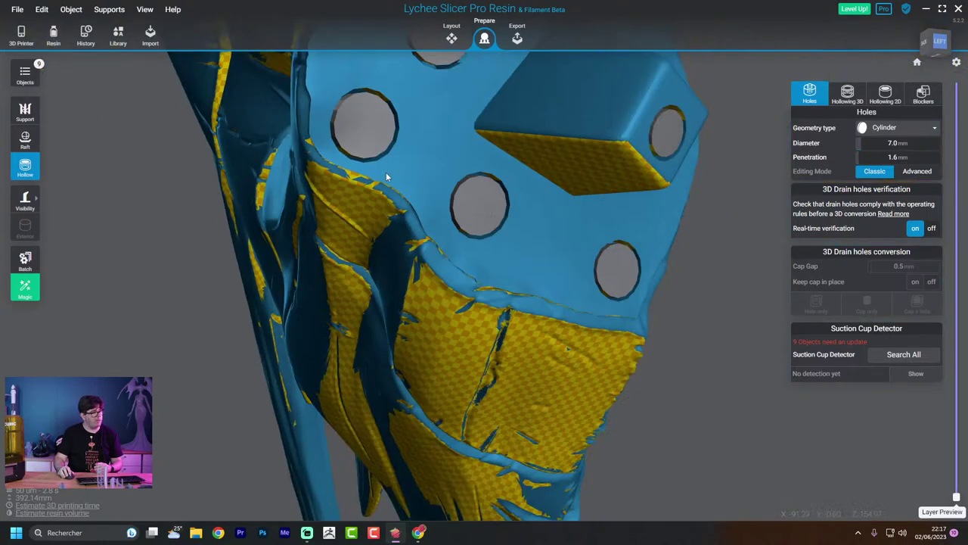
drag(386, 171, 595, 426)
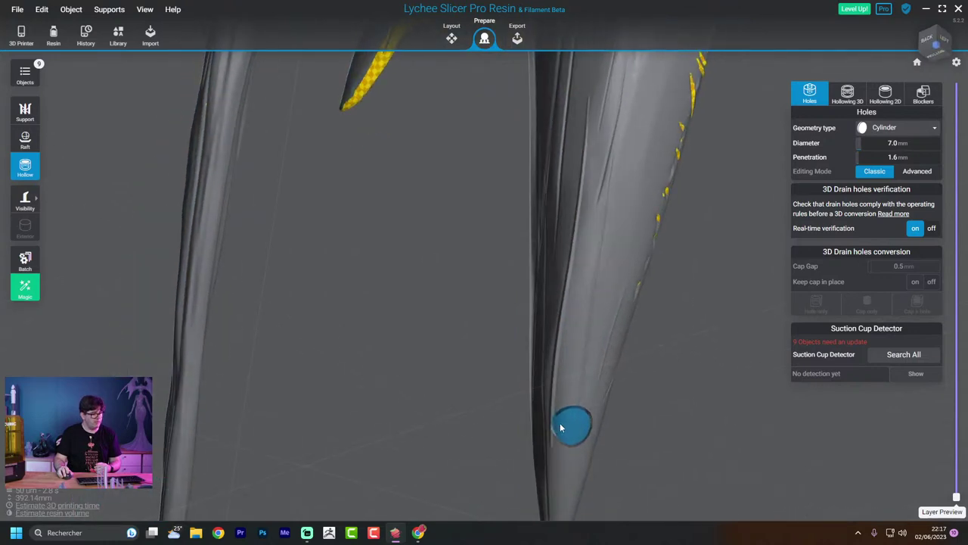
scroll(559, 423, down, 6)
In the Layout stage, move one joint-face cap out of its hole along X, then undo the cap and hole creation
click(452, 37)
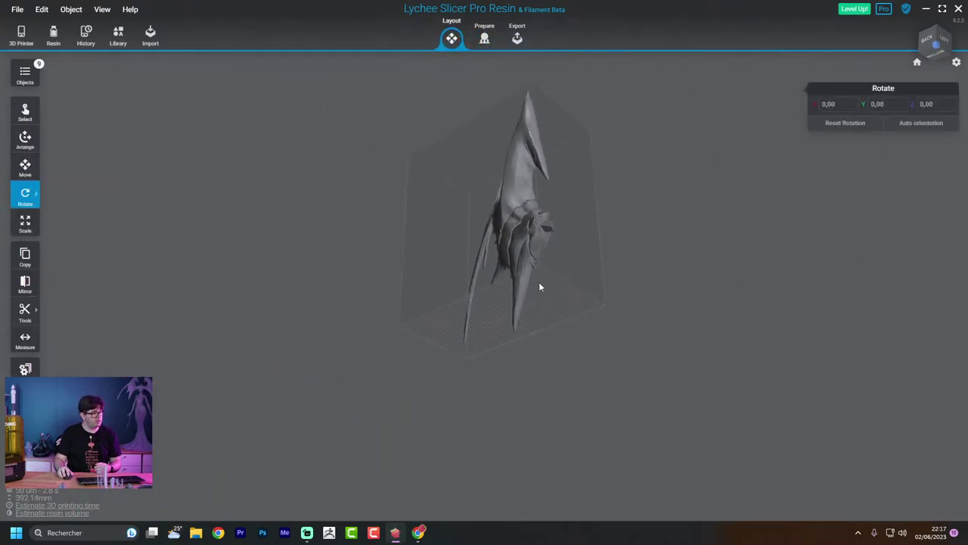
click(547, 273)
scroll(522, 250, up, 8)
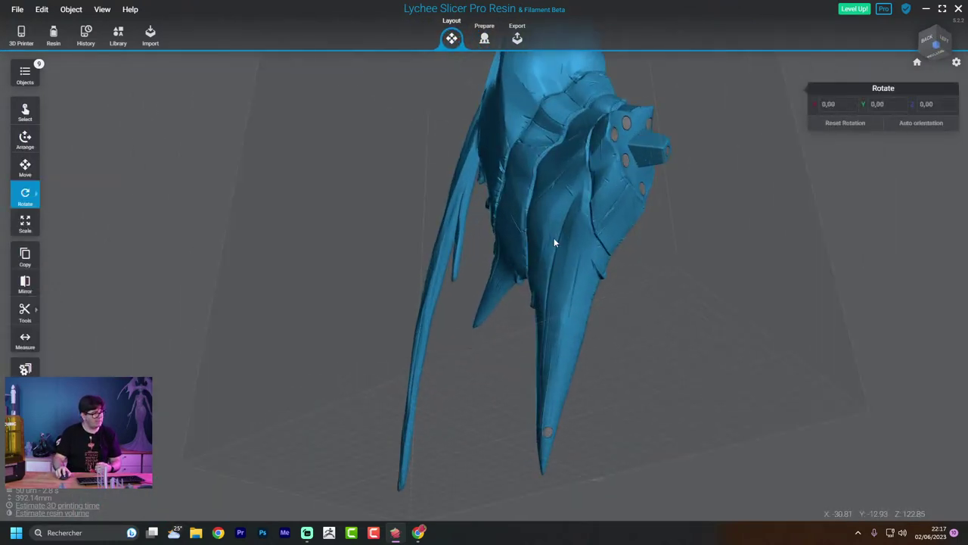
scroll(605, 262, up, 2)
click(589, 226)
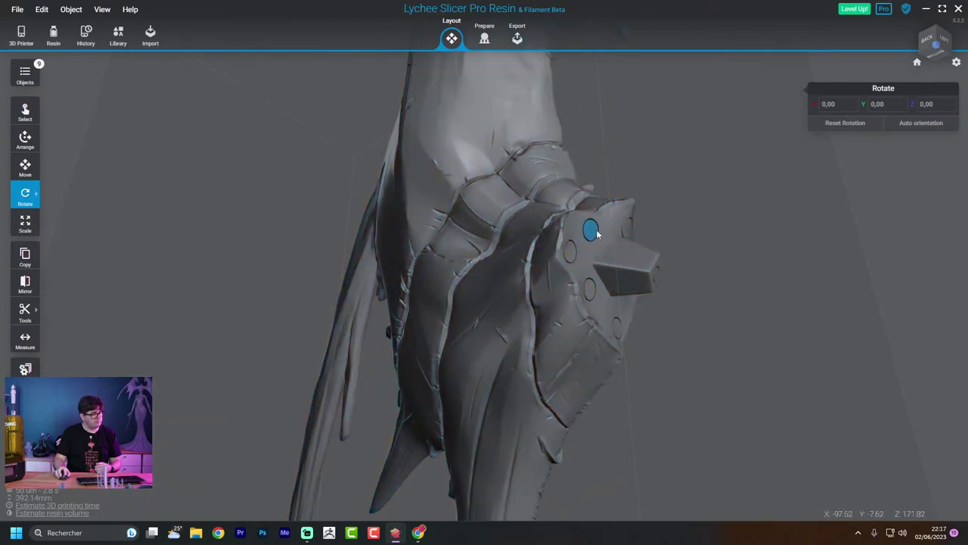
scroll(608, 243, up, 4)
click(628, 257)
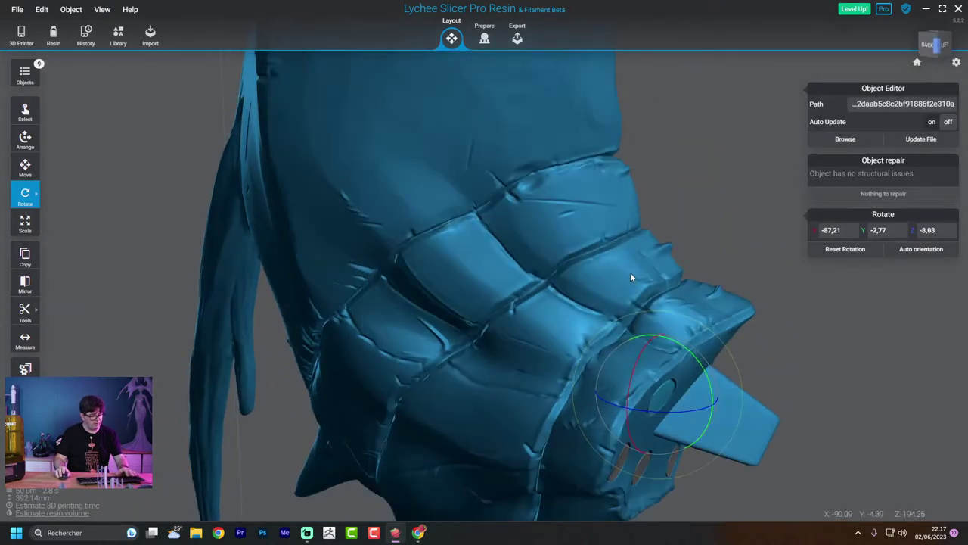
key(m)
key(m)
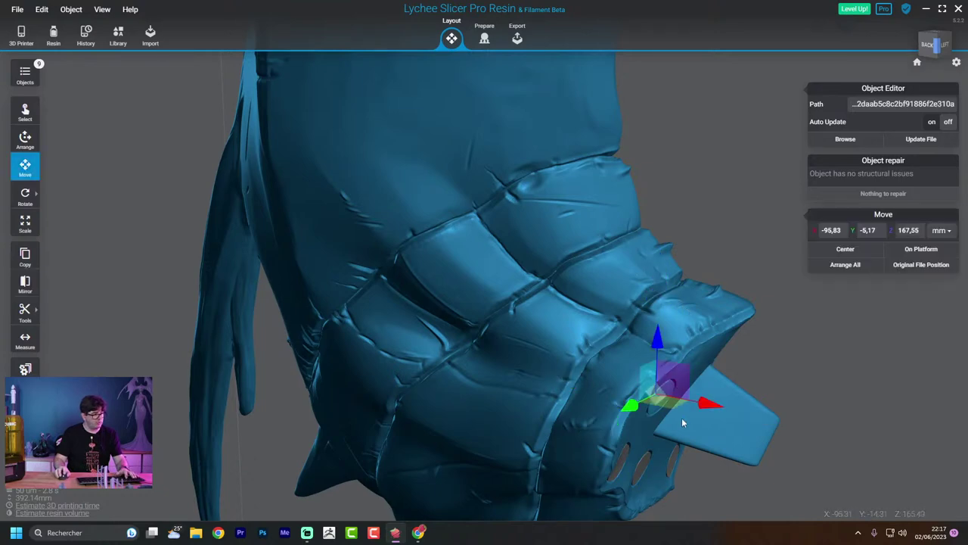
click(710, 412)
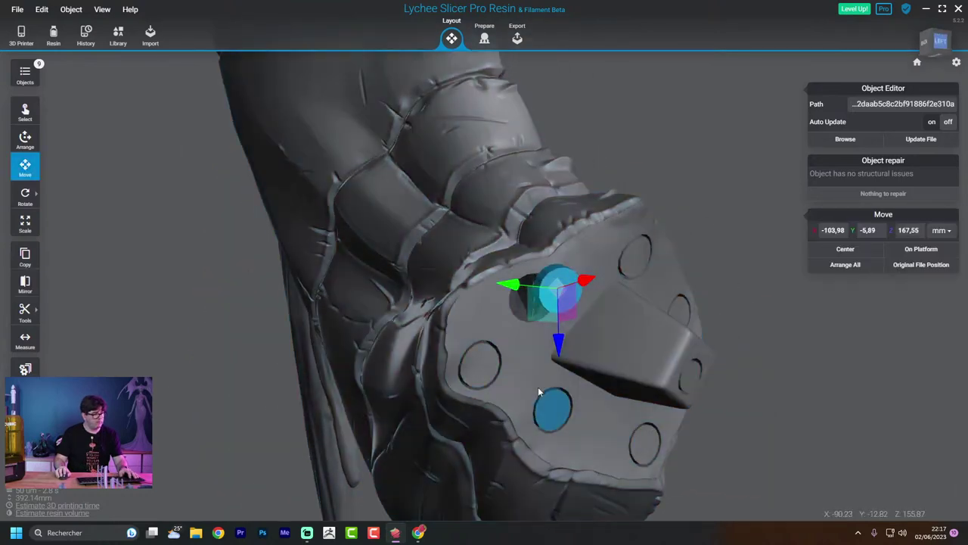
click(482, 387)
drag(482, 388, 512, 395)
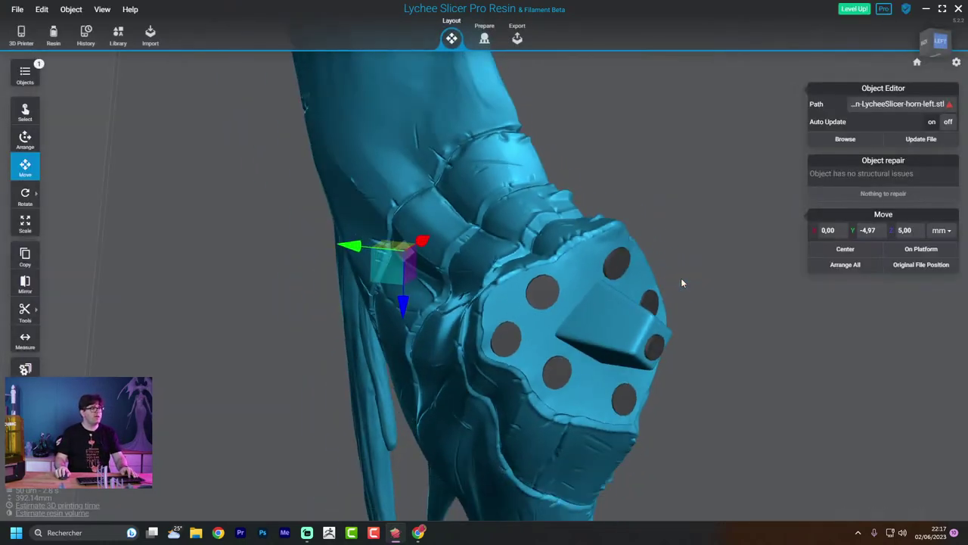
Back in the Prepare stage, create only the cap for the drain hole near the spike's tip and select that cap on the plate
drag(680, 283, 651, 256)
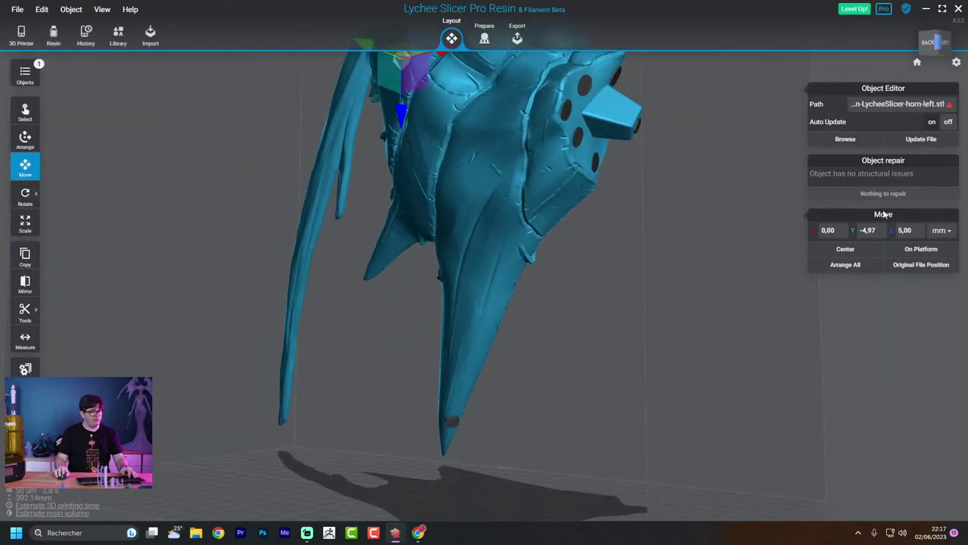
click(485, 41)
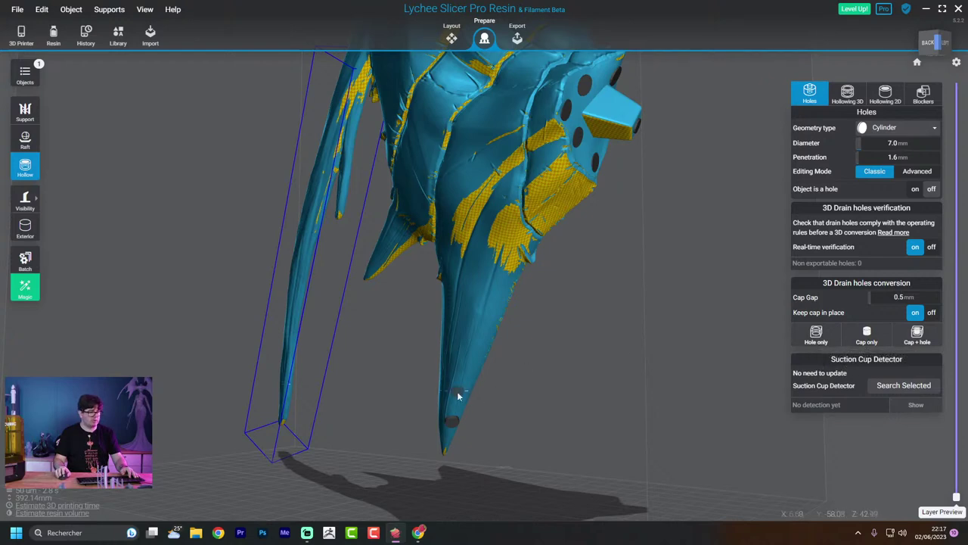
scroll(457, 395, up, 3)
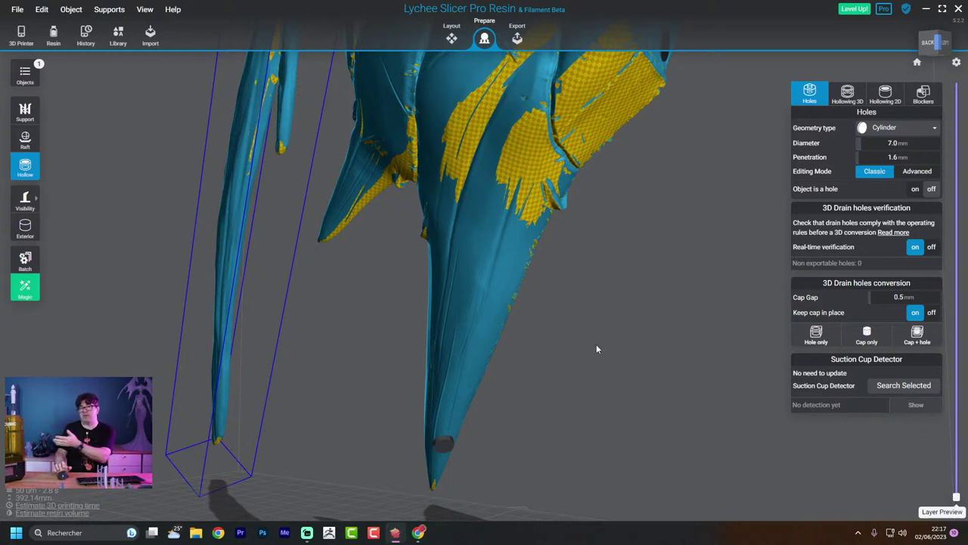
scroll(492, 439, up, 2)
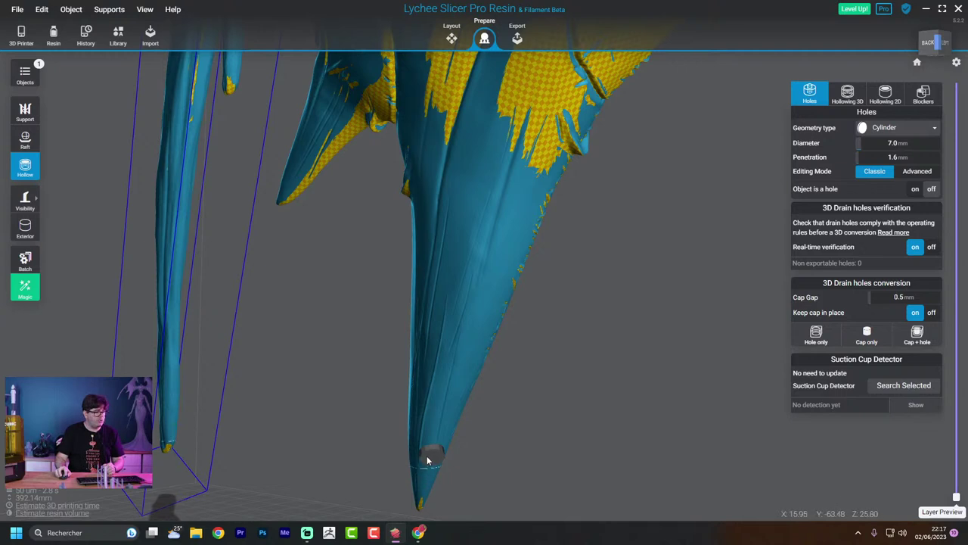
click(427, 460)
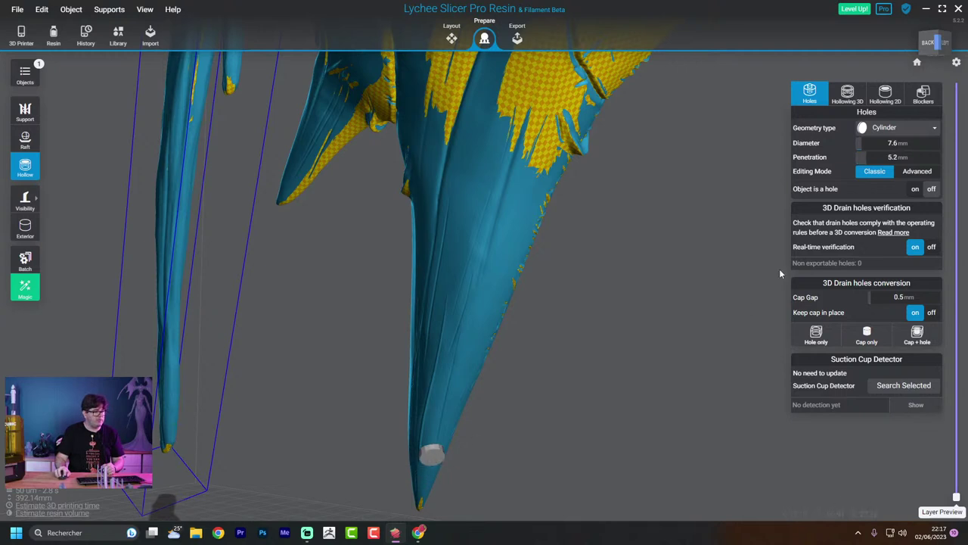
click(875, 335)
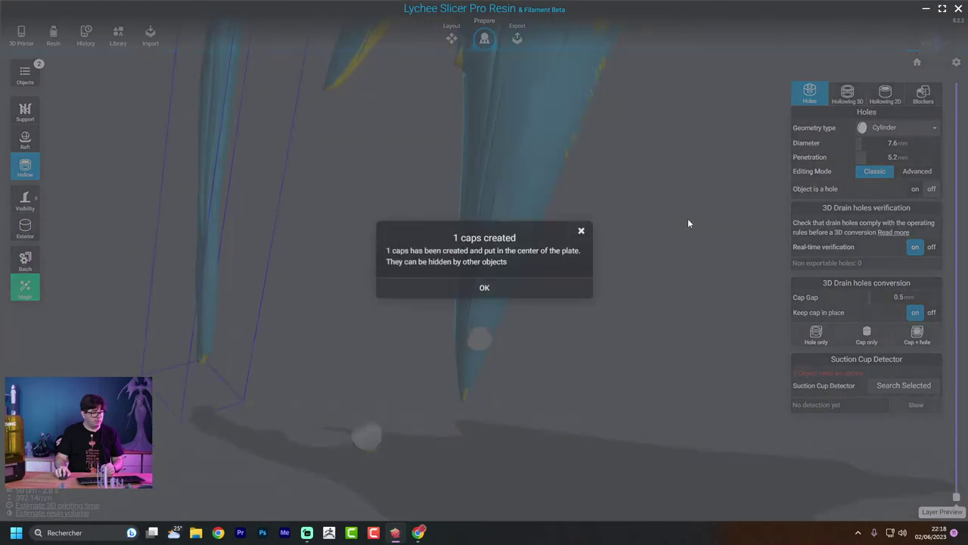
click(529, 301)
click(368, 432)
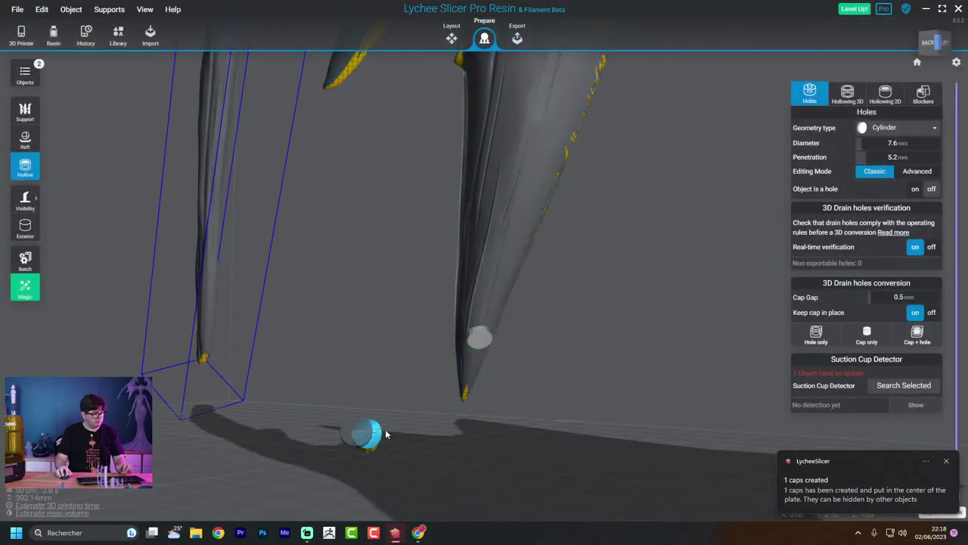
drag(422, 409, 500, 427)
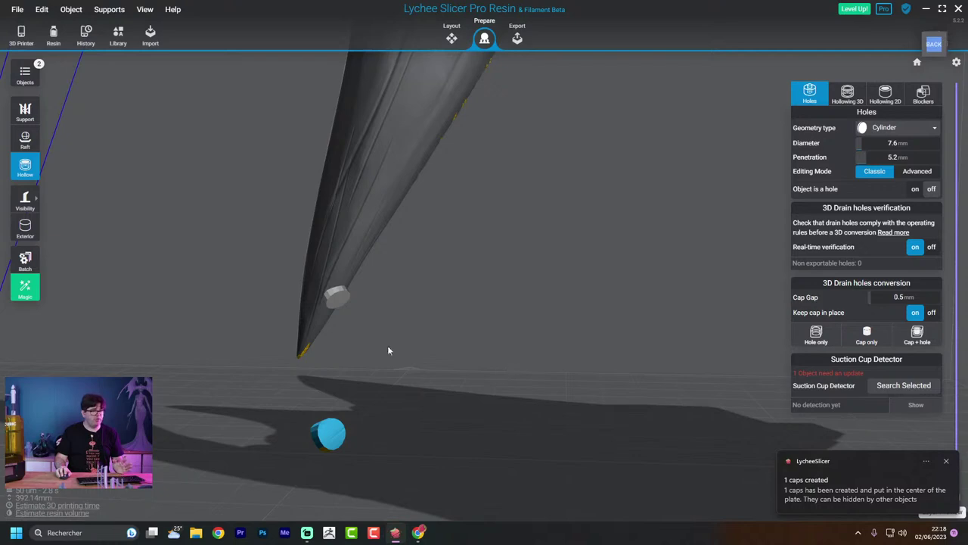
Open the 3D hollowing settings and section the horn with the layer preview to examine its hollow interior and wall thickness
drag(443, 236, 637, 274)
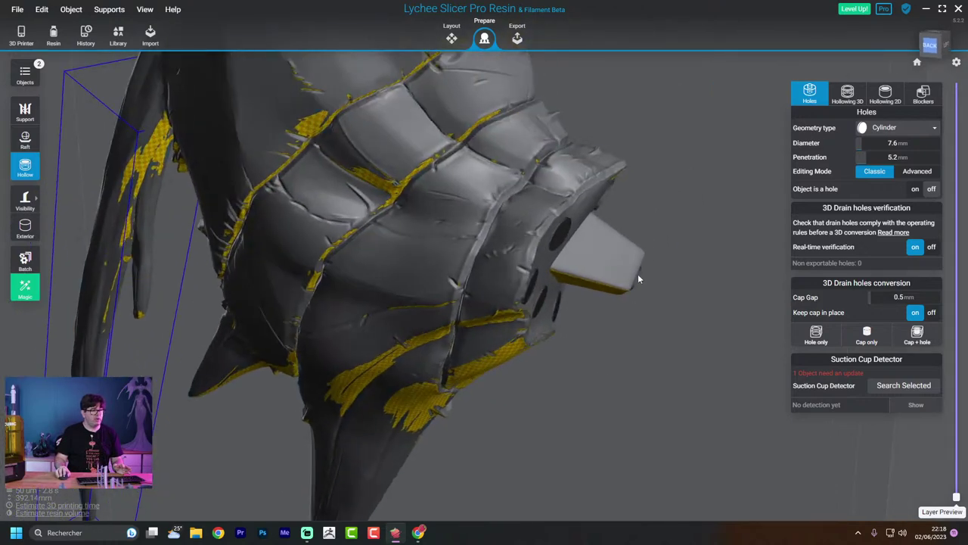
click(847, 95)
drag(530, 240, 574, 259)
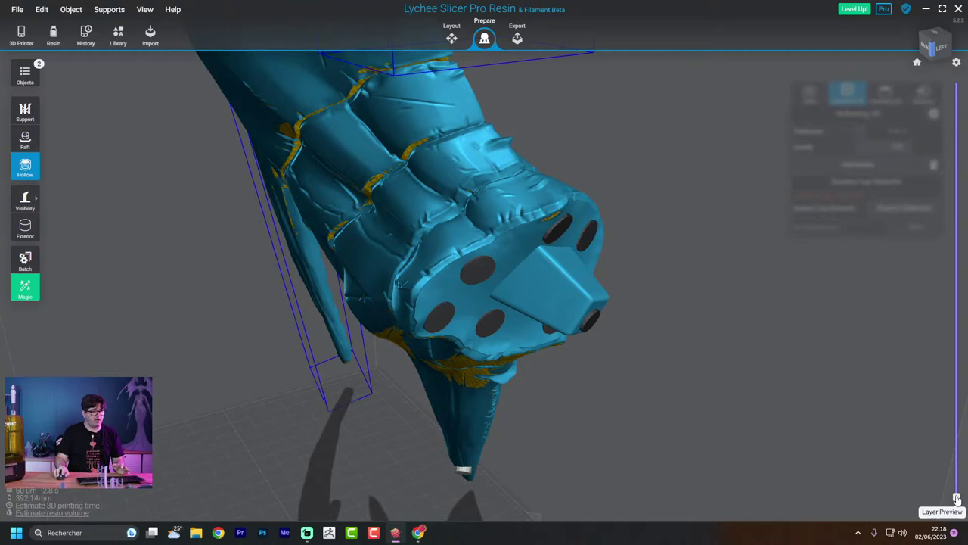
drag(956, 497, 956, 330)
drag(393, 272, 424, 291)
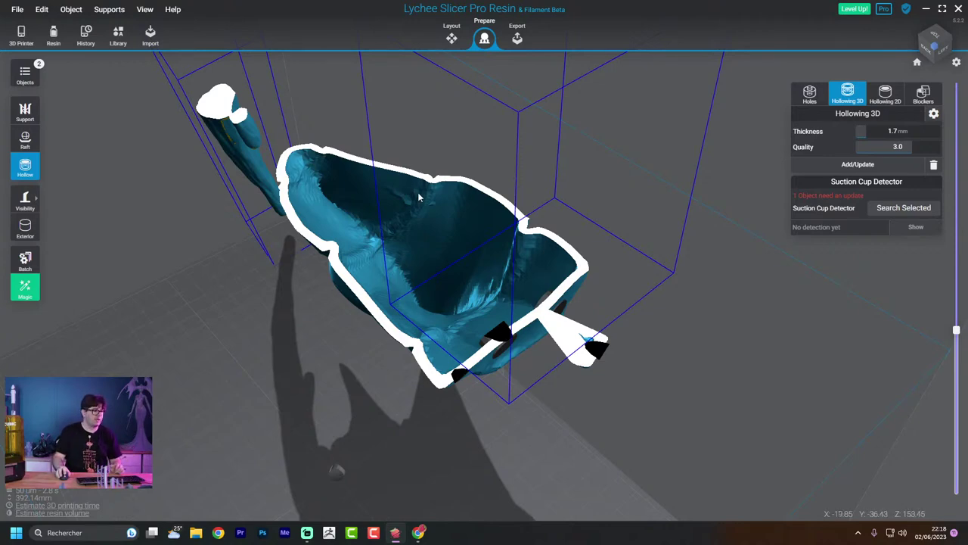
drag(508, 305, 505, 337)
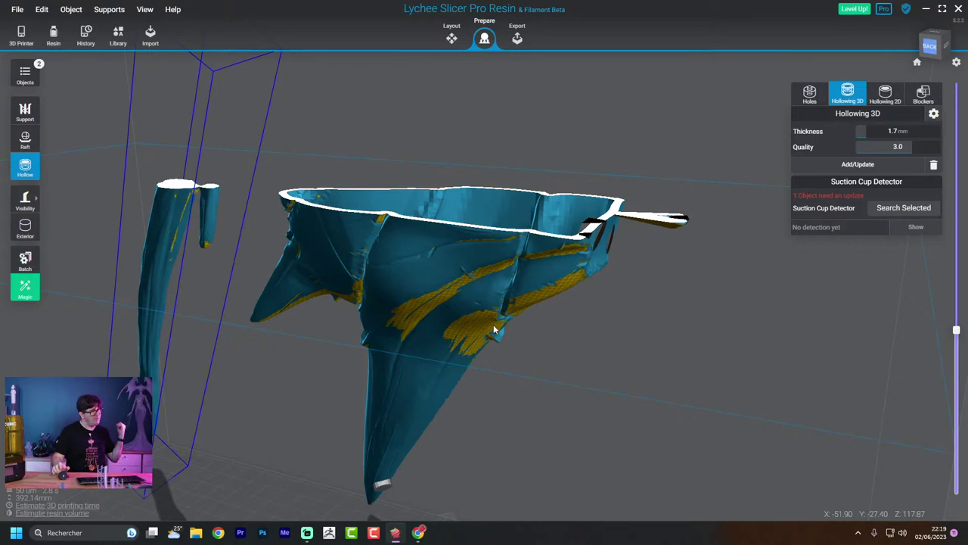
right_drag(696, 426, 750, 367)
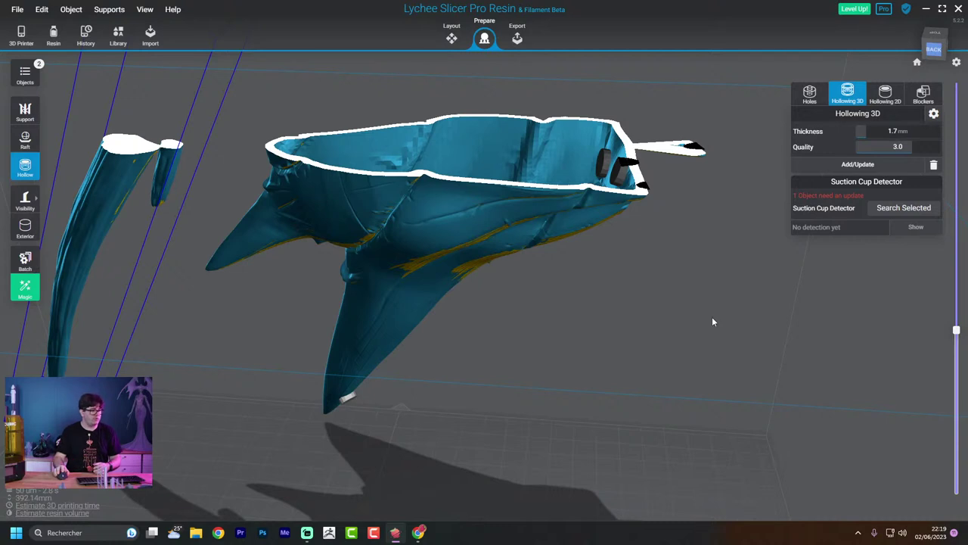
right_drag(711, 318, 598, 389)
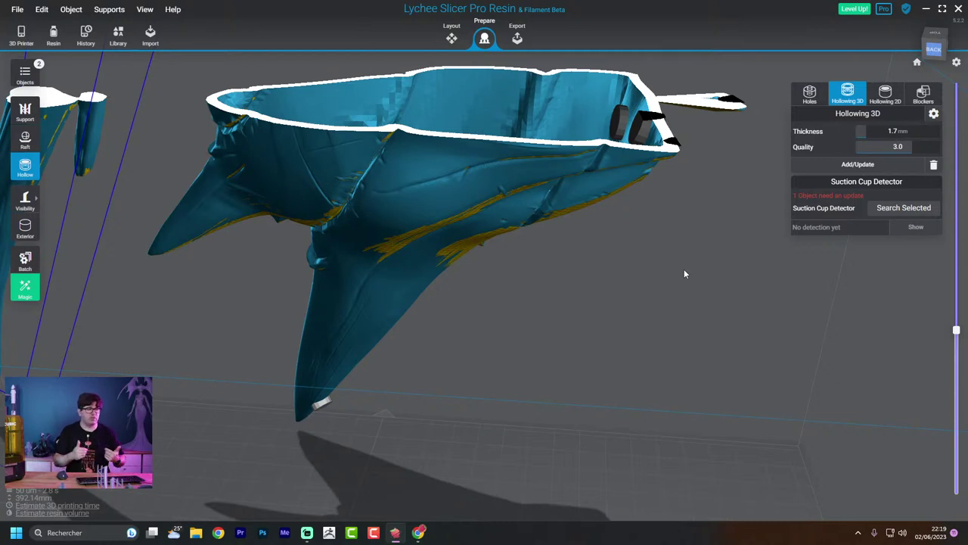
drag(711, 326, 654, 344)
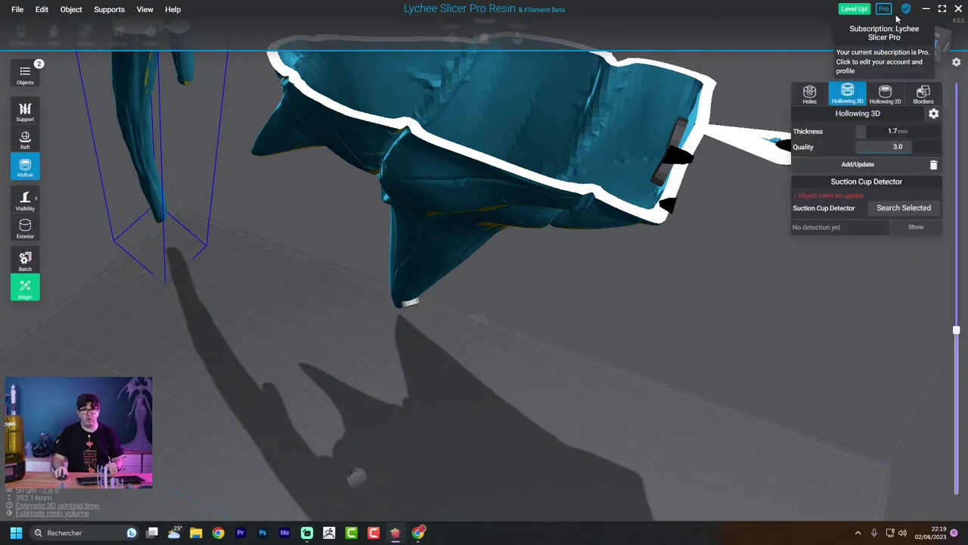
mouse_move(898, 23)
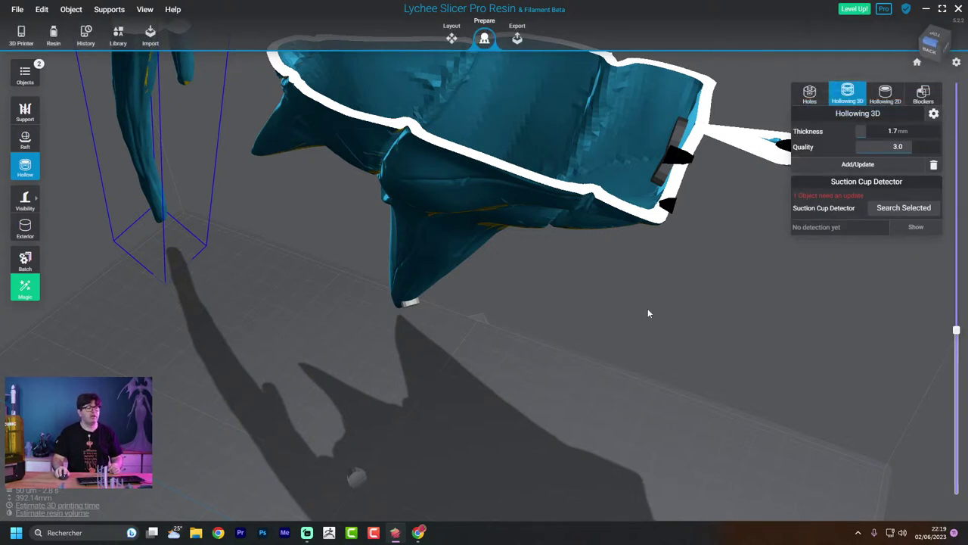
drag(618, 336, 595, 398)
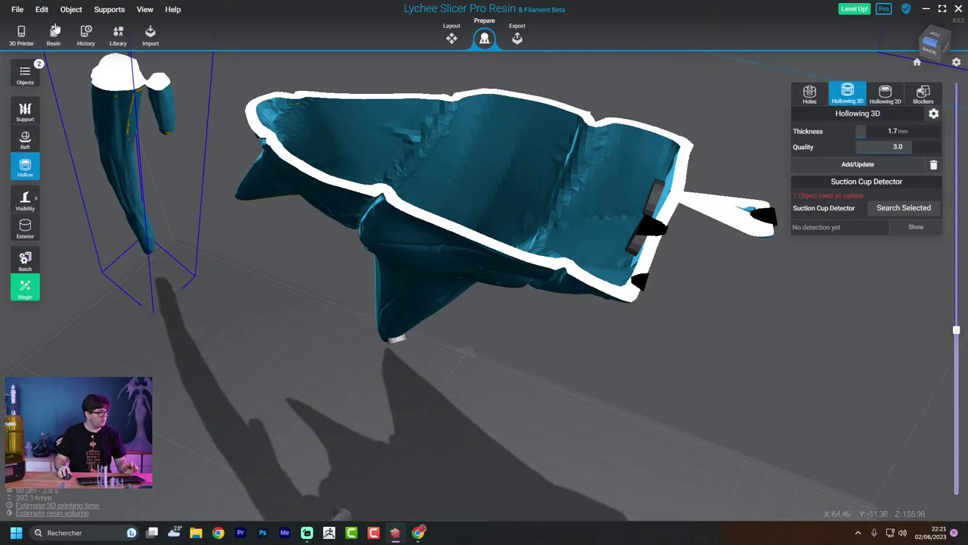
Create a new empty scene, discarding the current one, and add the boat model from the library
click(16, 10)
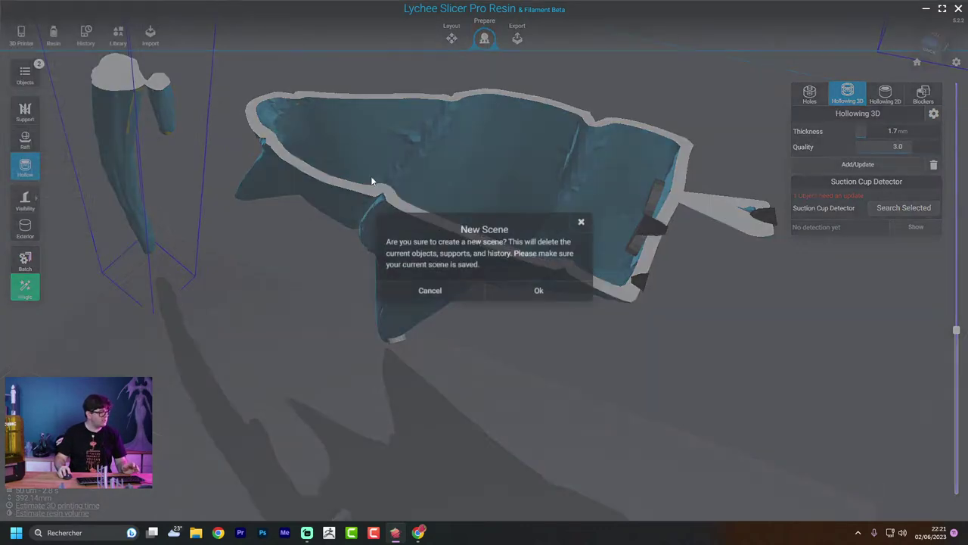
click(538, 292)
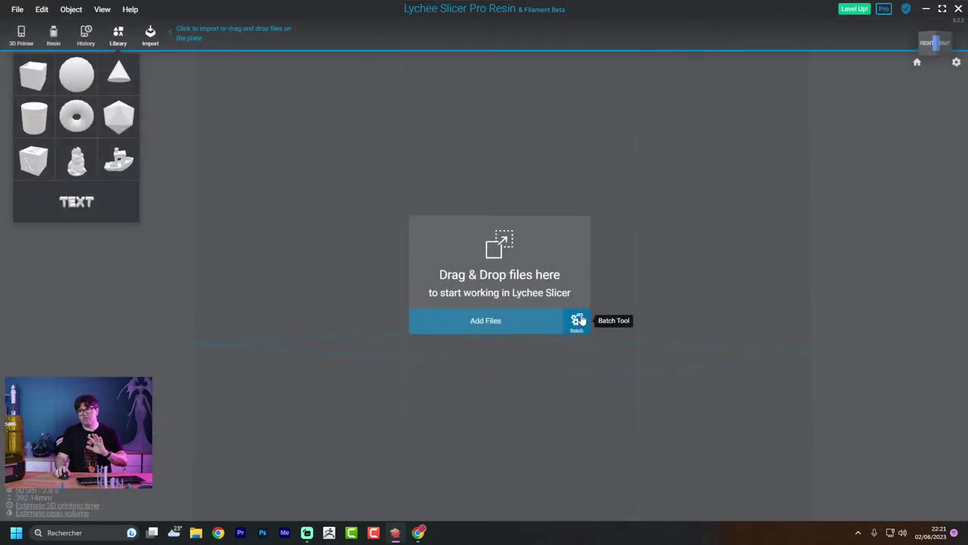
click(122, 162)
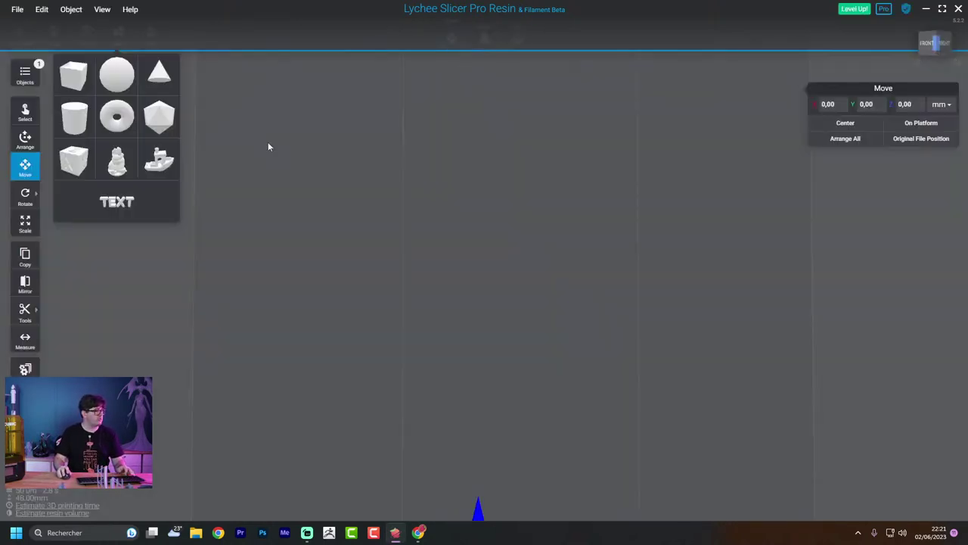
Switch to the Elegoo Neptune 3 Pro filament printer without saving the scene, and choose the Polymaker PolyLite Orange 200um profile
click(21, 34)
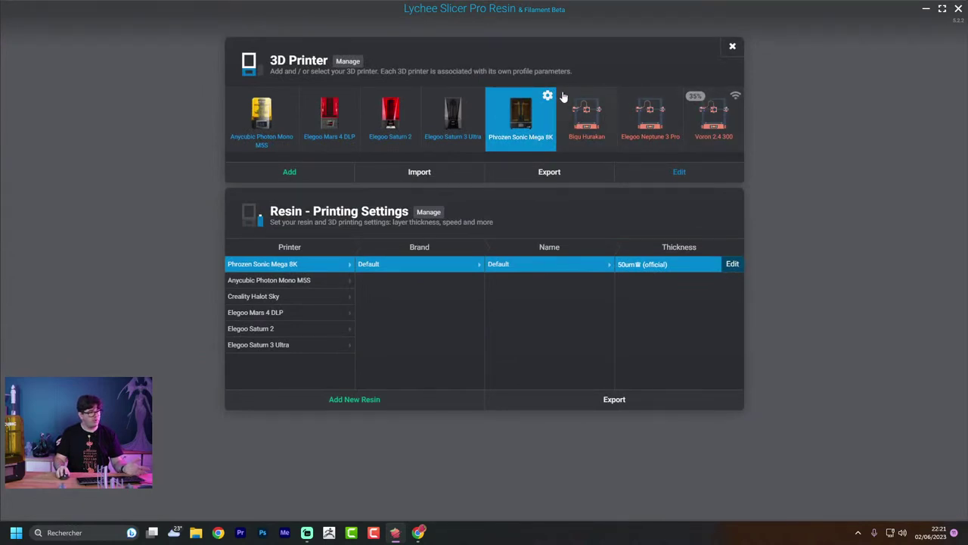
click(641, 115)
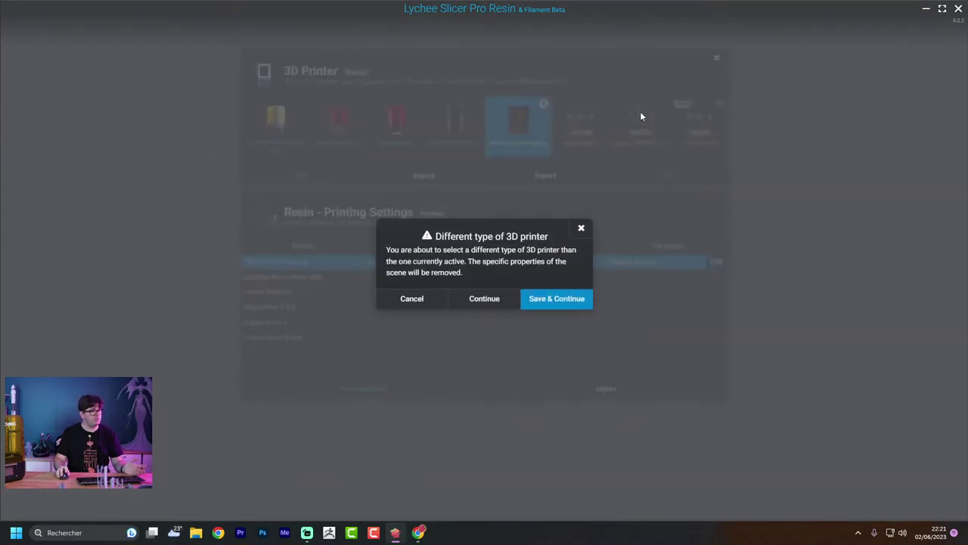
click(480, 303)
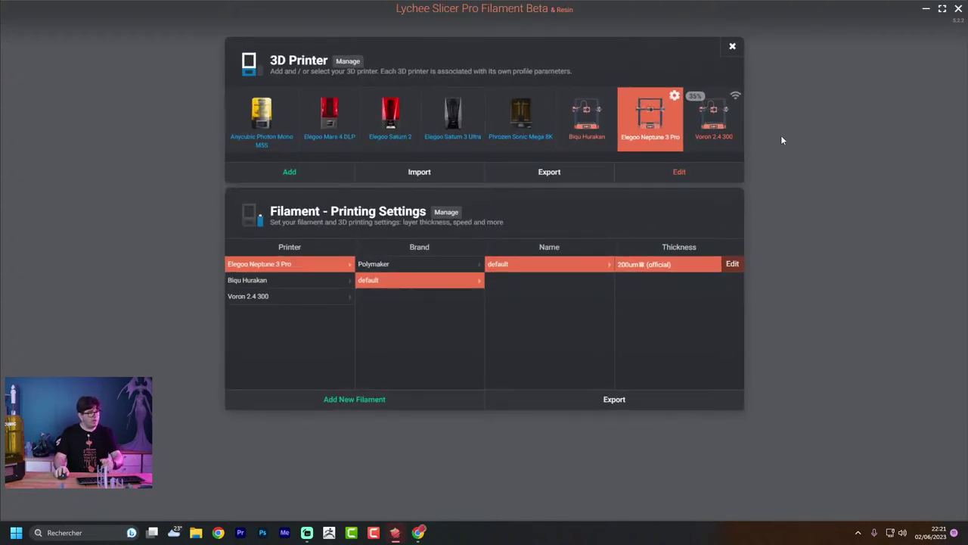
click(453, 266)
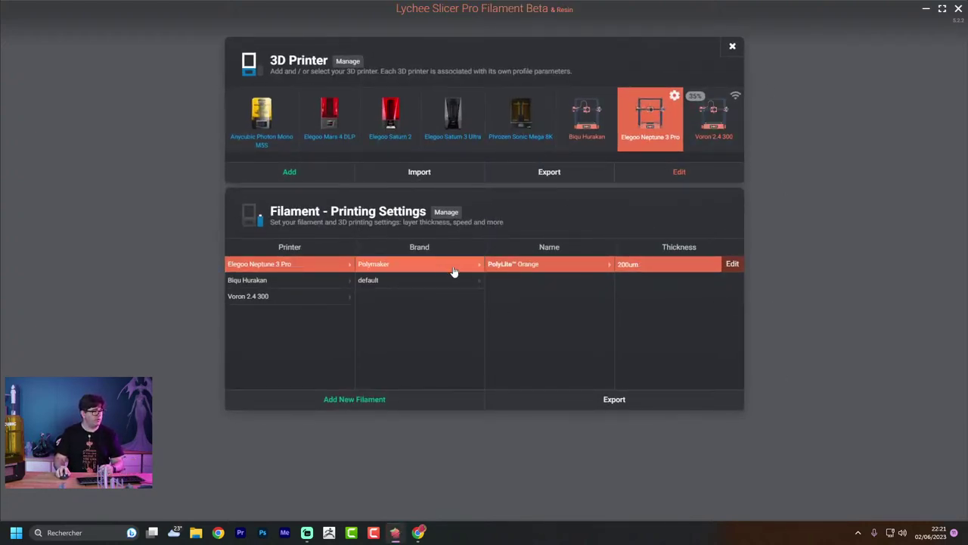
click(733, 46)
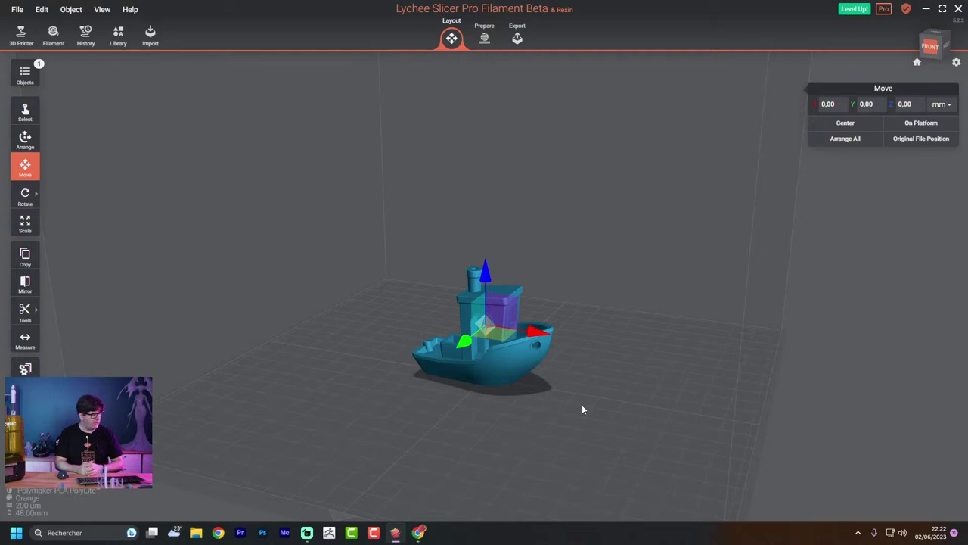
scroll(583, 406, up, 4)
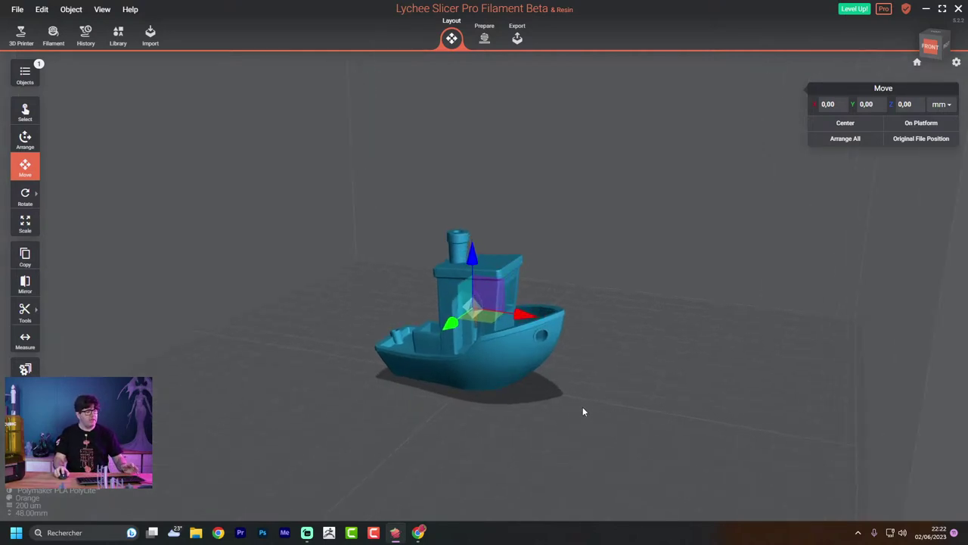
mouse_move(529, 39)
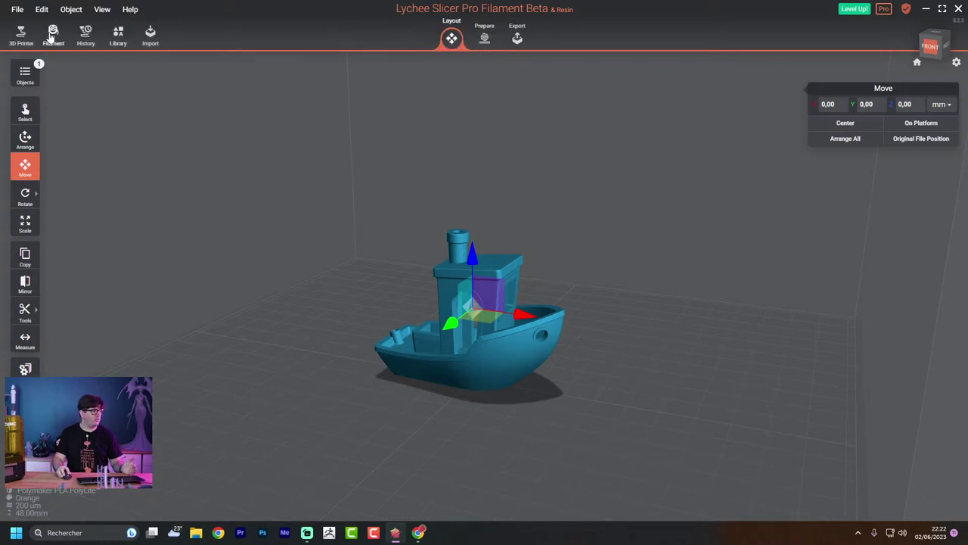
click(21, 33)
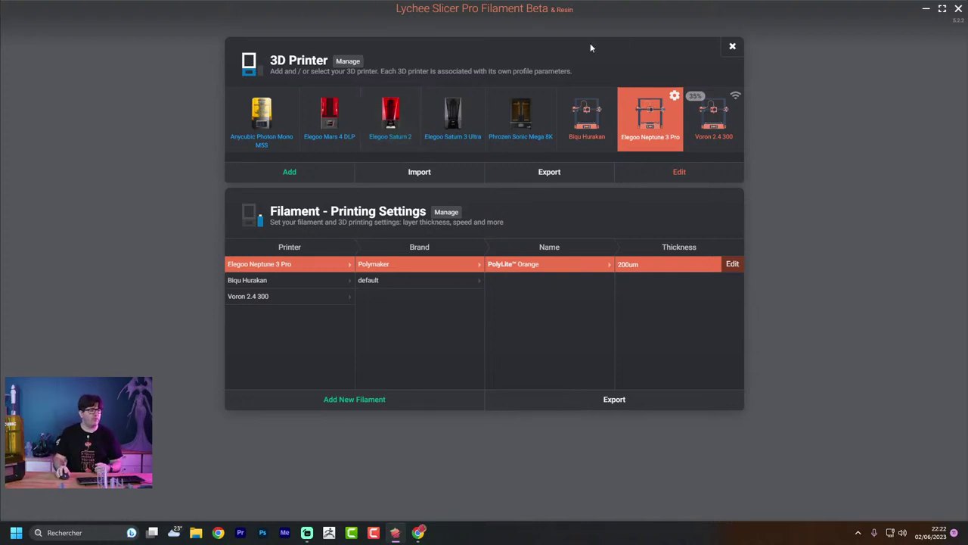
click(732, 46)
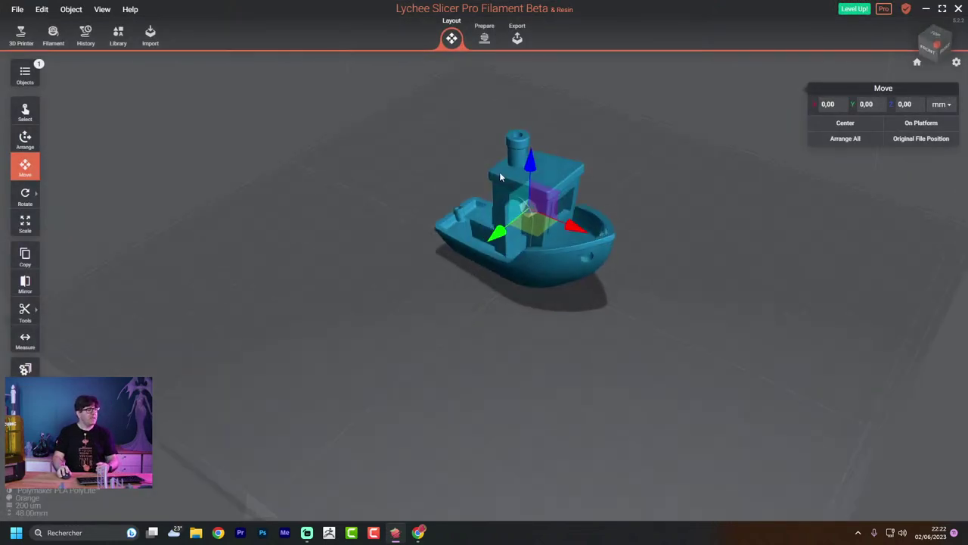
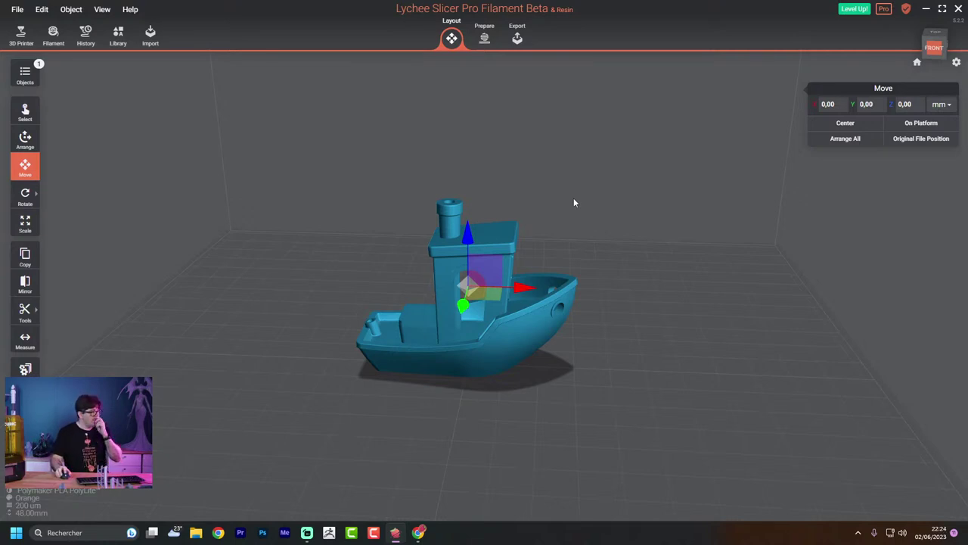
Make the Voron 2.4 300 the active printer and view the status of its running print
click(21, 32)
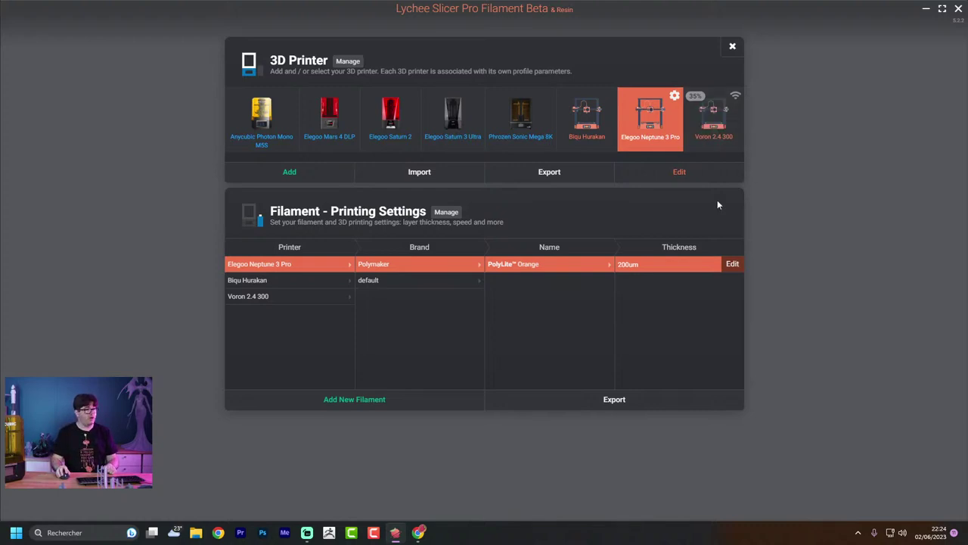
click(730, 127)
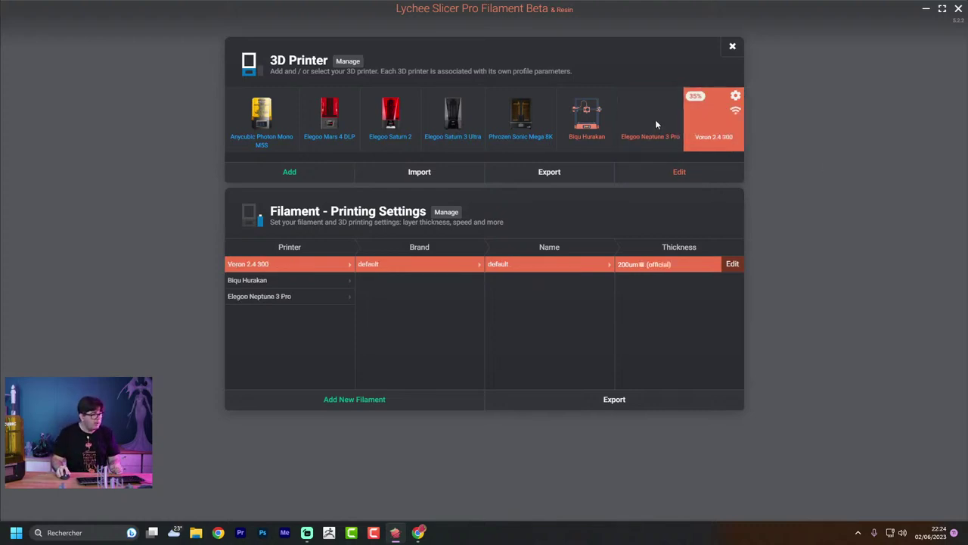
click(732, 49)
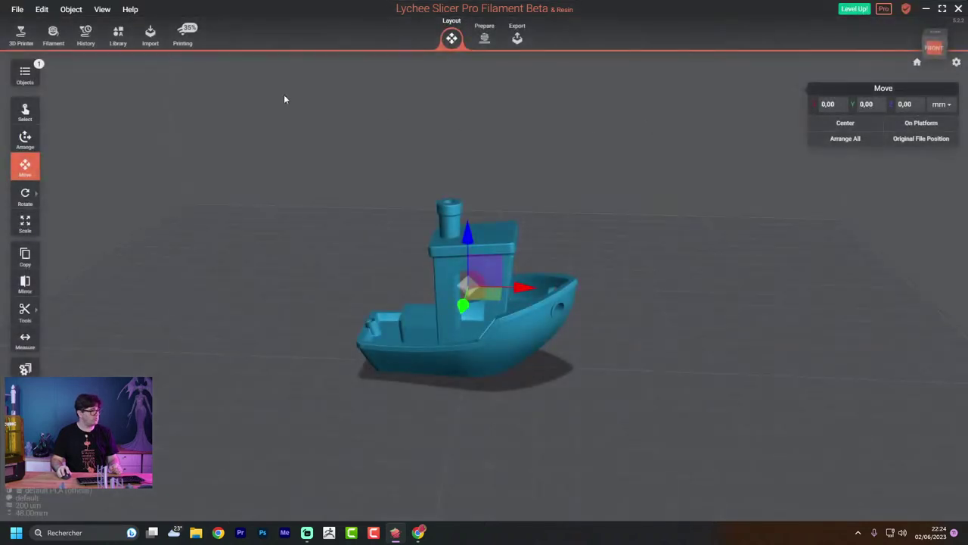
click(189, 34)
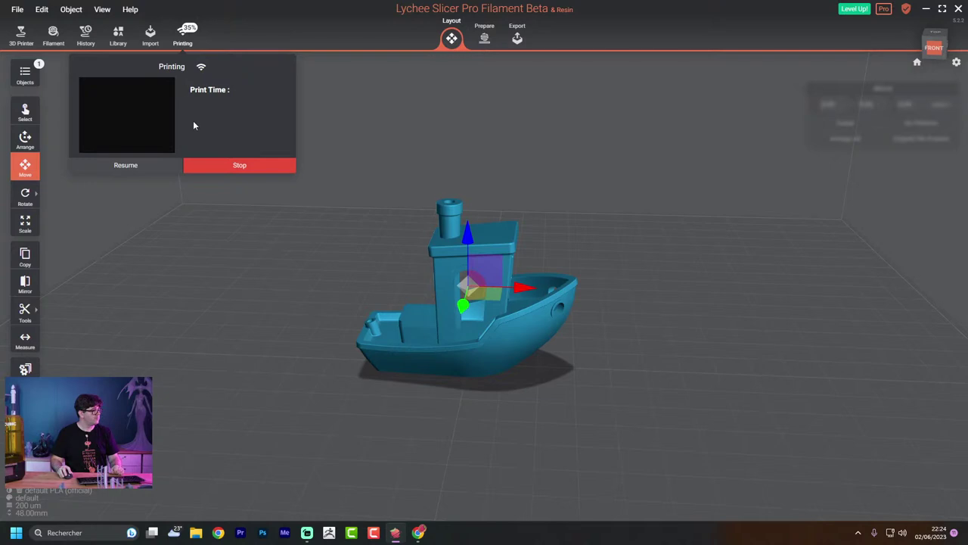
click(152, 175)
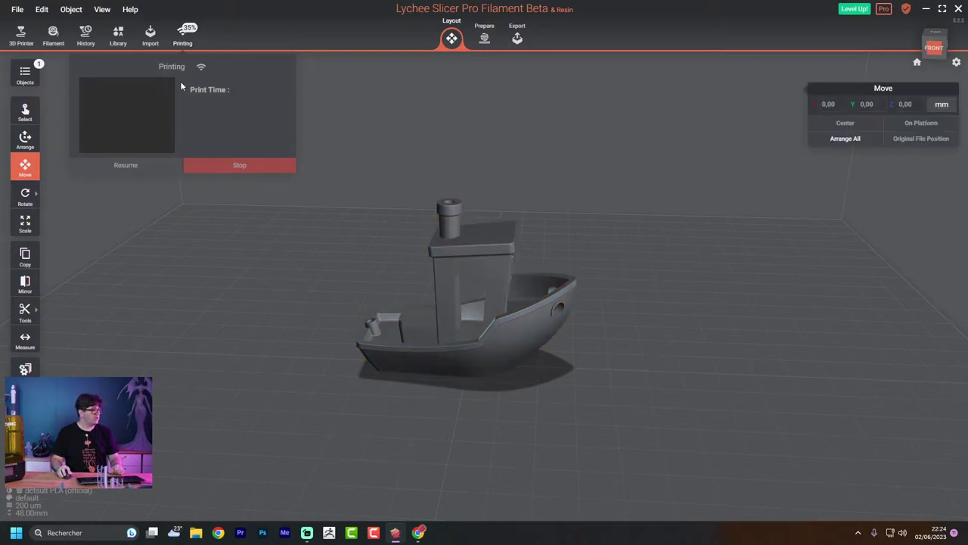
click(72, 9)
click(466, 137)
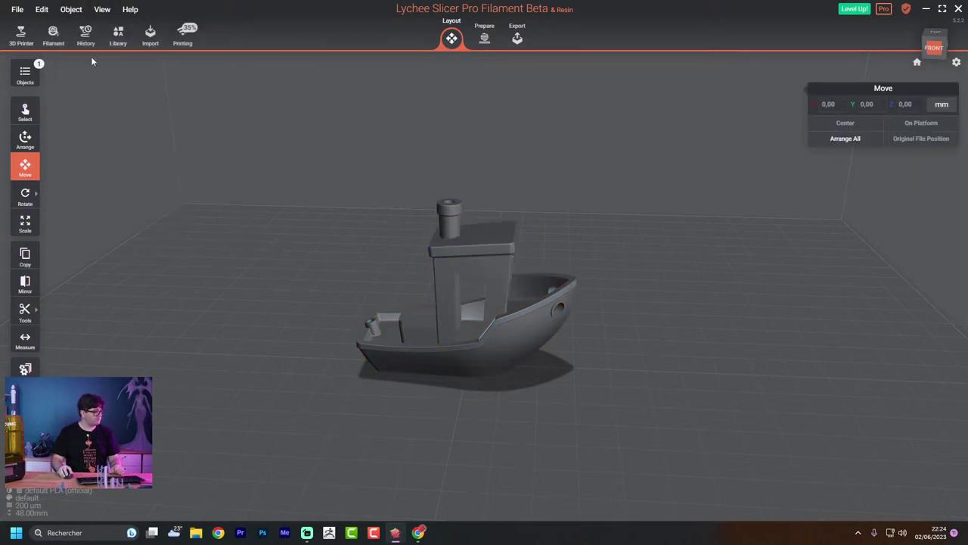
click(184, 35)
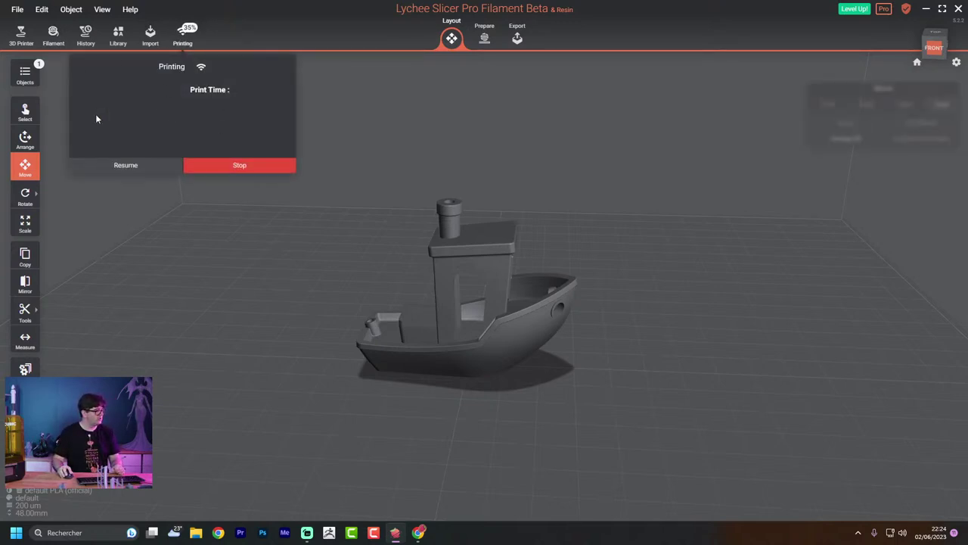
Make the Elegoo Neptune 3 Pro the active printer again and link it to the octoprint network printer through printer discovery
click(51, 35)
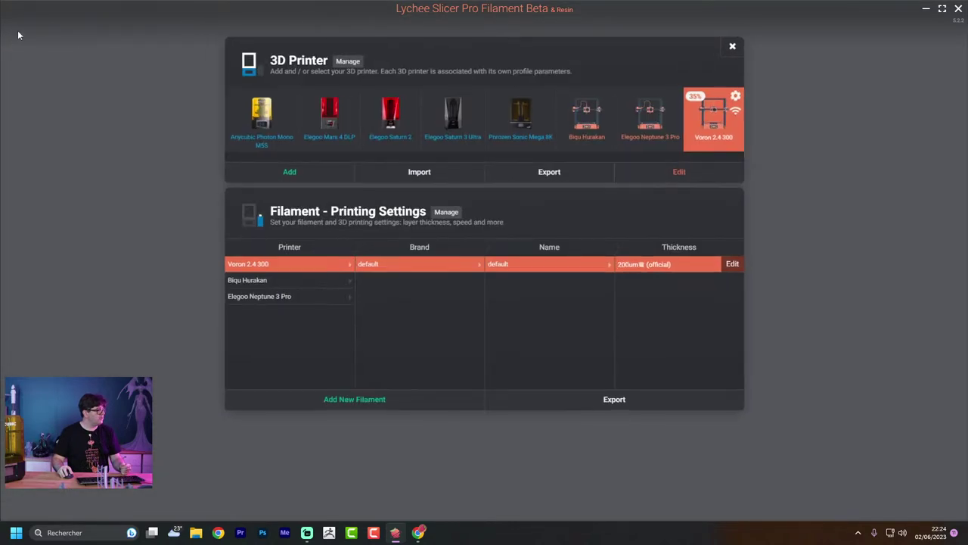
click(41, 79)
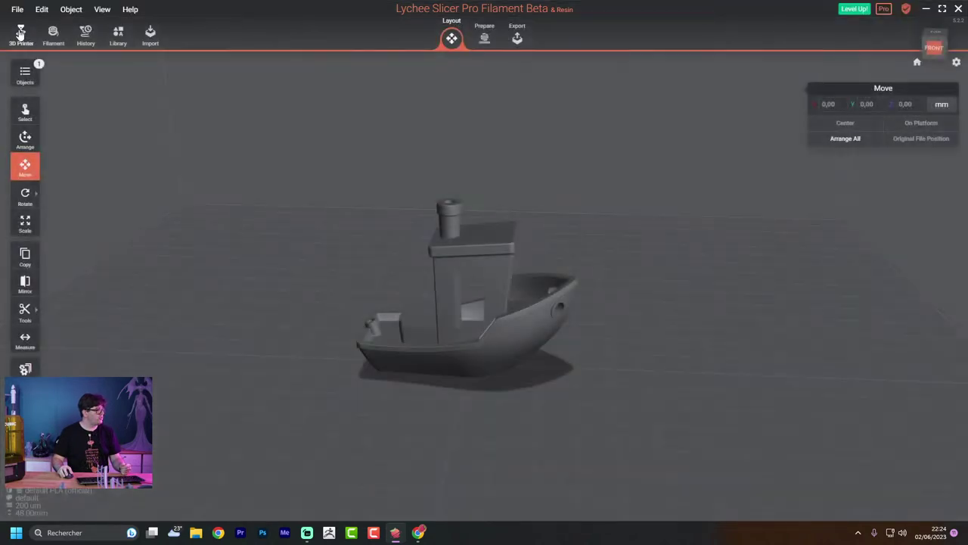
click(450, 35)
click(645, 126)
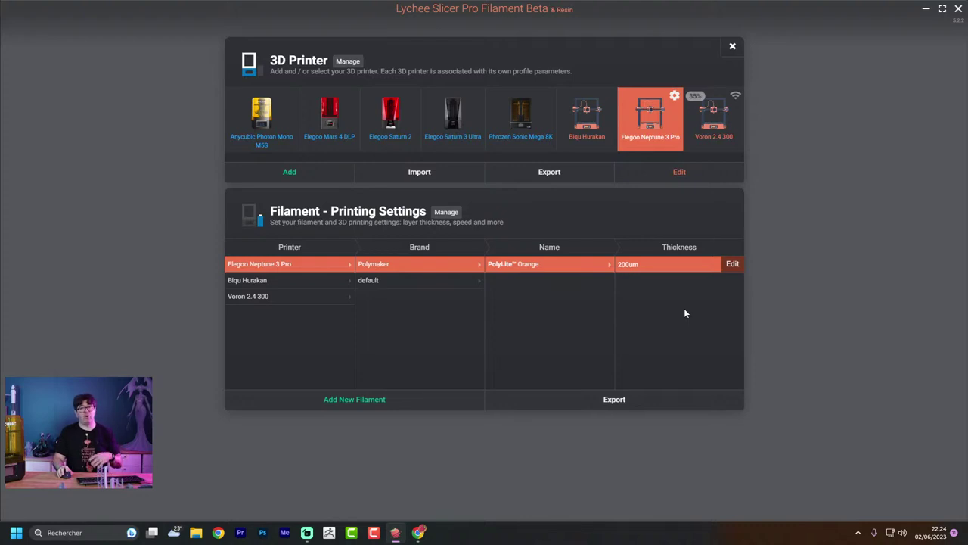
click(674, 96)
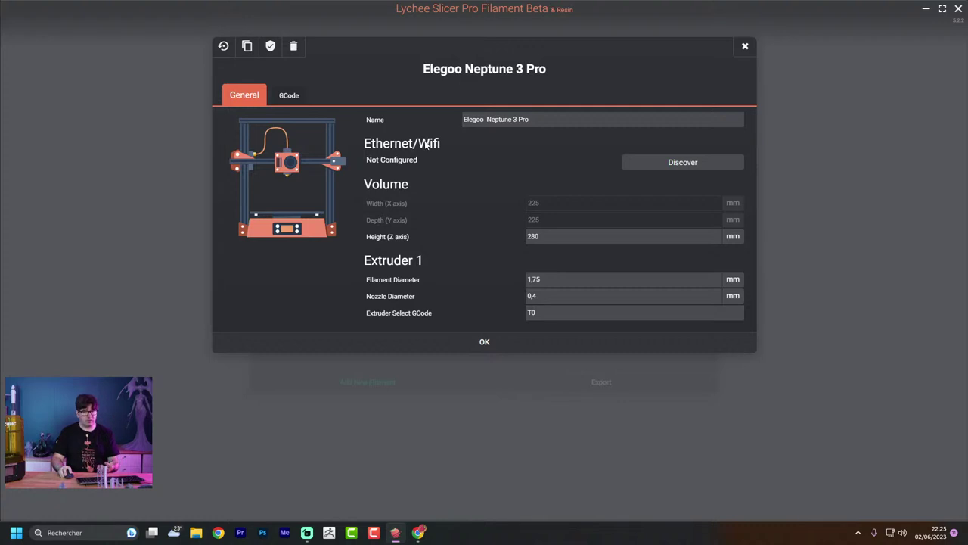
click(688, 162)
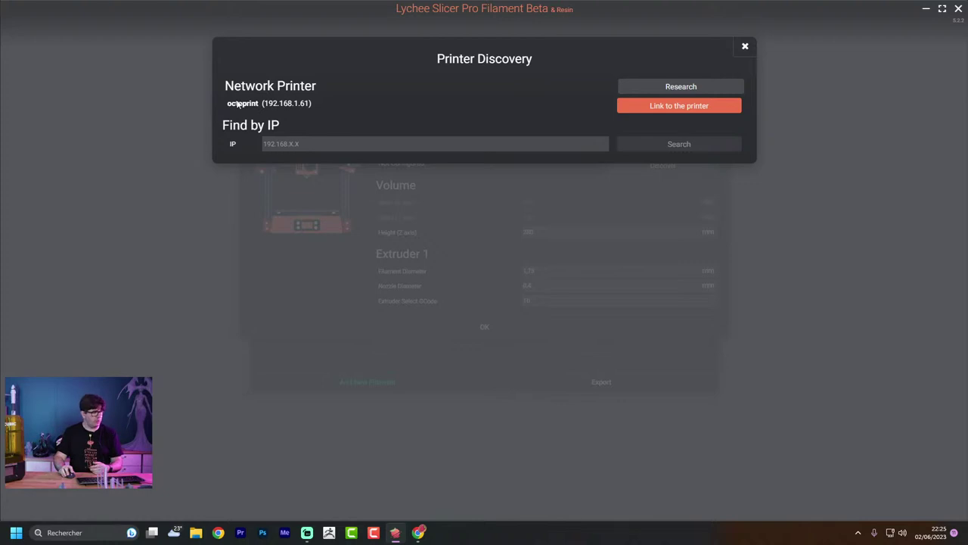
click(673, 108)
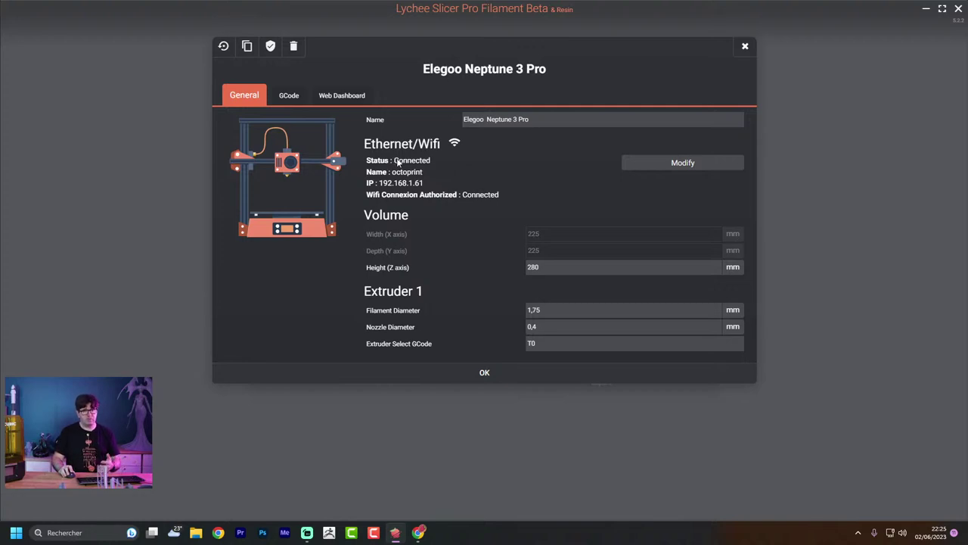
Examine the Neptune 3 Pro's OctoPrint web dashboard, including its state, file list and temperatures, and close the printer settings
click(337, 96)
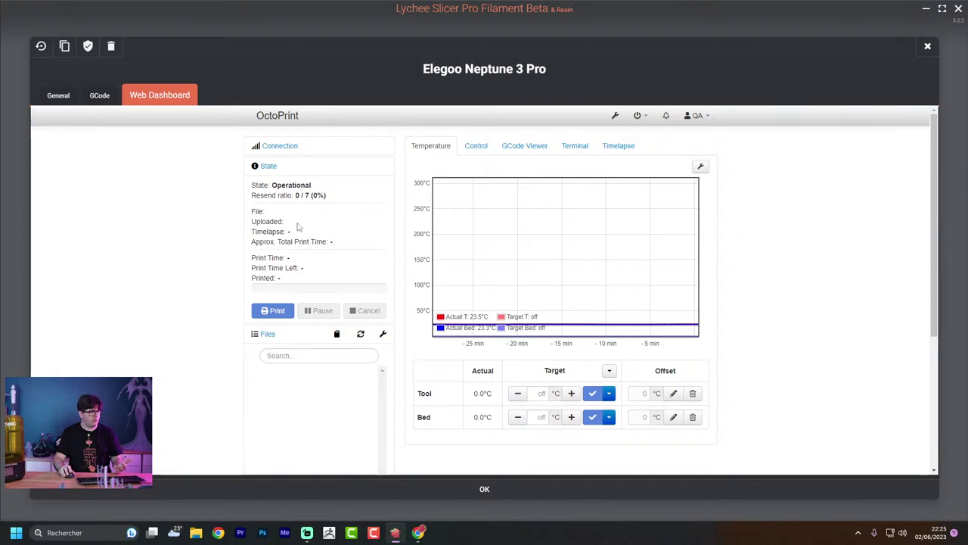
scroll(603, 263, down, 2)
scroll(575, 211, up, 1)
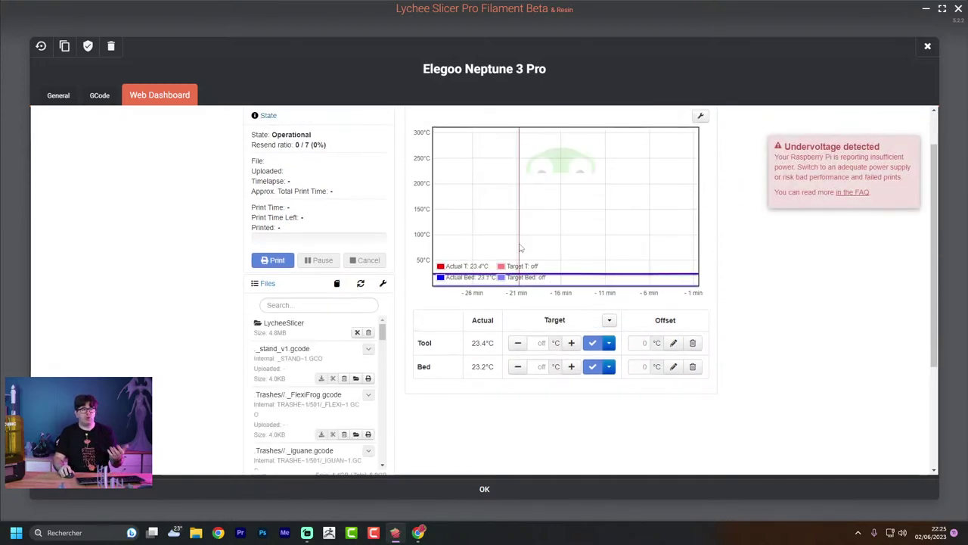
click(58, 95)
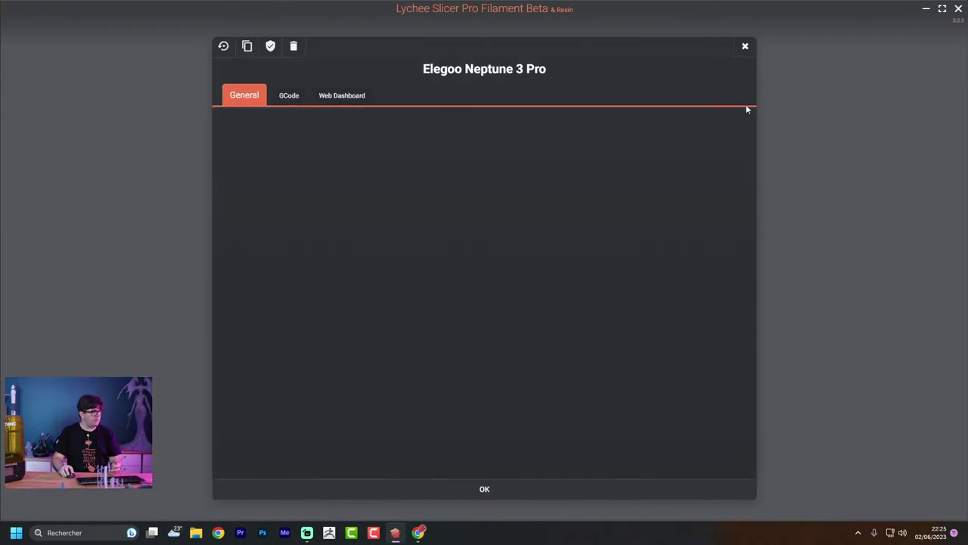
click(745, 47)
click(817, 58)
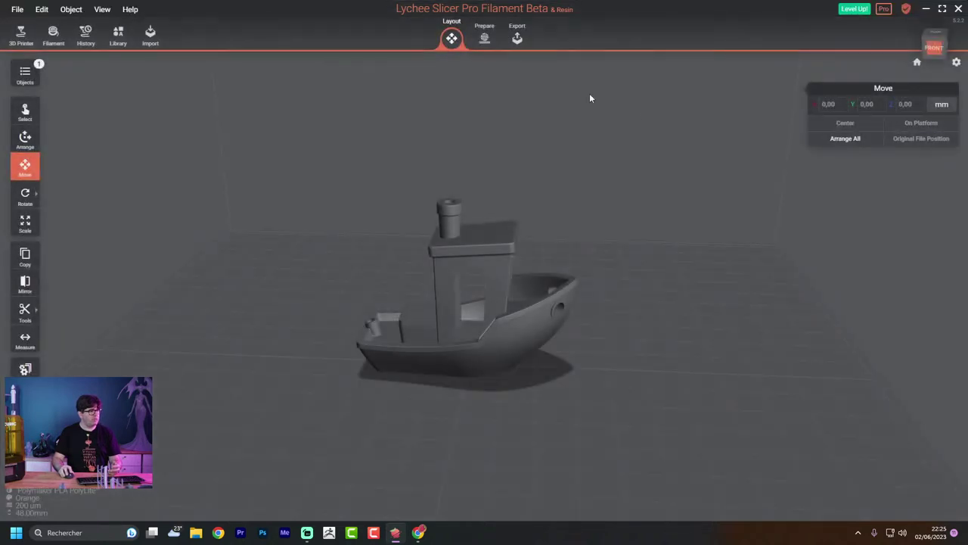
Switch to the Prepare stage and set the layer preview to show the whole boat
click(484, 36)
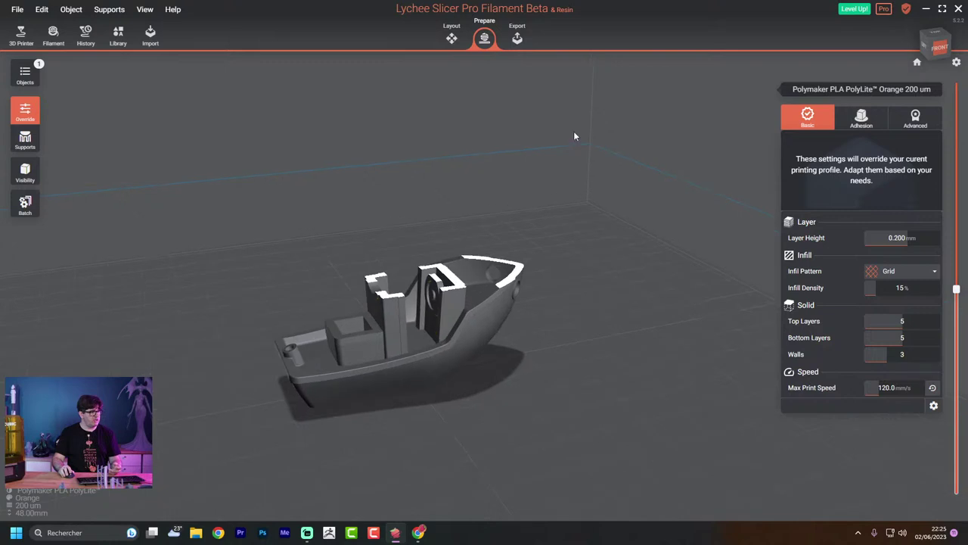
drag(956, 290, 956, 90)
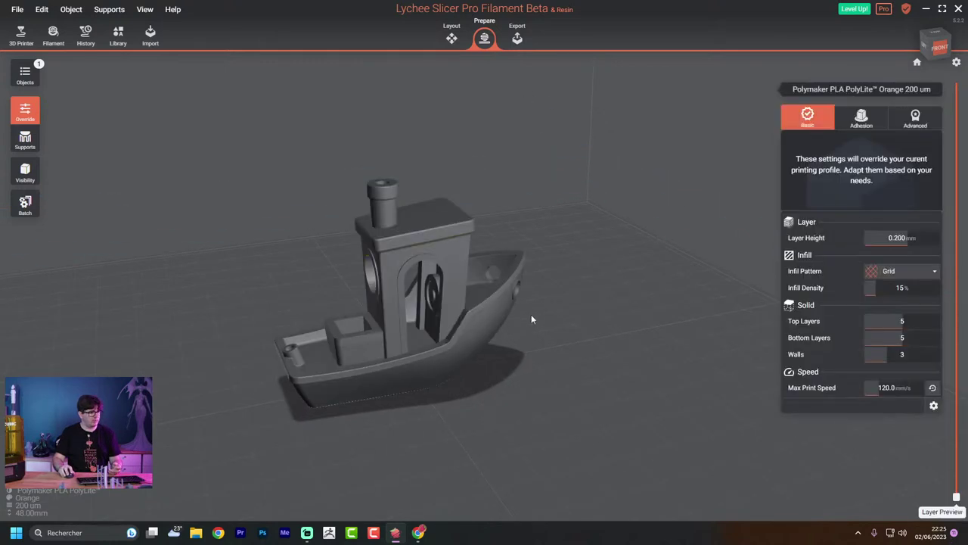
drag(531, 314, 599, 282)
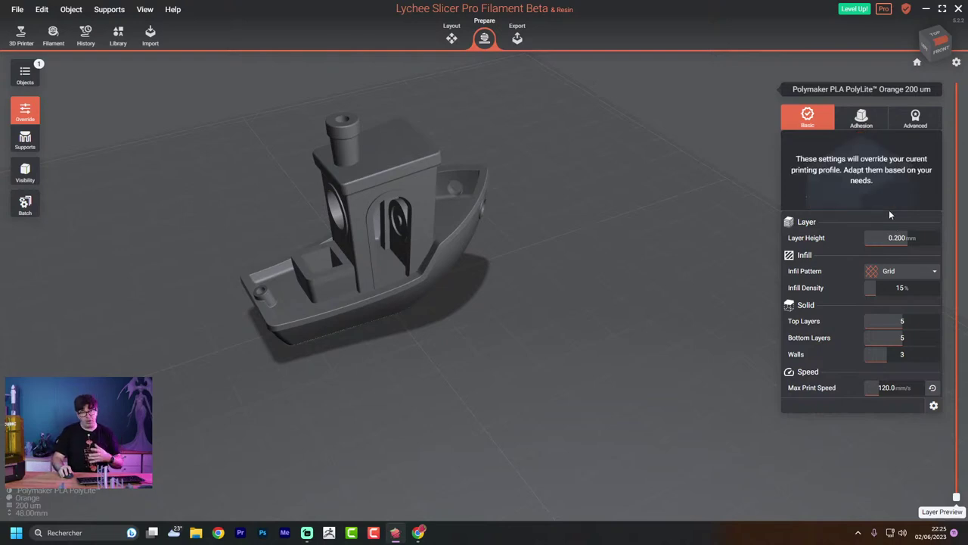
Review the overview of the Polymaker PLA PolyLite Orange 200 um filament profile and close it unchanged
click(53, 34)
click(287, 123)
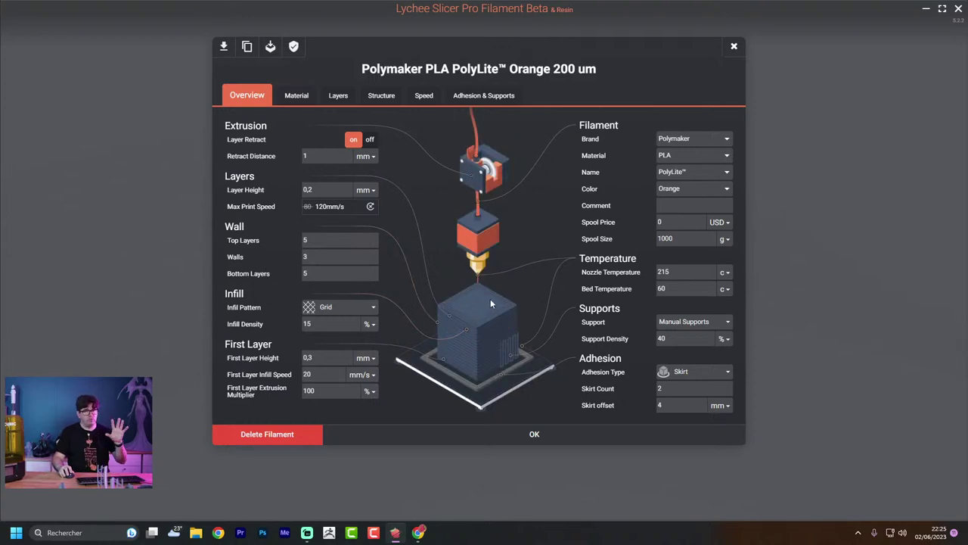
click(824, 178)
click(826, 178)
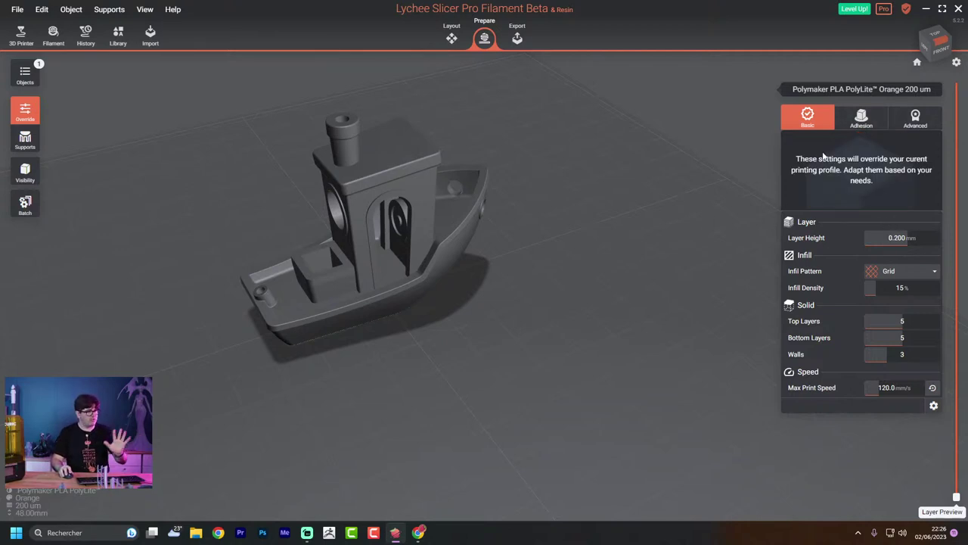
In the Export stage, slice the boat in gcode format and view the resulting toolpaths
click(517, 38)
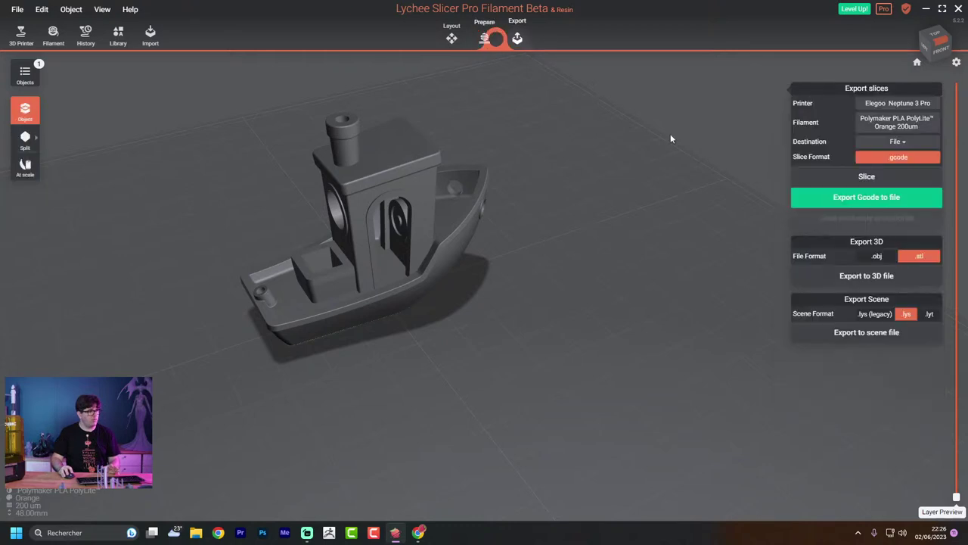
click(839, 177)
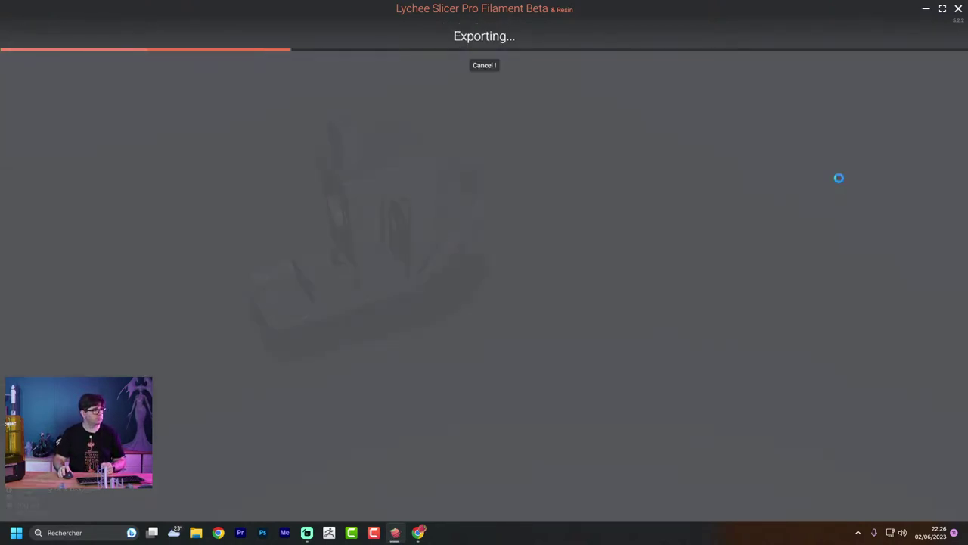
drag(427, 210, 530, 237)
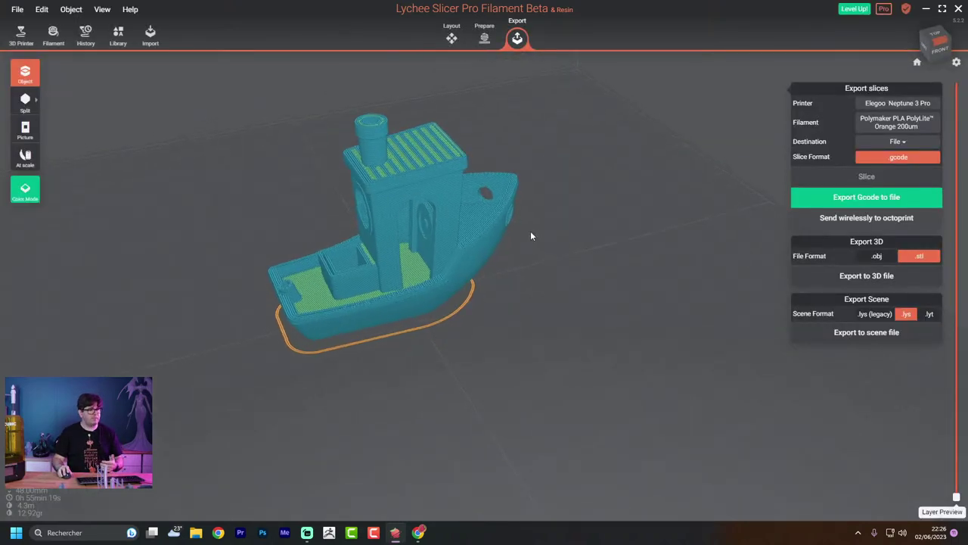
Send the sliced boat wirelessly to OctoPrint with the plate name "my benchy", leaving Print after Upload disabled
click(855, 219)
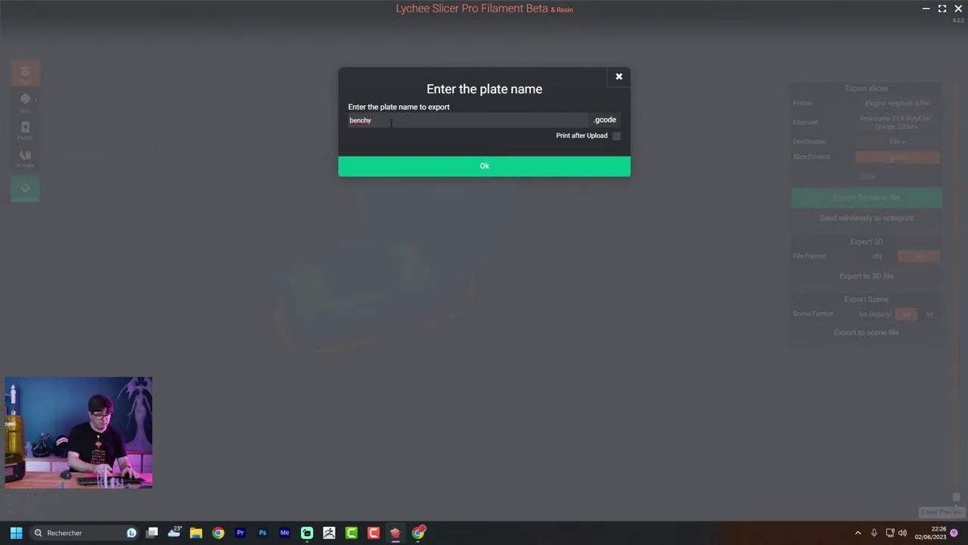
key(Home)
text(my)
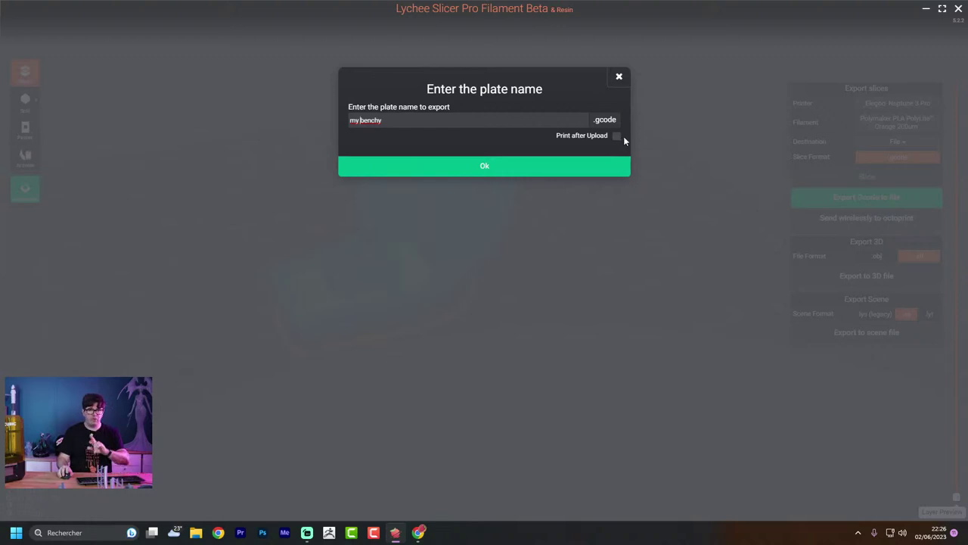
click(471, 168)
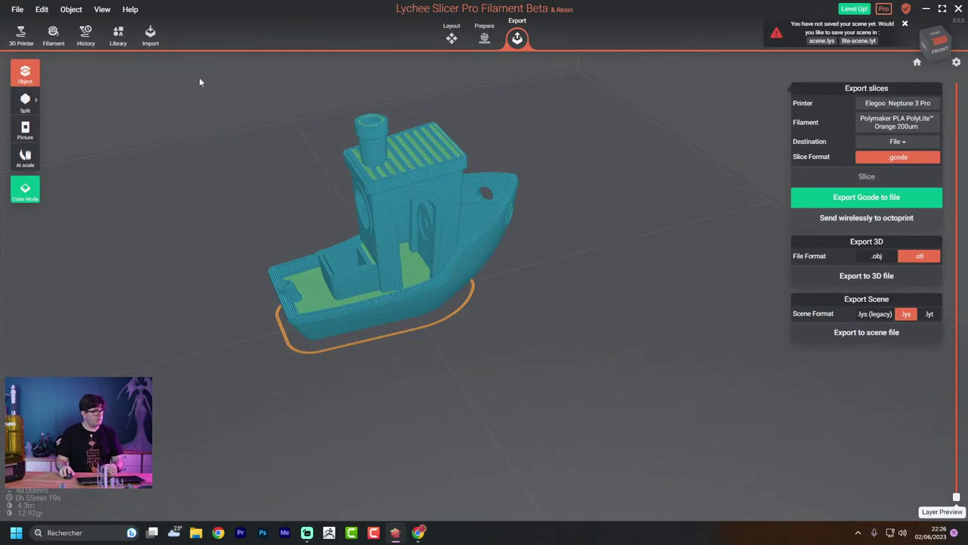
Open the Elegoo Neptune 3 Pro's web dashboard and load my benchy.gcode from the LycheeSlicer folder
click(30, 35)
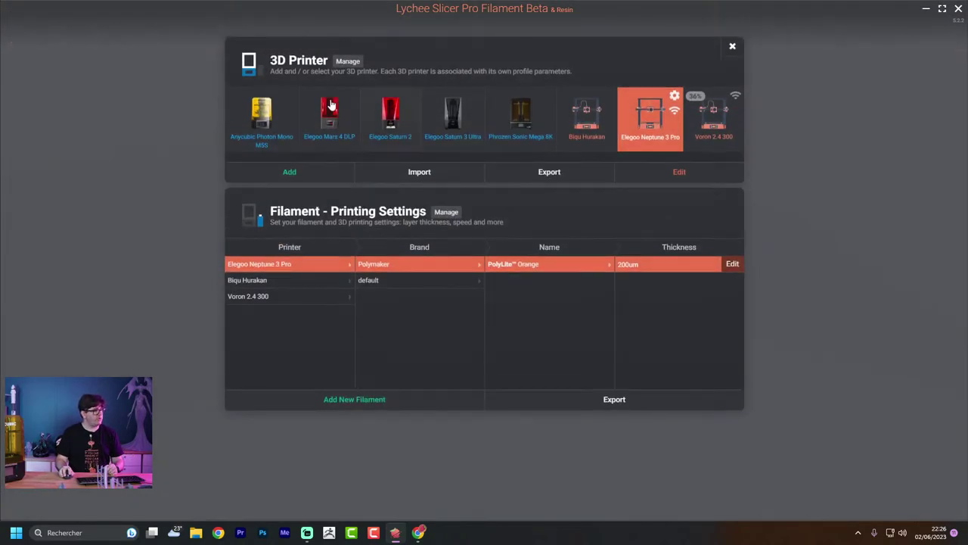
click(676, 96)
click(353, 95)
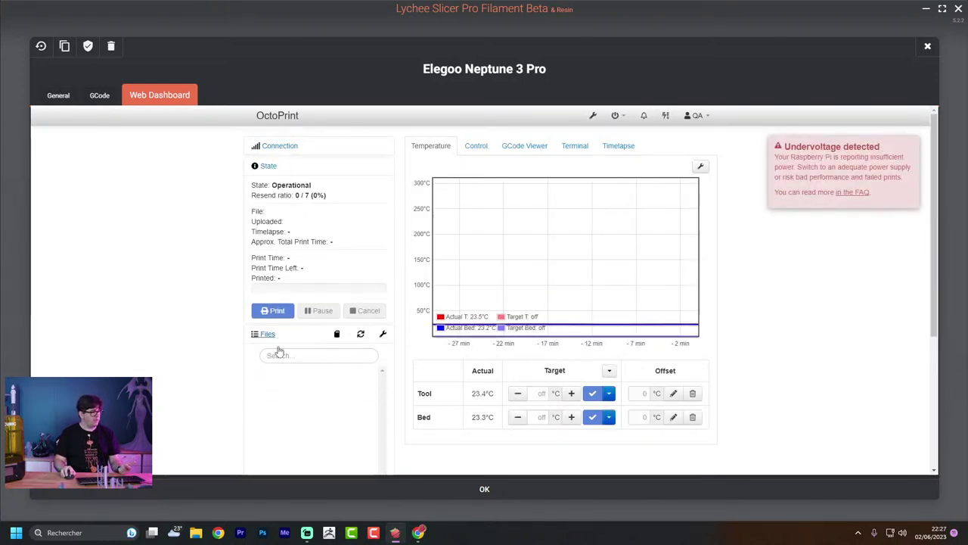
click(282, 376)
scroll(299, 382, down, 2)
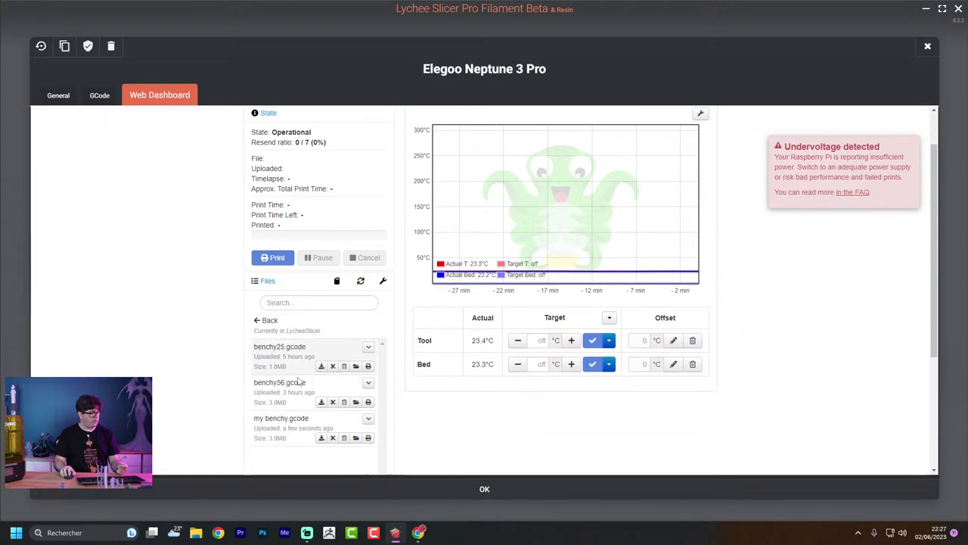
click(356, 390)
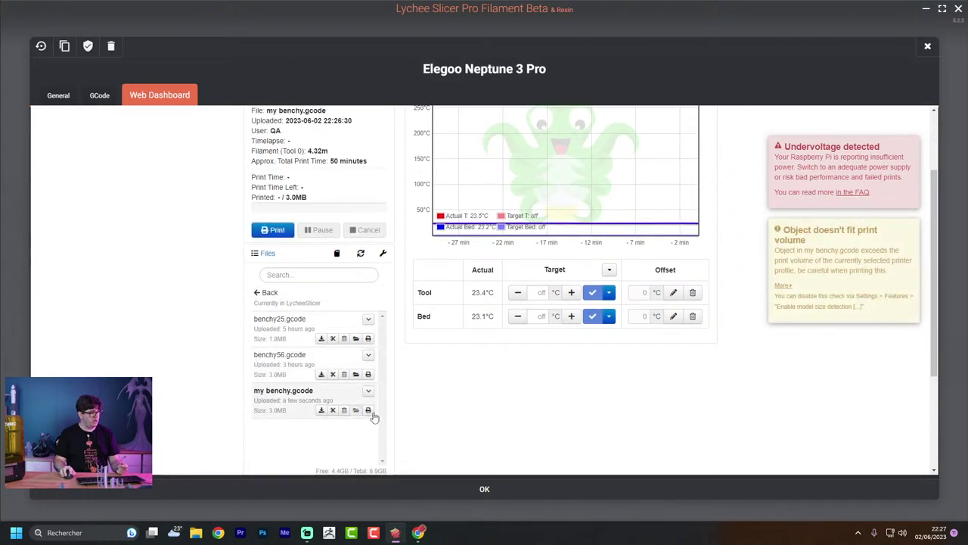
scroll(633, 340, up, 2)
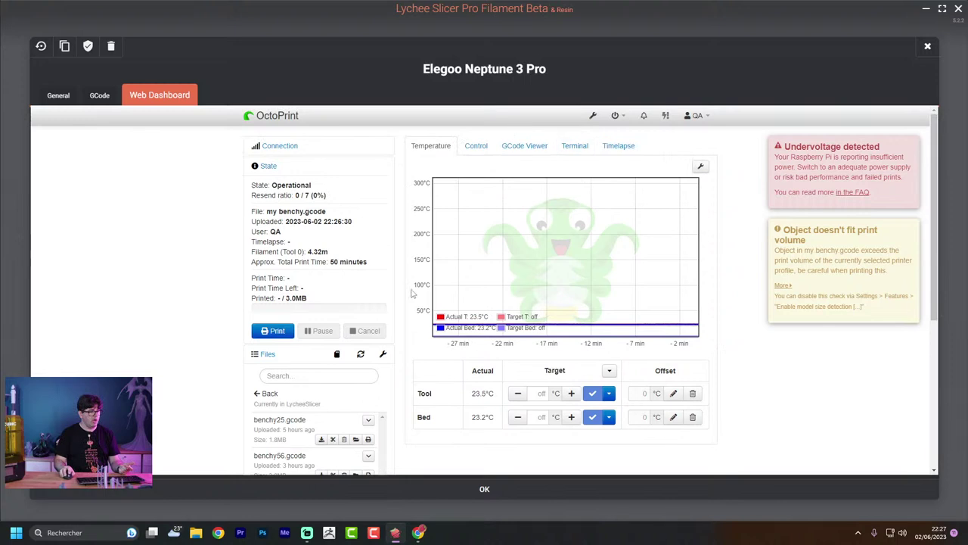
Set the tool's target temperature to 200 °C in the OctoPrint dashboard
click(542, 393)
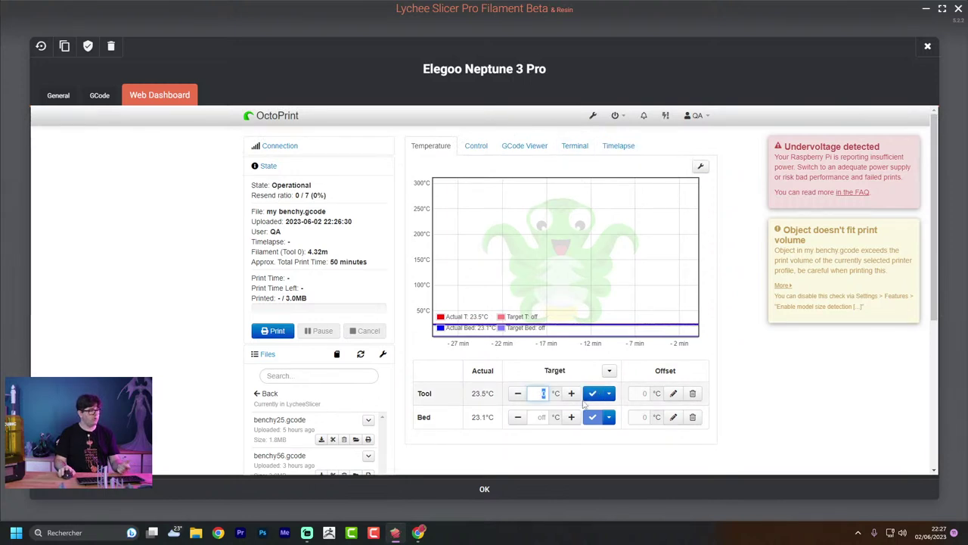
text(2)
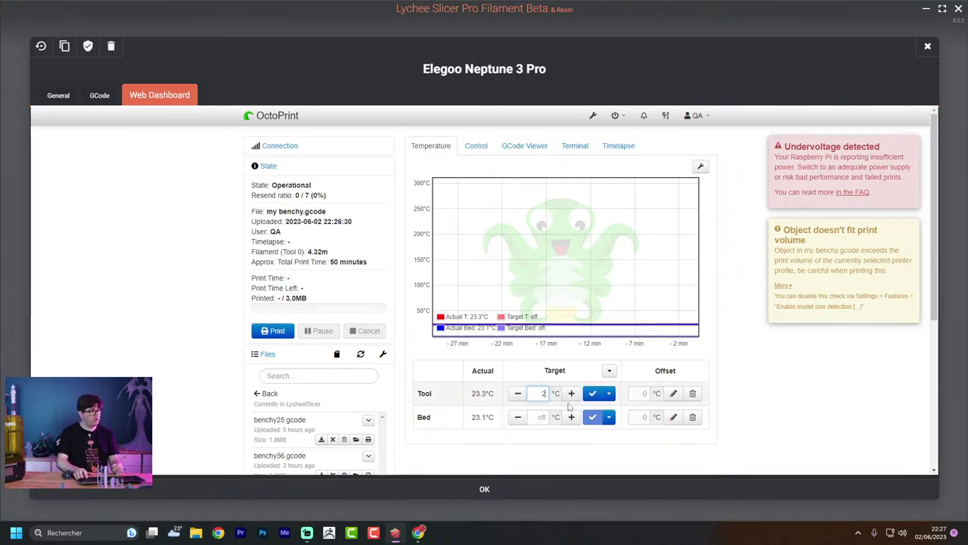
key(BackSpace)
key(BackSpace)
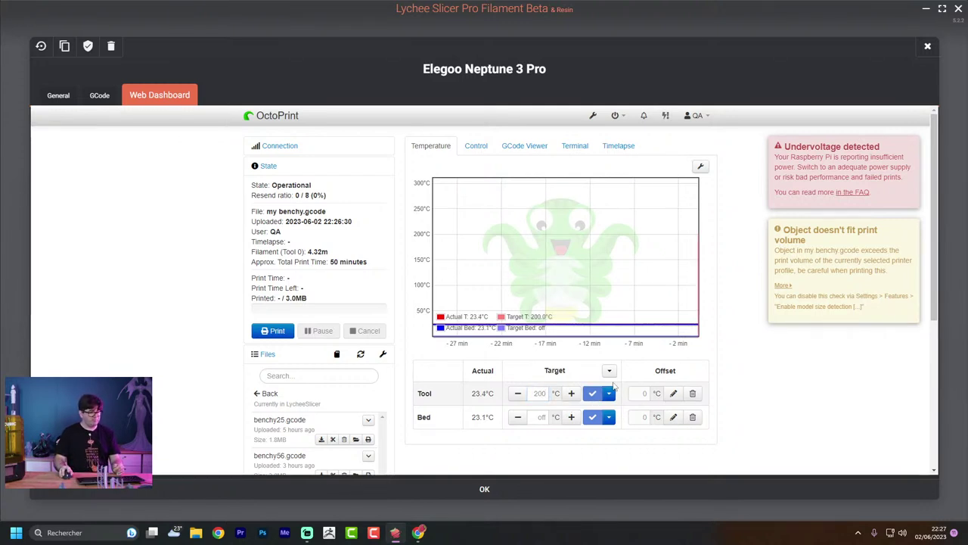
click(592, 394)
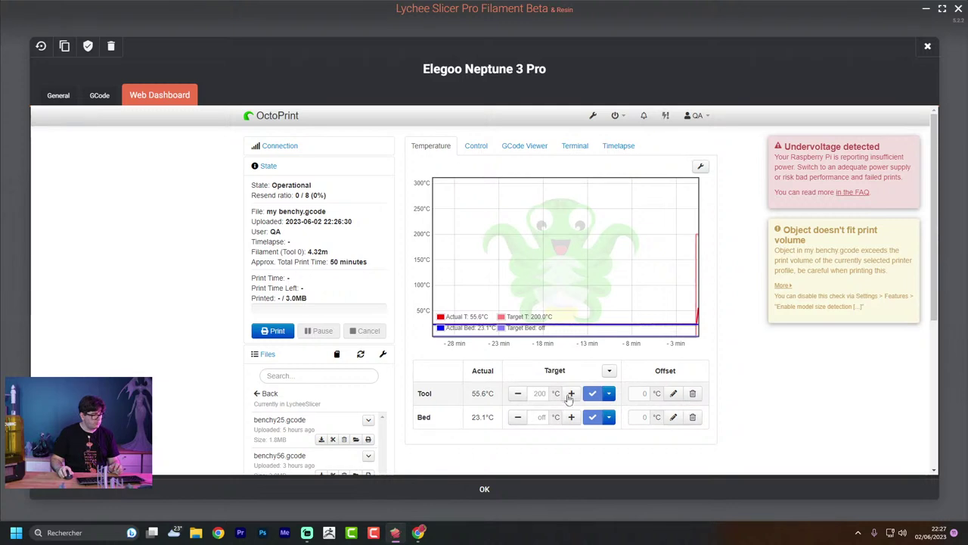
Turn off the tool's target temperature and close the Neptune 3 Pro's settings
click(593, 393)
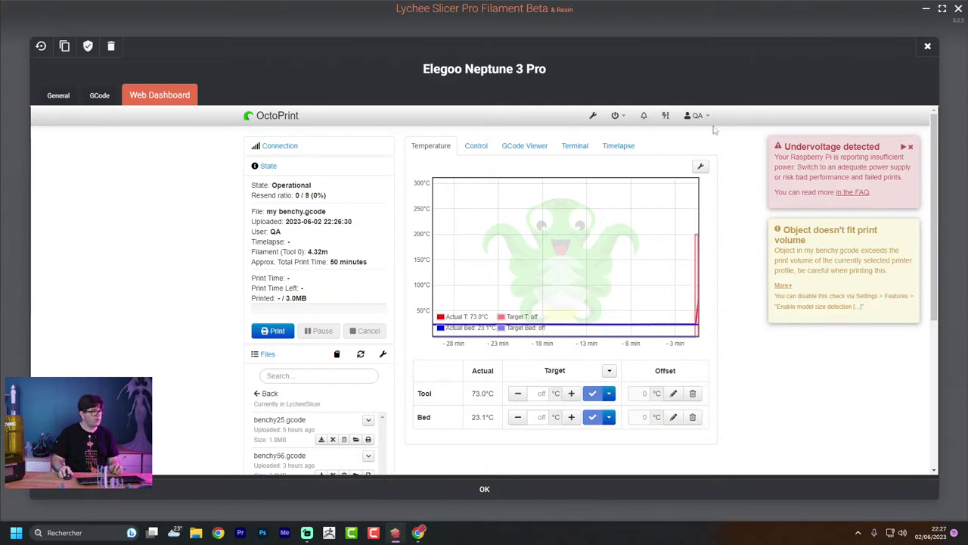
click(927, 47)
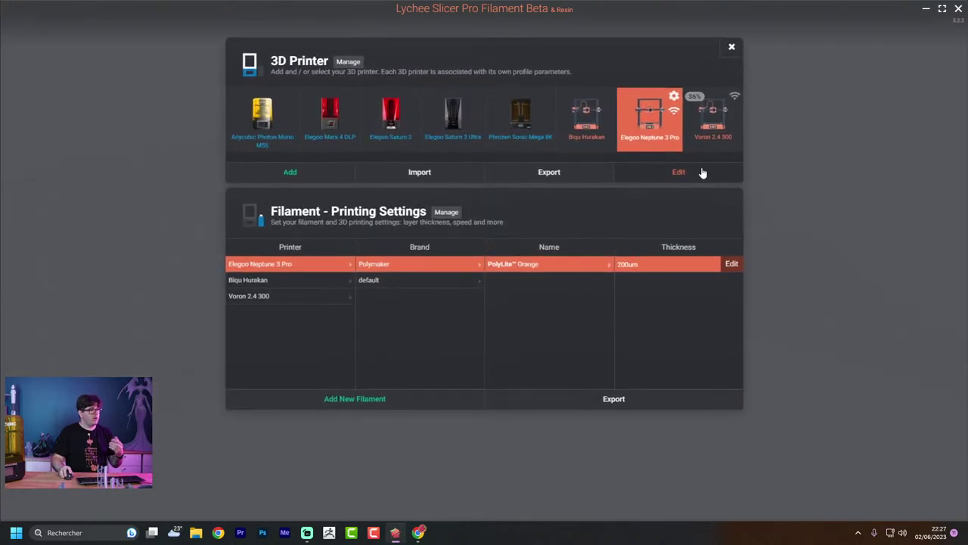
Select the Biqu Hurakan printer, find klipper by the IP 192.168.1.150 and link it to the printer
click(585, 124)
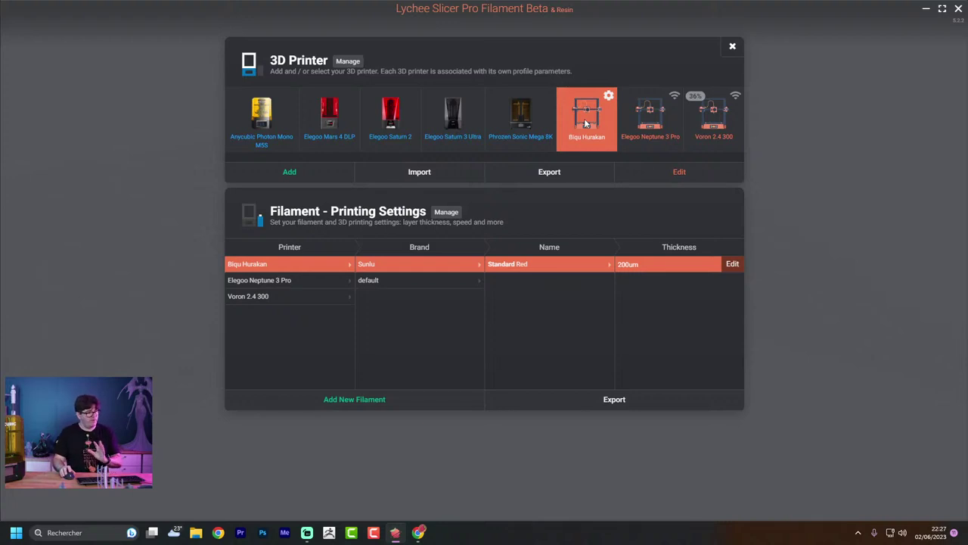
click(608, 99)
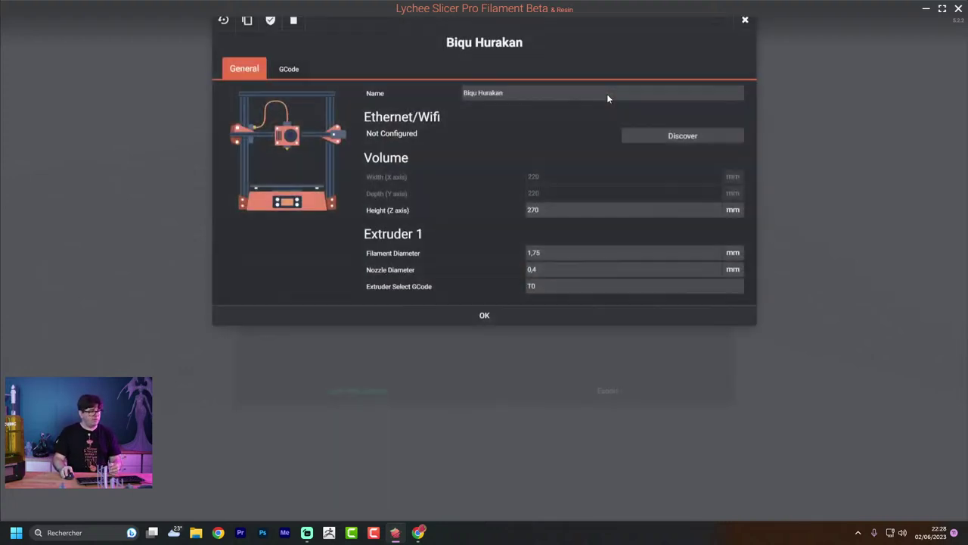
click(701, 165)
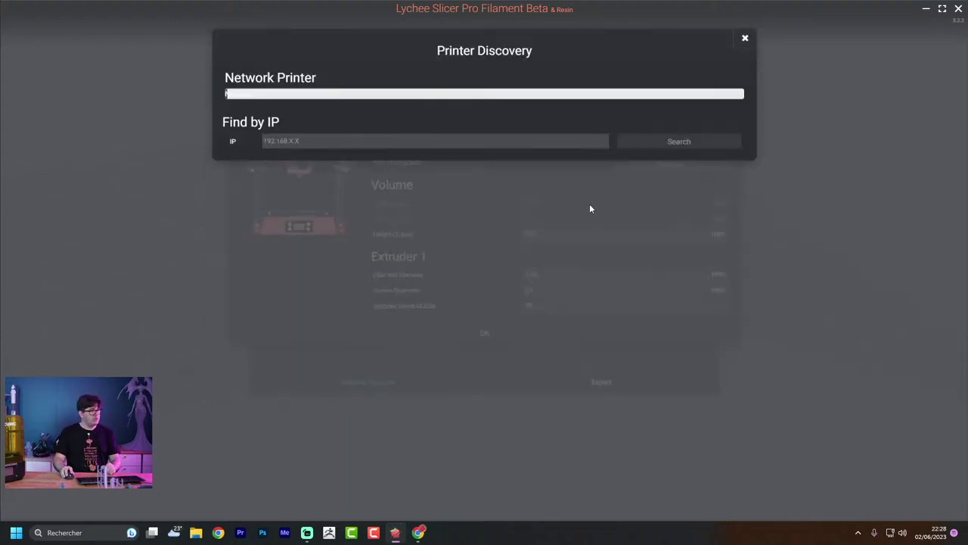
click(316, 148)
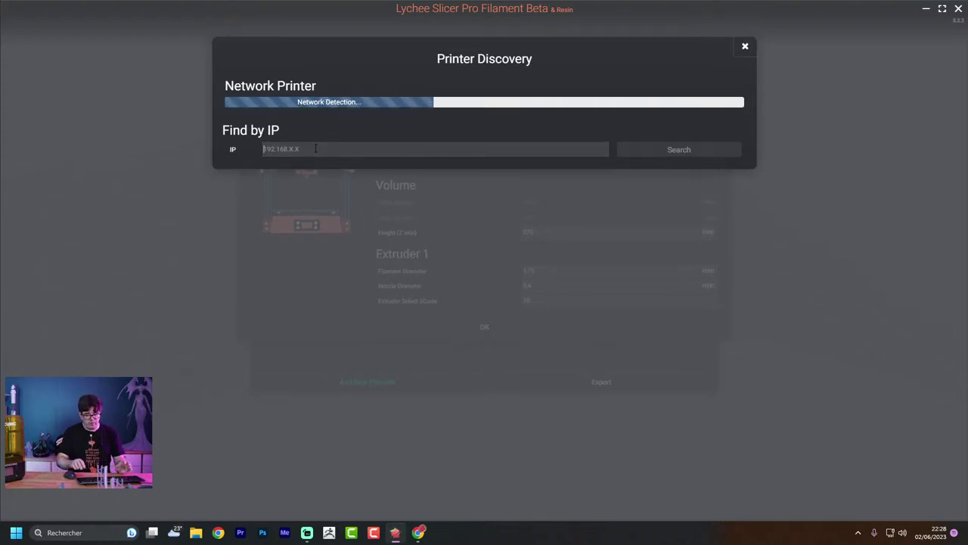
text(192.168.1.150)
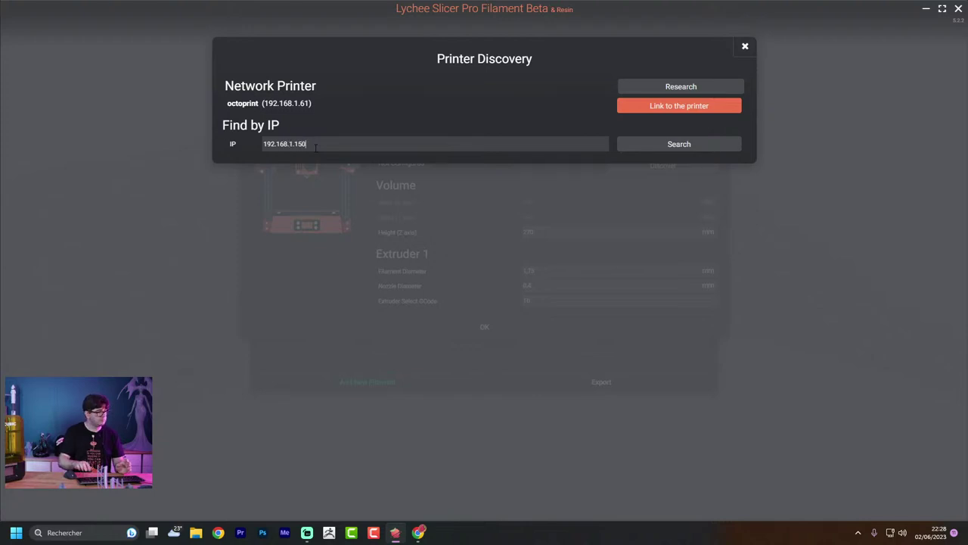
click(677, 145)
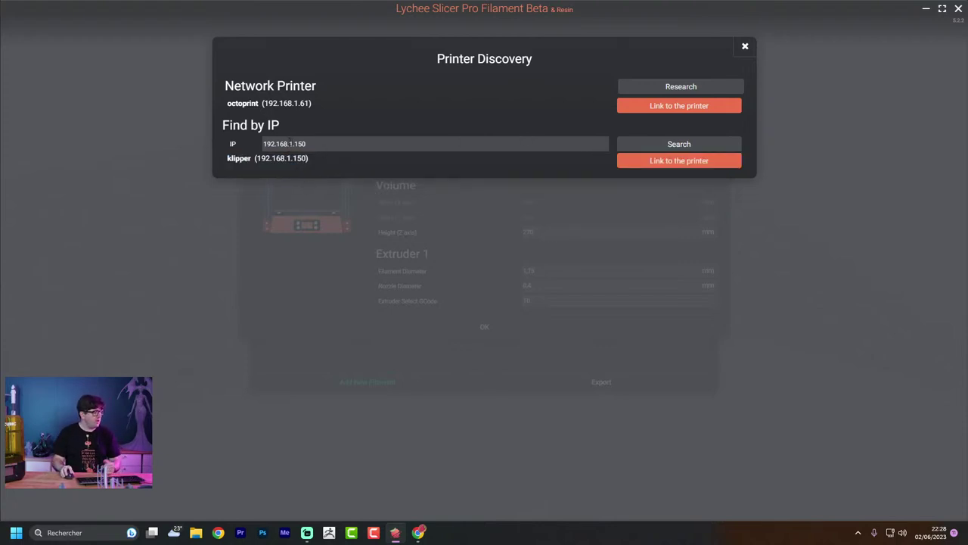
click(668, 162)
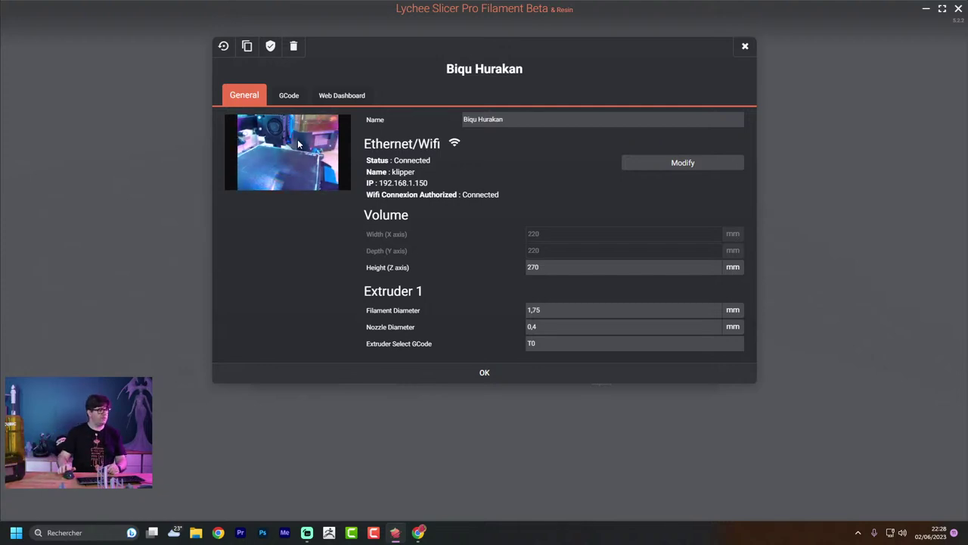
Examine the Biqu Hurakan's web dashboard, including temperatures, console, toolhead, extruder and fan controls, and close the printer windows
click(347, 102)
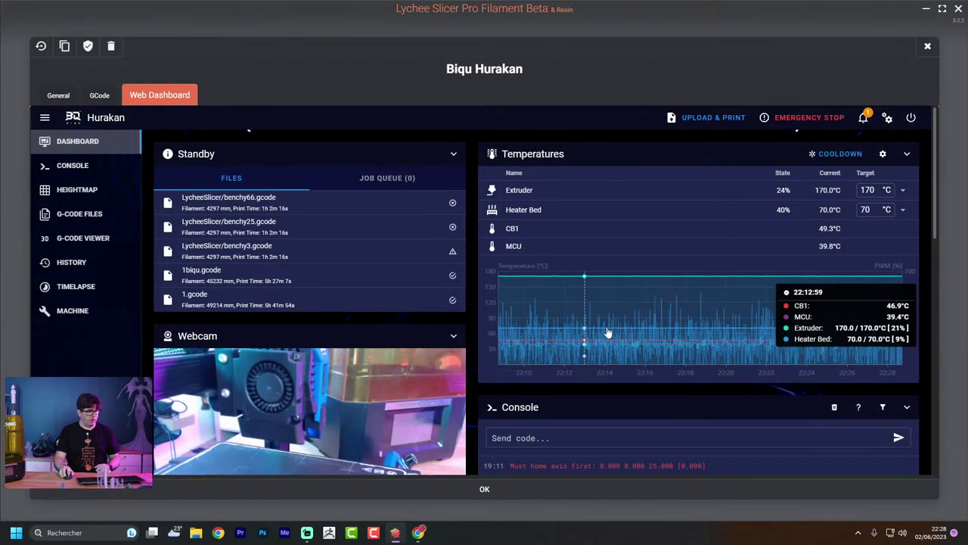
scroll(590, 307, down, 5)
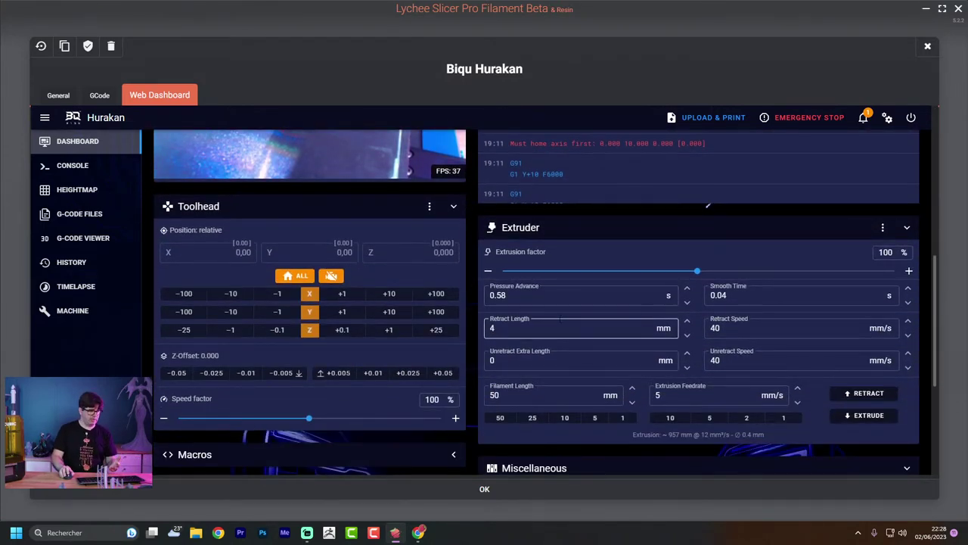
scroll(516, 327, up, 4)
scroll(516, 327, up, 1)
scroll(546, 319, down, 4)
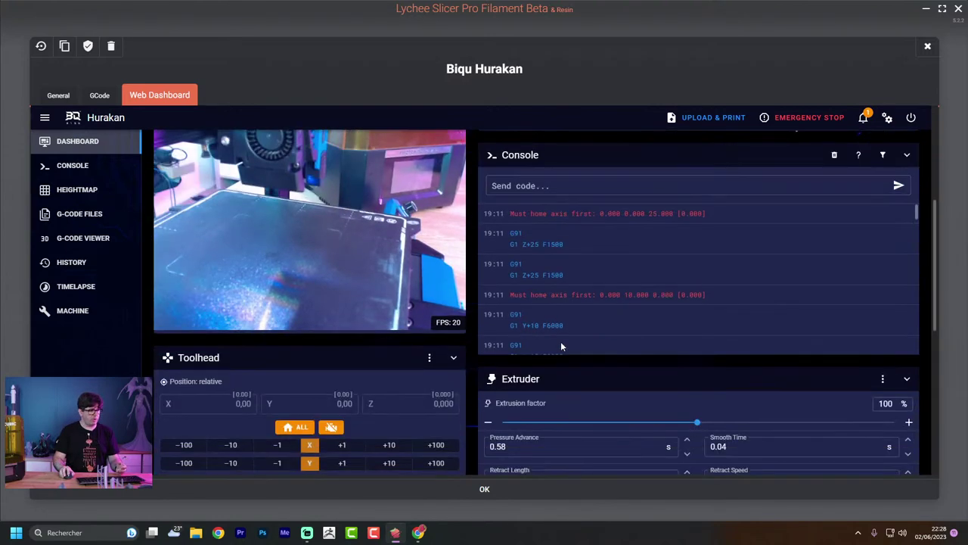
scroll(568, 410, down, 5)
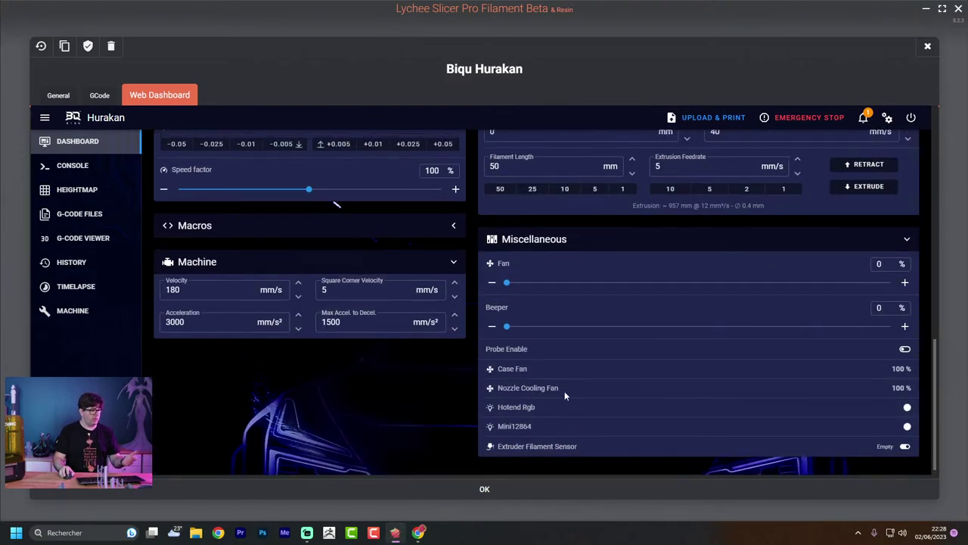
scroll(785, 222, up, 4)
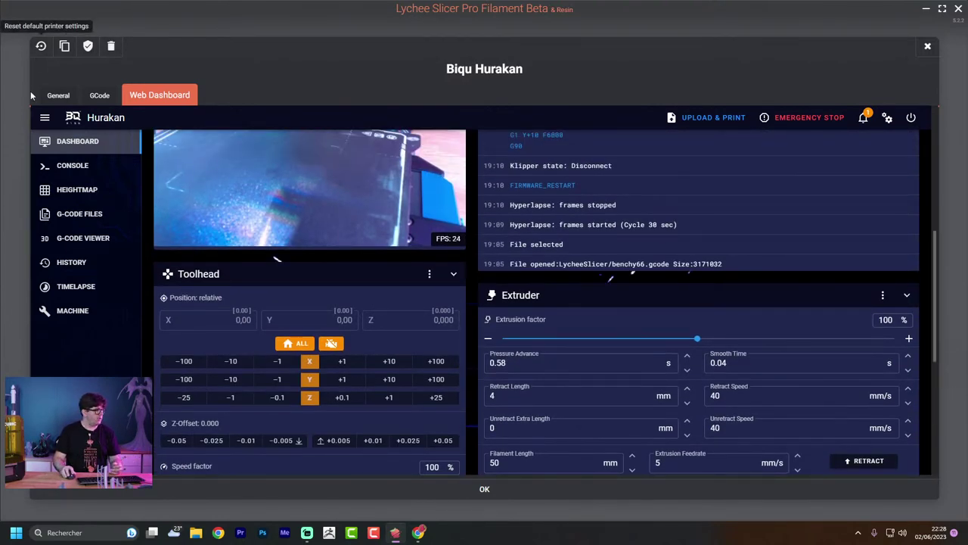
click(50, 98)
click(745, 44)
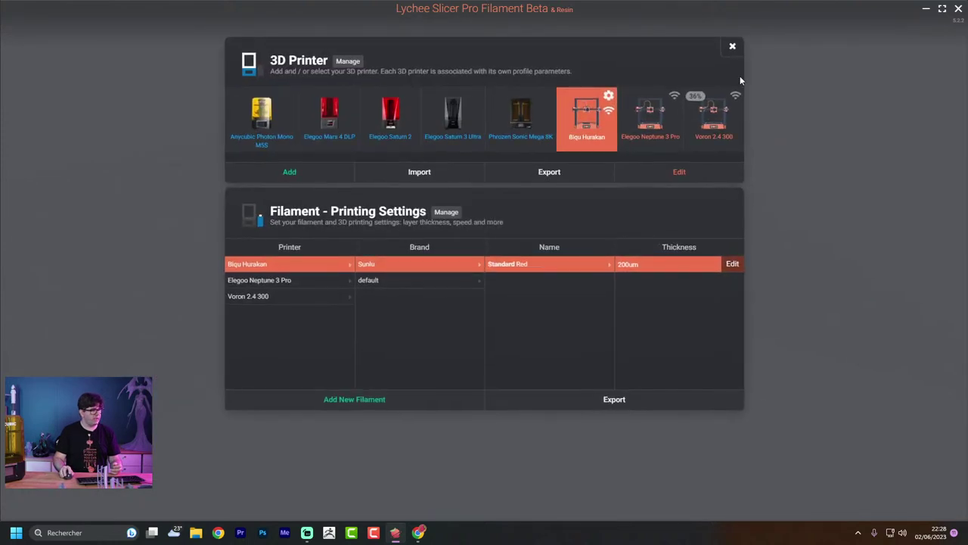
click(733, 46)
Slice the boat for the Biqu Hurakan and send it wirelessly to klipper as "lovelybenchy" with Print after Upload enabled
click(804, 188)
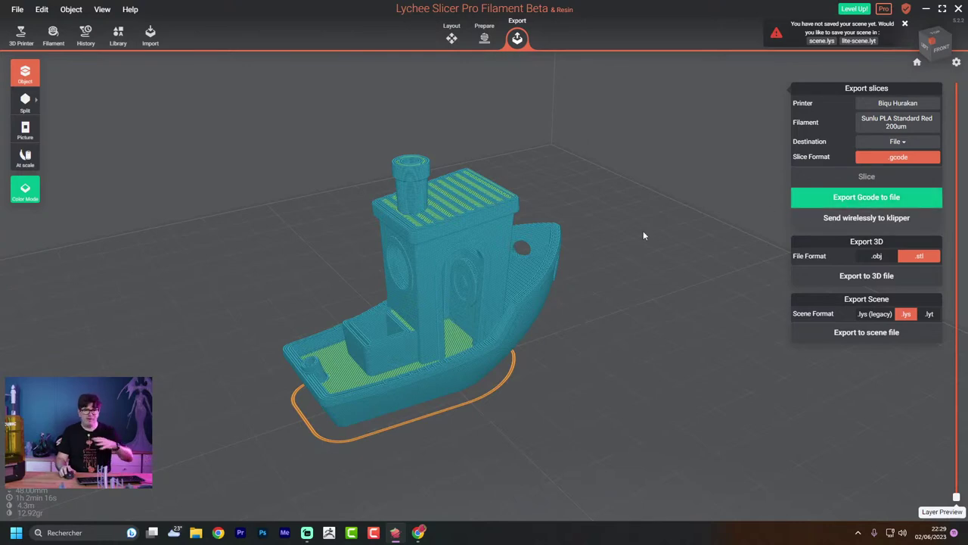
right_drag(643, 235, 796, 338)
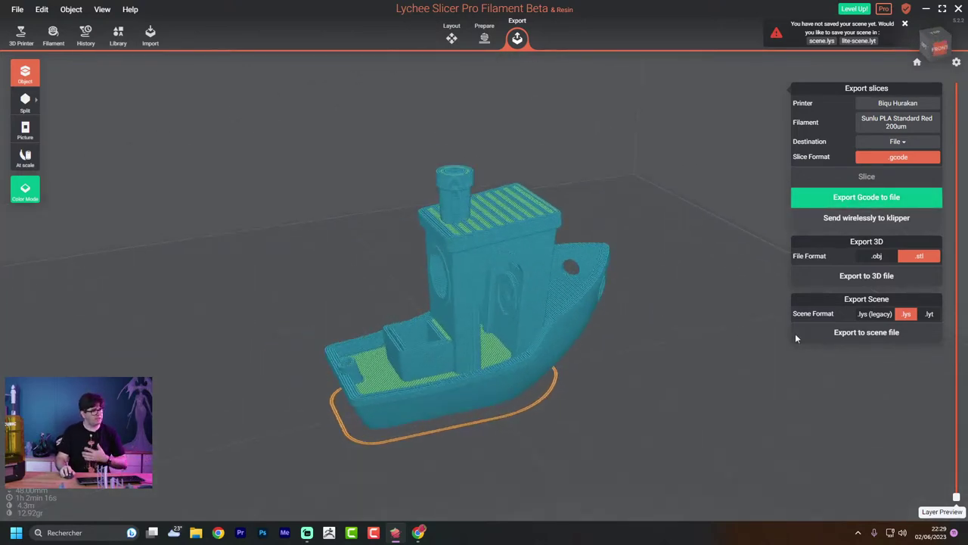
click(848, 218)
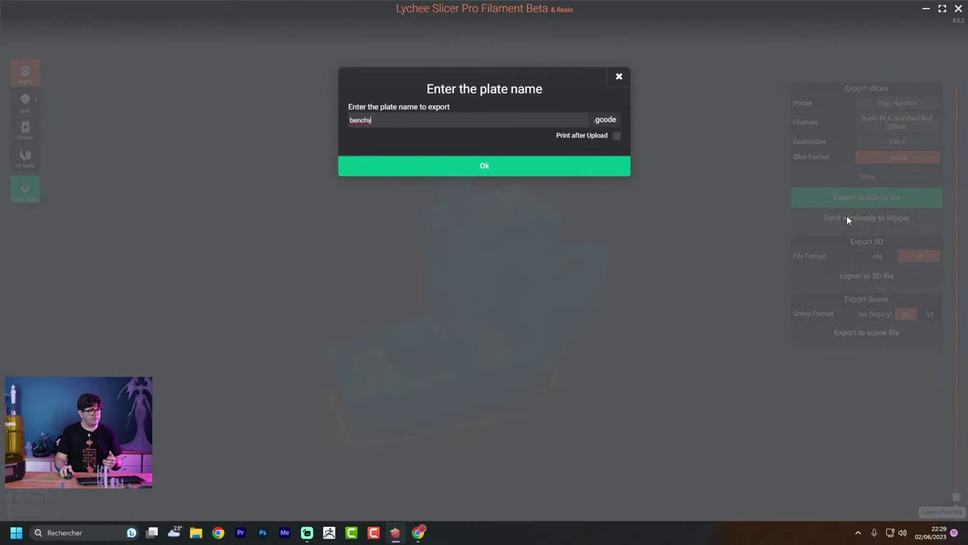
click(616, 137)
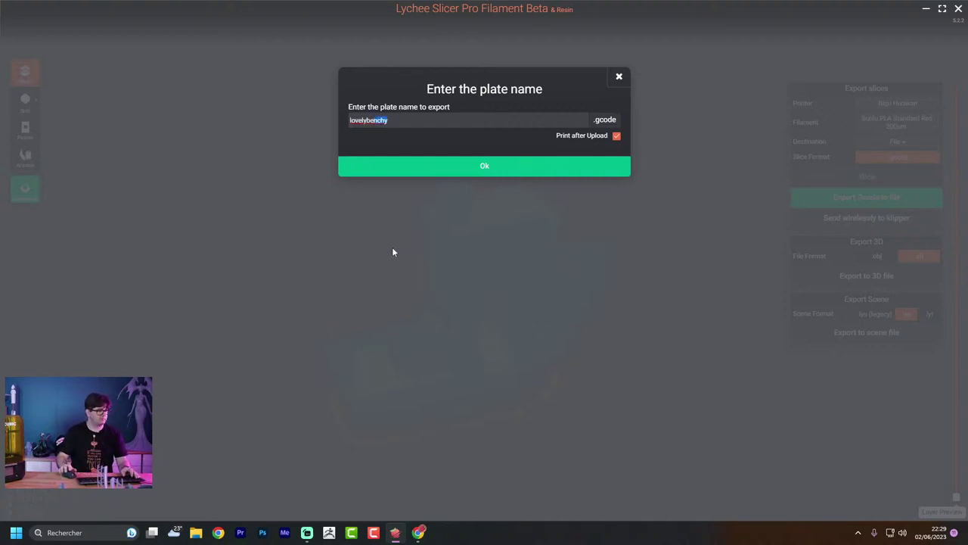
click(456, 166)
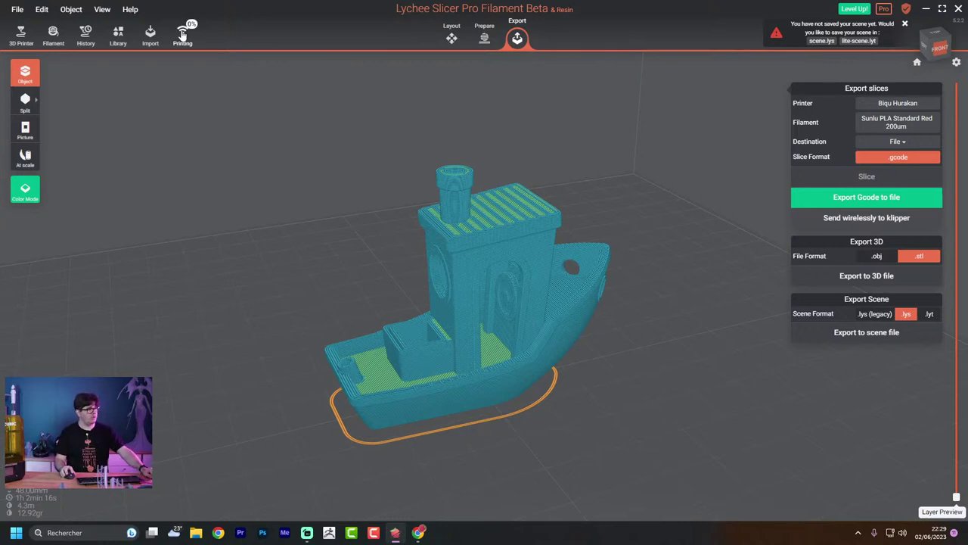
Open the status of the Biqu Hurakan's current print and dismiss the print-finished notice
click(182, 34)
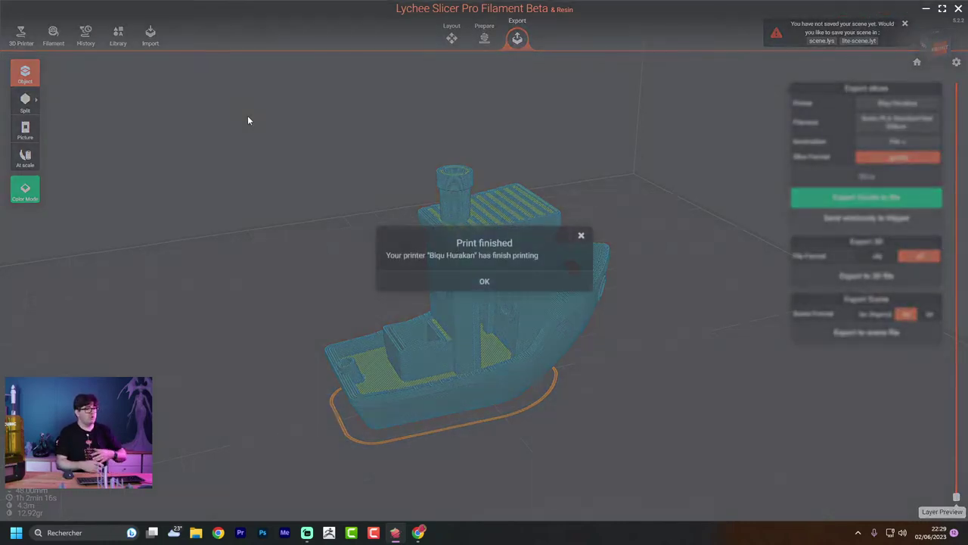
click(507, 292)
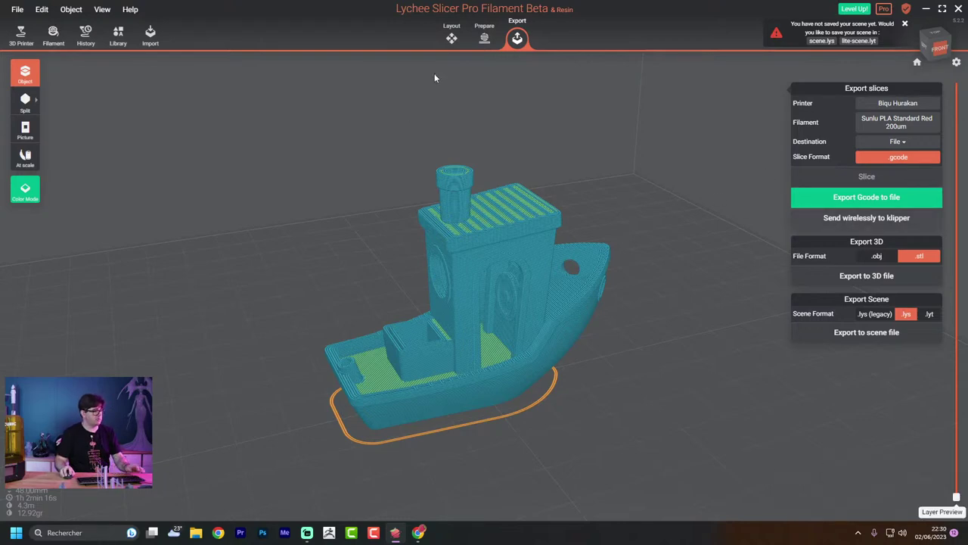
click(71, 9)
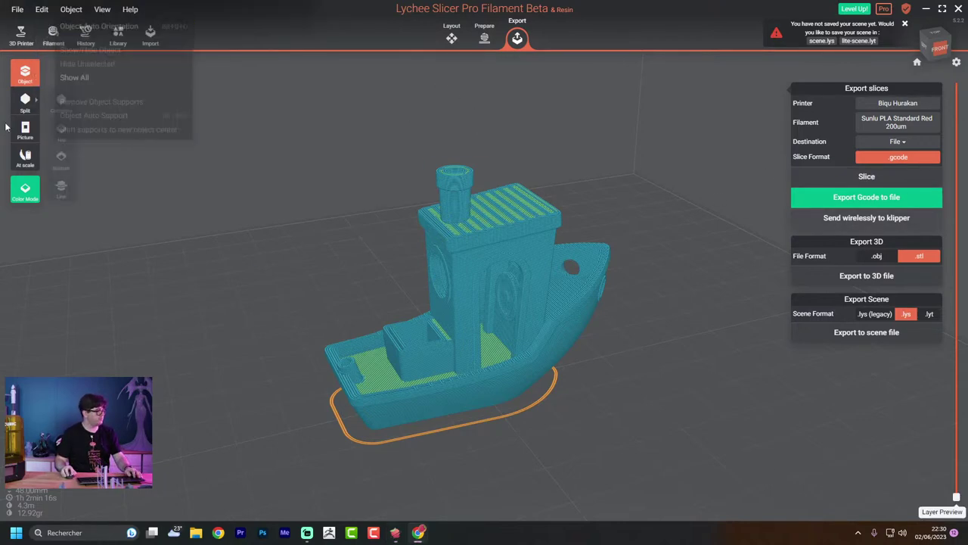
Open the Biqu Hurakan's web dashboard, reprint the cancelled lovelybenchy.gcode job and check its webcam, temperatures and console
click(21, 34)
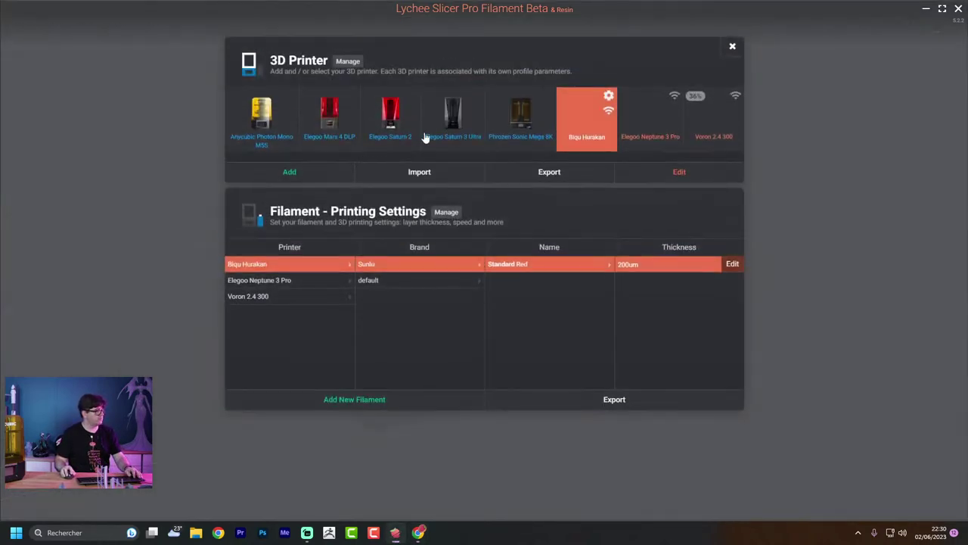
click(610, 96)
click(342, 96)
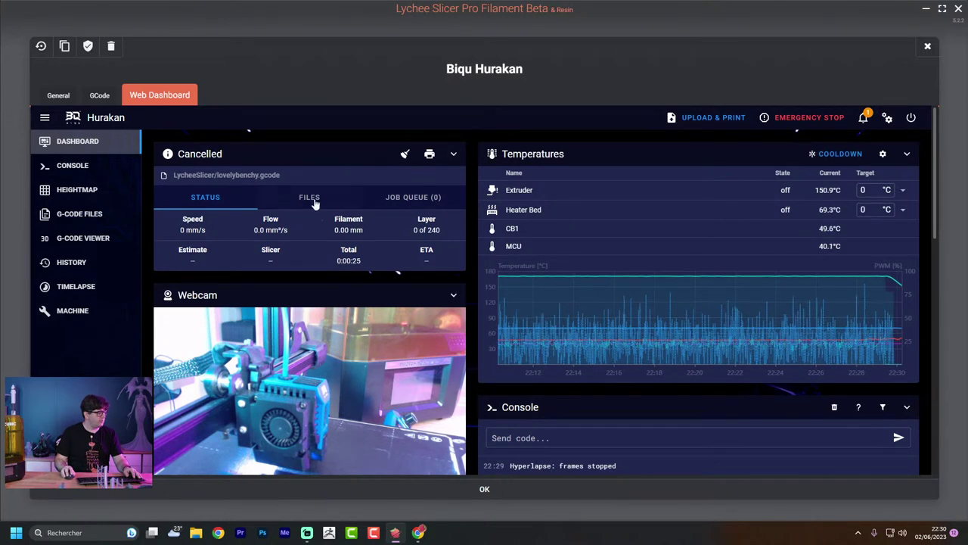
click(429, 153)
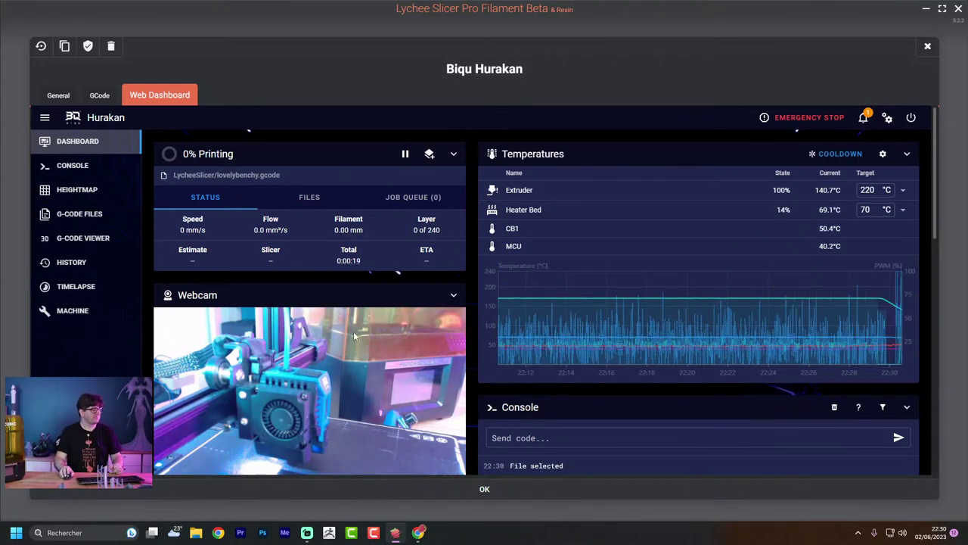
mouse_move(615, 280)
scroll(422, 311, down, 2)
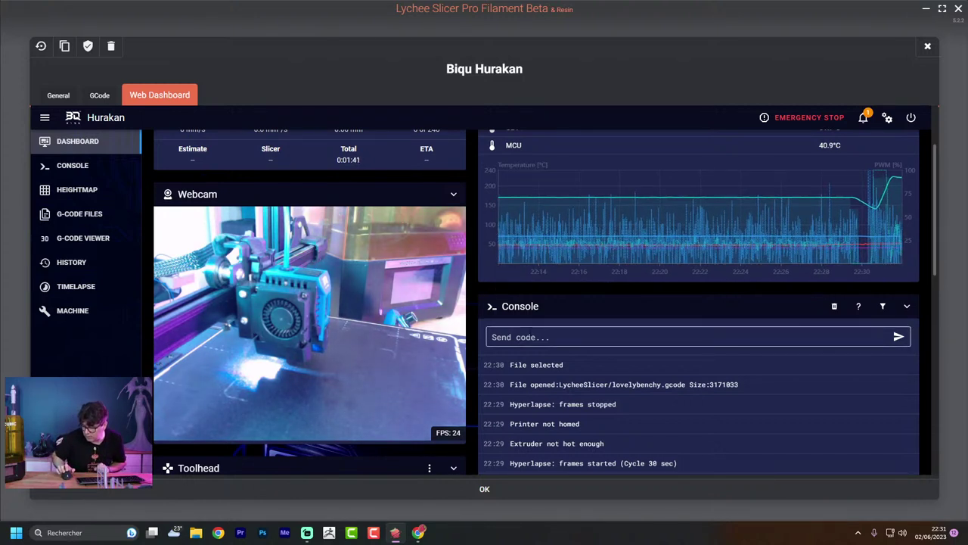
scroll(380, 239, up, 3)
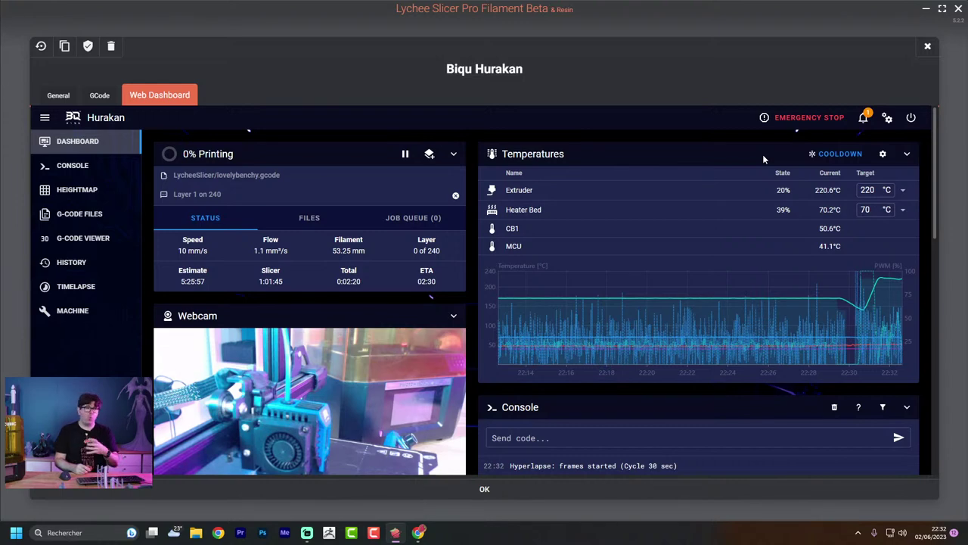
Close Lychee Slicer and clear the browser window away to show the desktop
key(alt+F4)
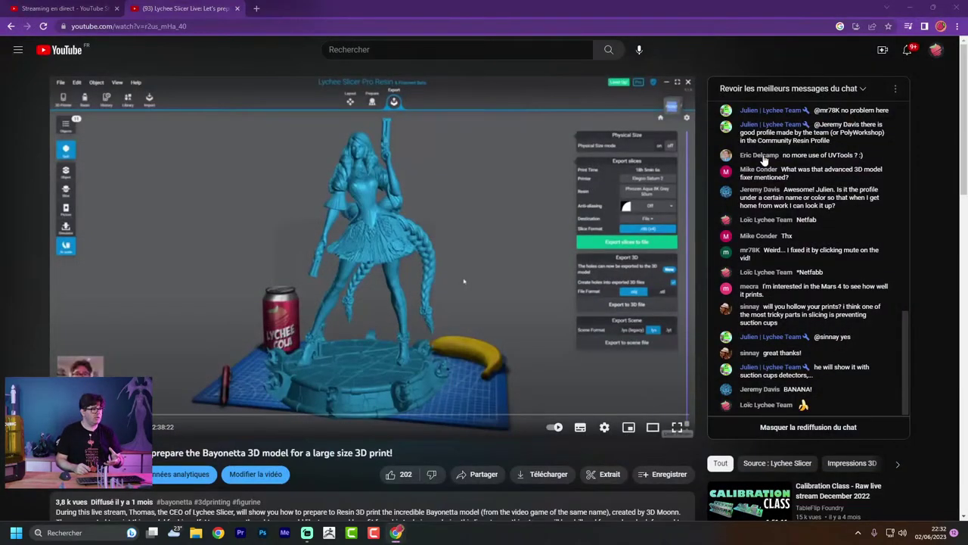
key(alt+Tab)
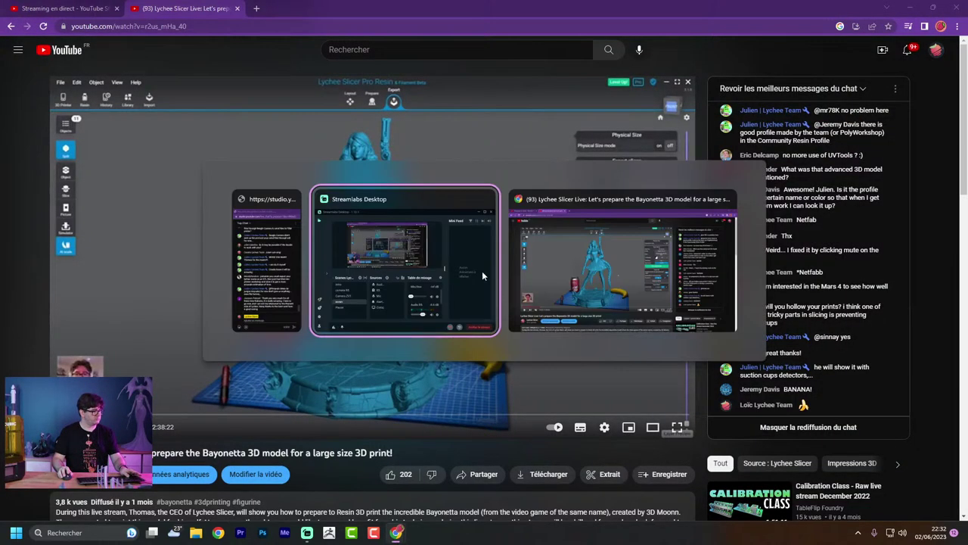
key(Escape)
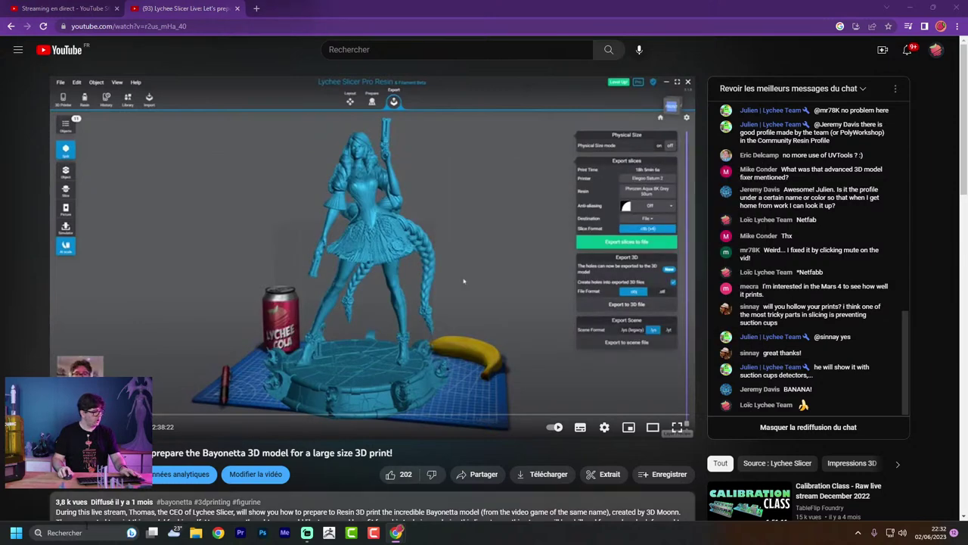
key(super)
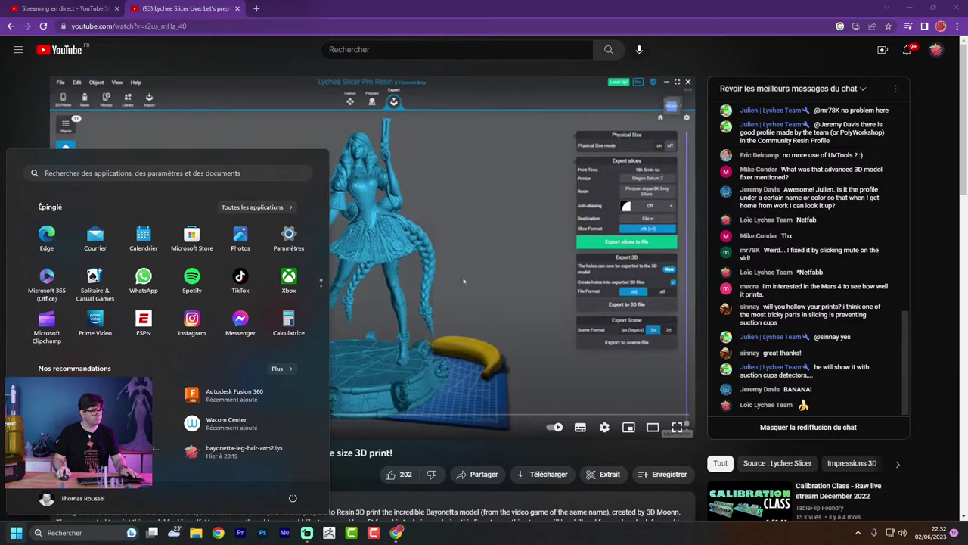
click(962, 8)
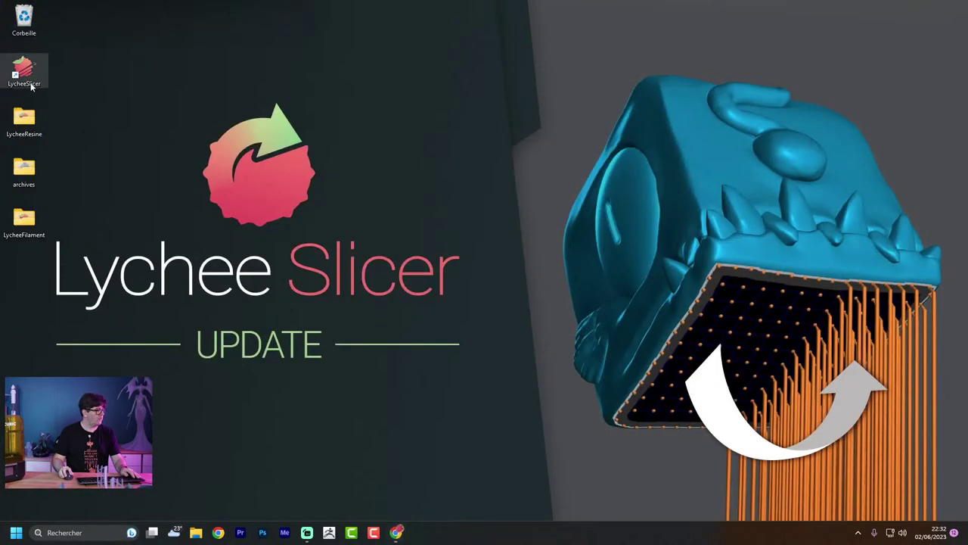
Relaunch Lychee Slicer from the desktop and recover the last auto-saved file
double_click(24, 69)
key(alt+Tab)
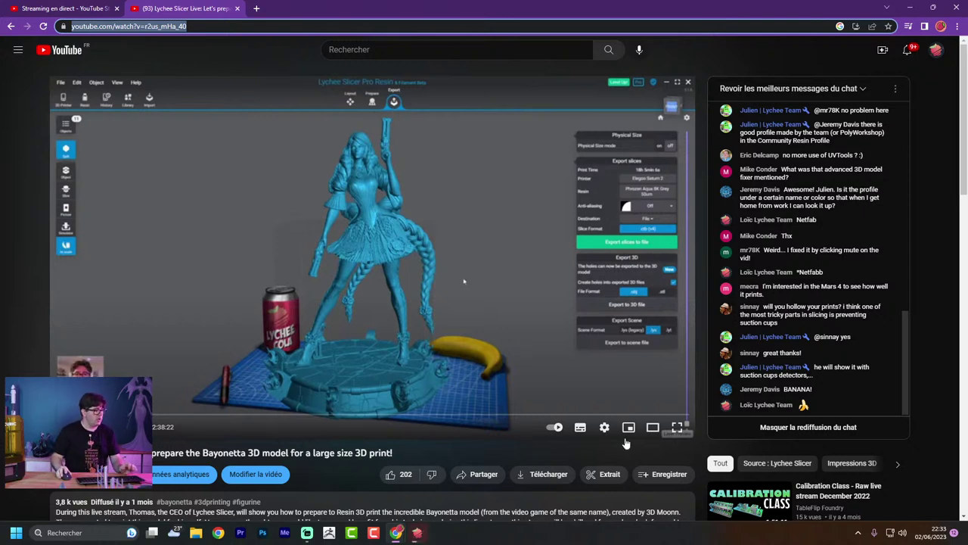
click(416, 533)
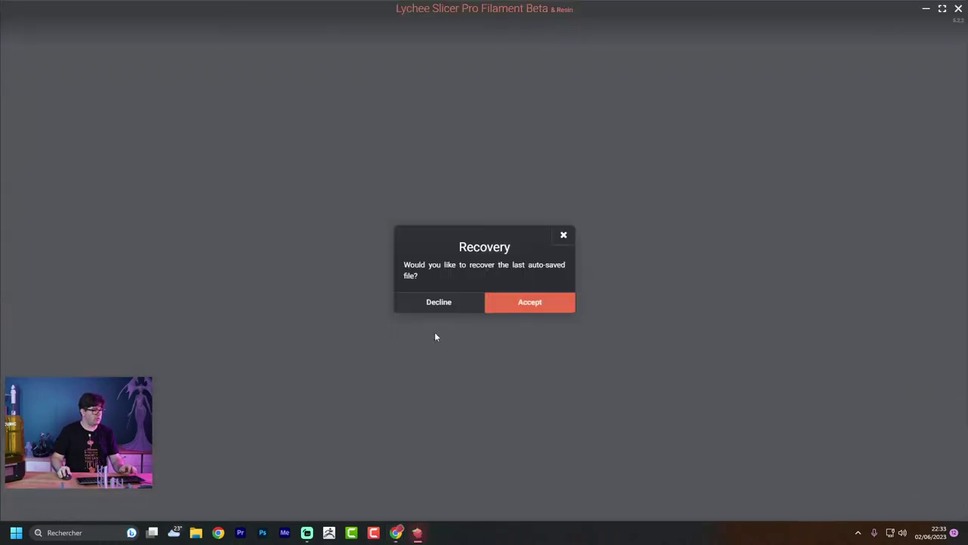
click(521, 307)
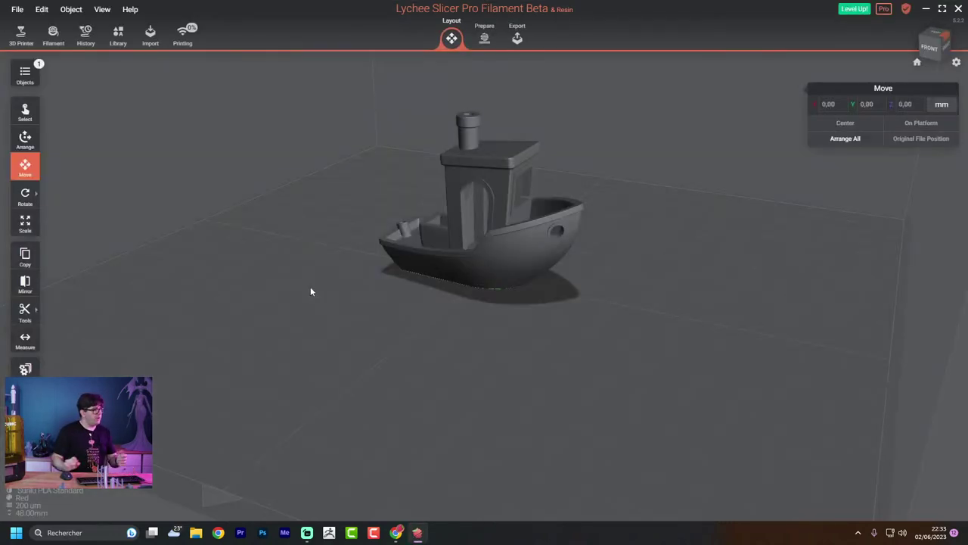
Check the status of the running lovelybenchy.gcode print and open the boat's Prepare settings
click(183, 32)
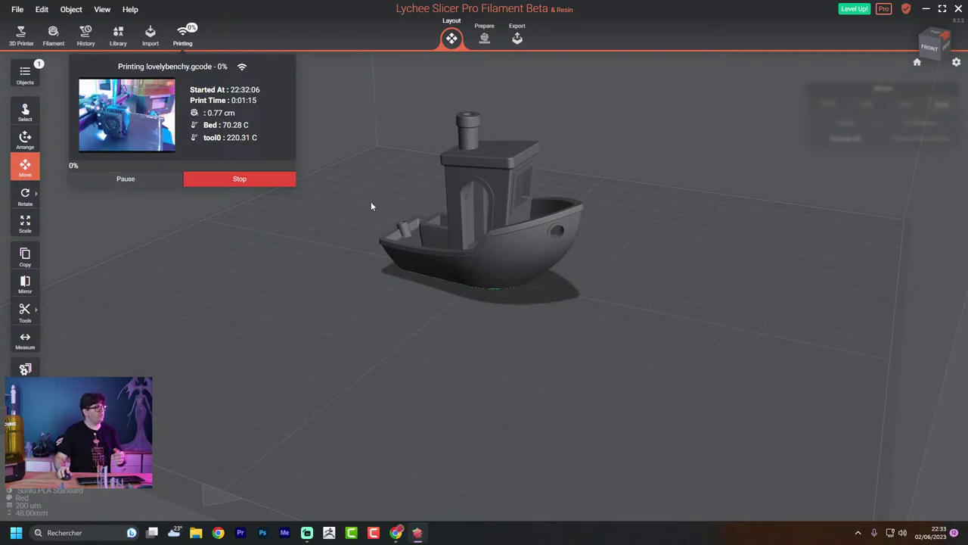
click(499, 254)
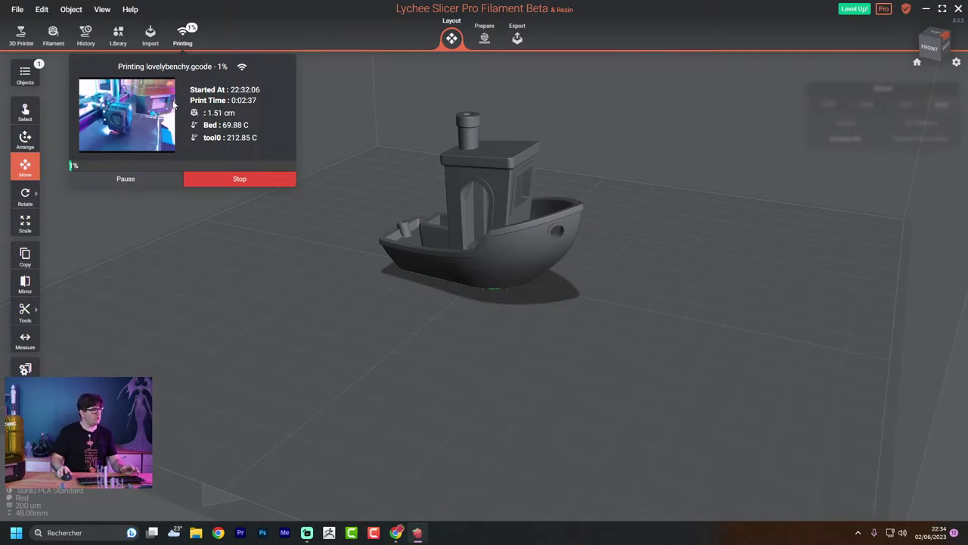
click(484, 38)
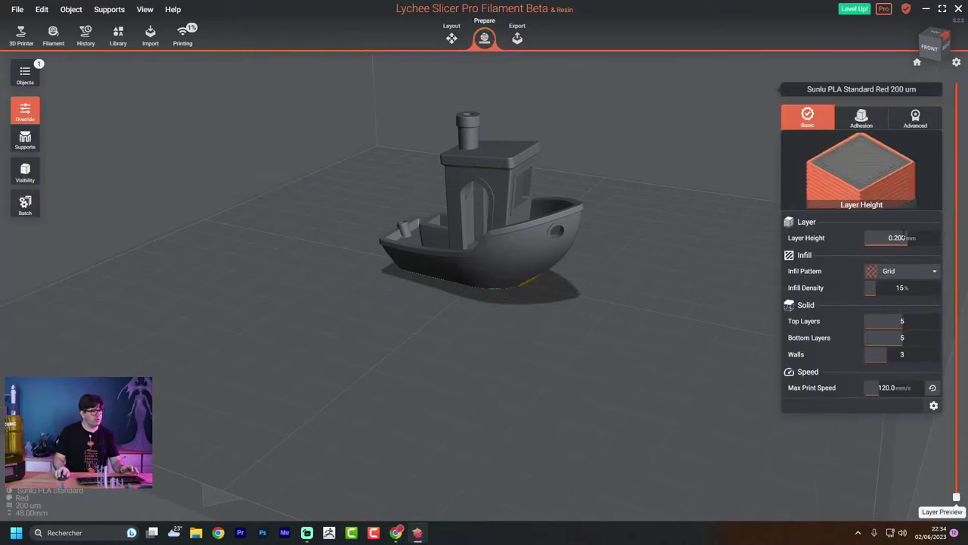